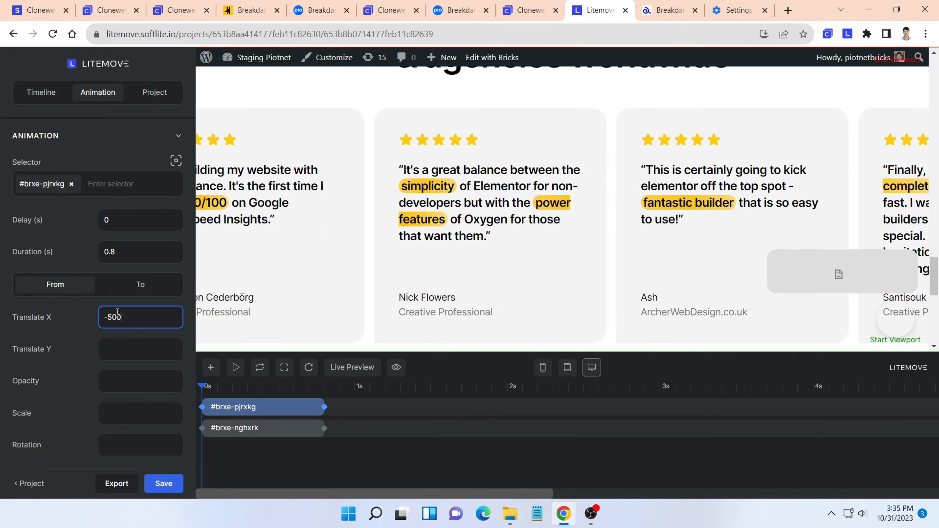
- Set the end-state Translate X of the #brxe-pjrxkg animation to 500 and save the project
click(116, 287)
click(133, 325)
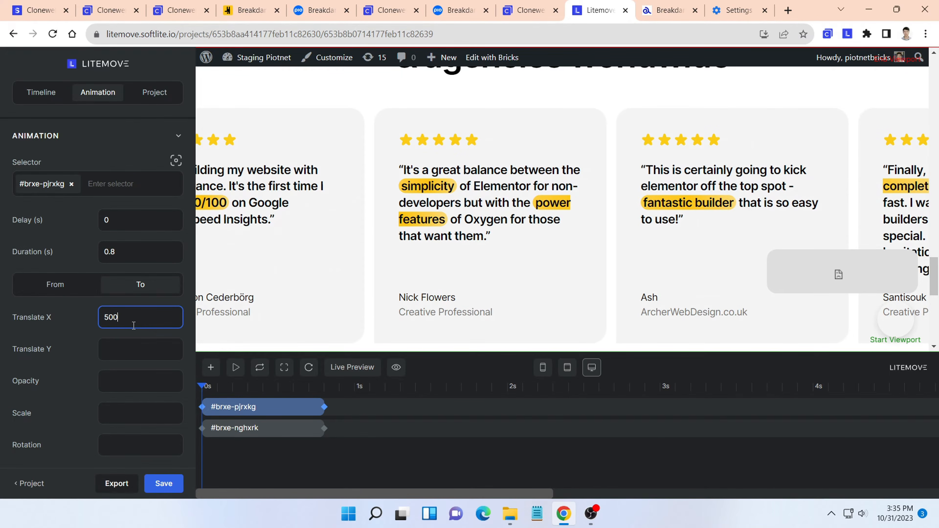
click(167, 485)
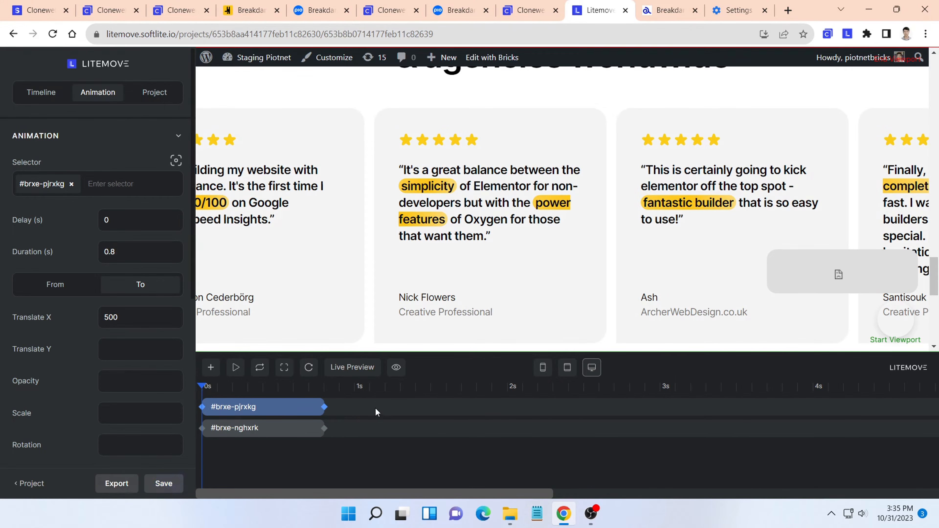
- Preview the animated page and check the testimonial rows moving under the "Empowering WordPress freelancers & agencies worldwide" heading
click(403, 372)
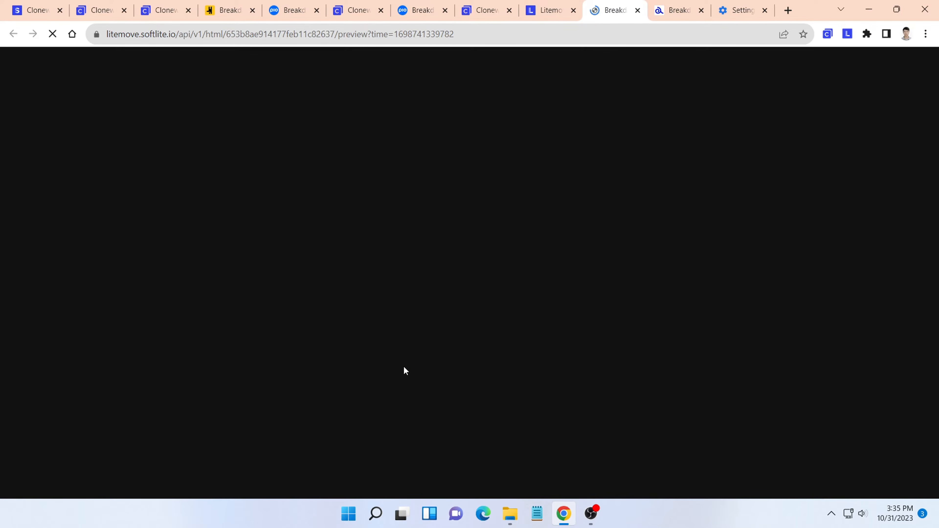
scroll(403, 367, down, 10)
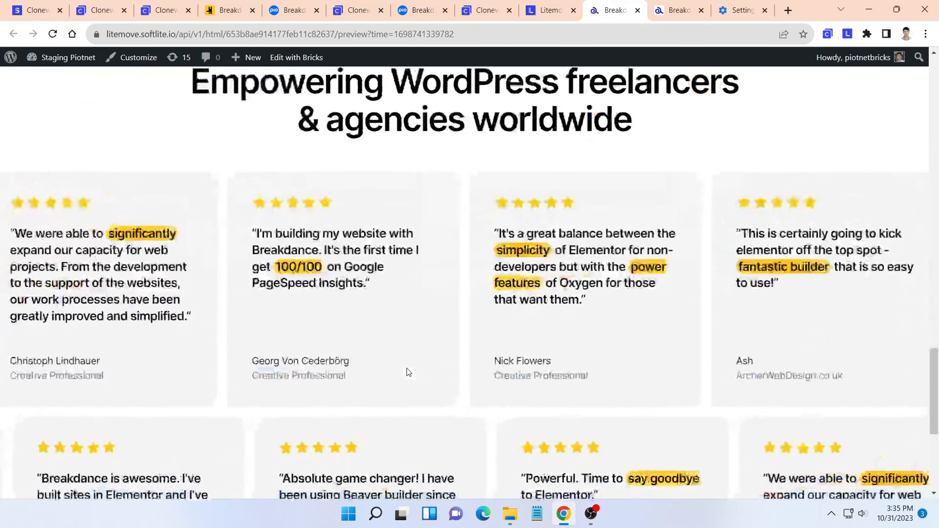
scroll(406, 369, down, 5)
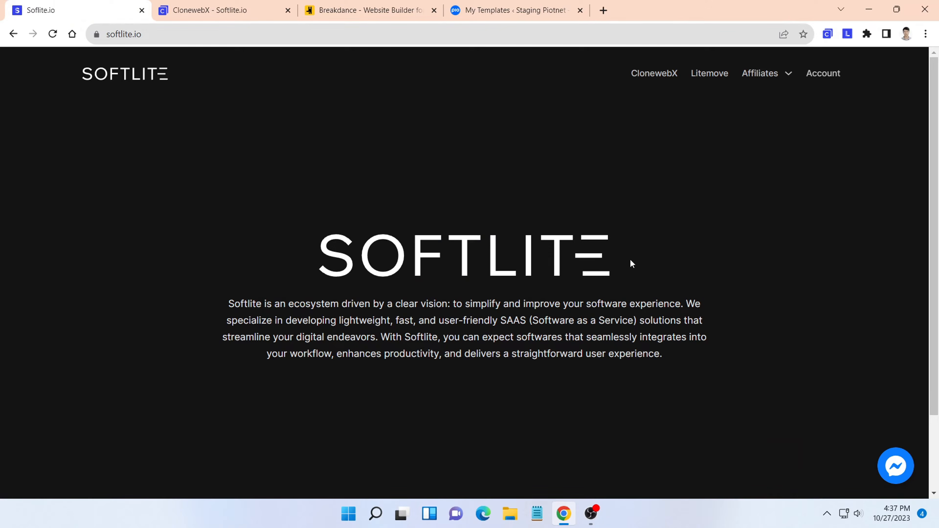
- Open the ClonewebX pricing plans from the Softlite site and start the beta under the Free plan
click(661, 80)
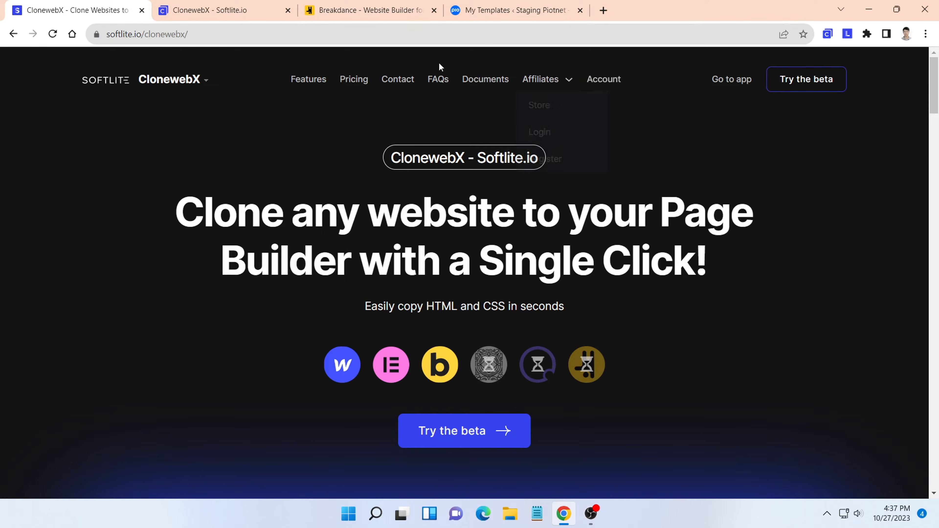
click(350, 79)
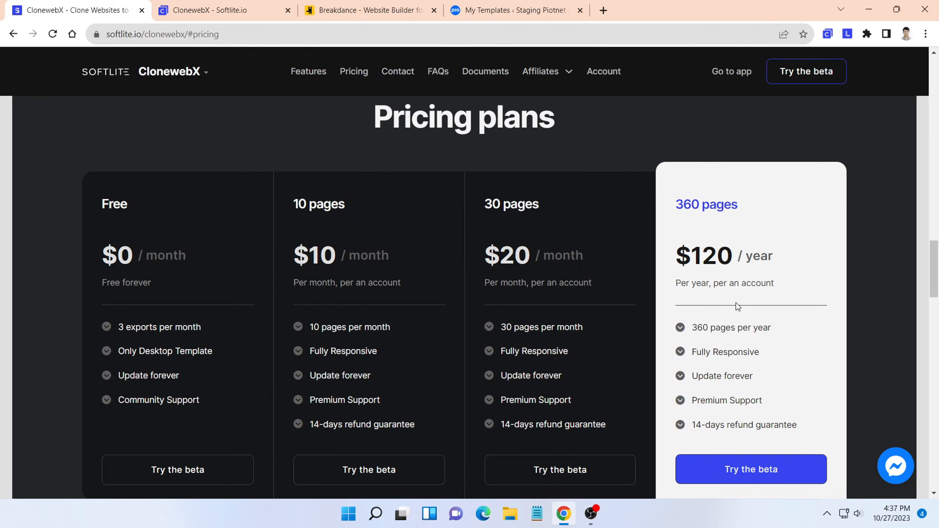
click(155, 470)
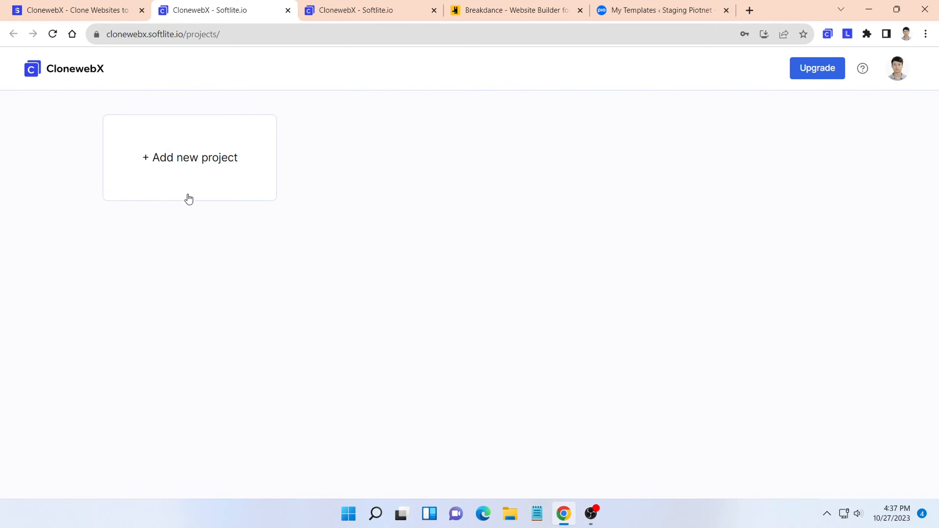
- Create a new ClonewebX project named "Breakdance to Bricks"
click(193, 163)
click(420, 272)
text(Breakdance to Bricks)
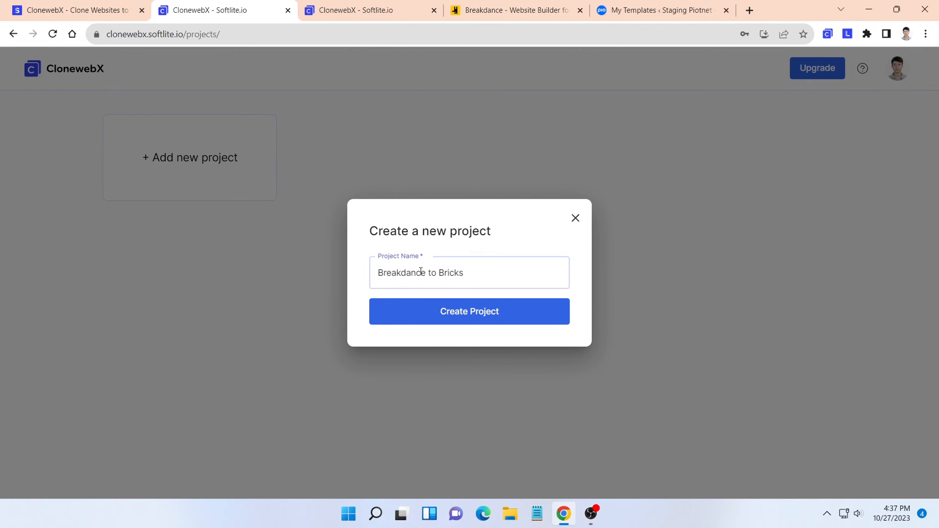
click(451, 306)
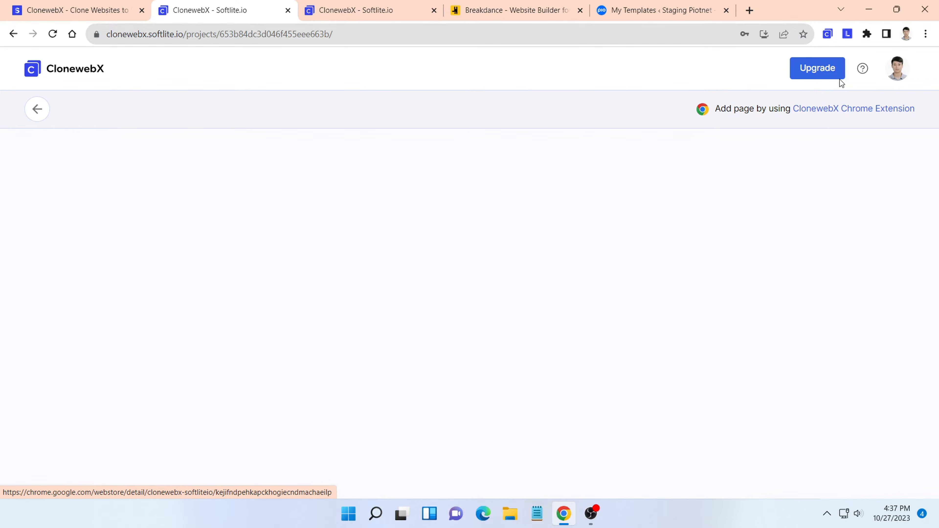
- Switch to the open breakdance.com homepage and reload it
click(829, 34)
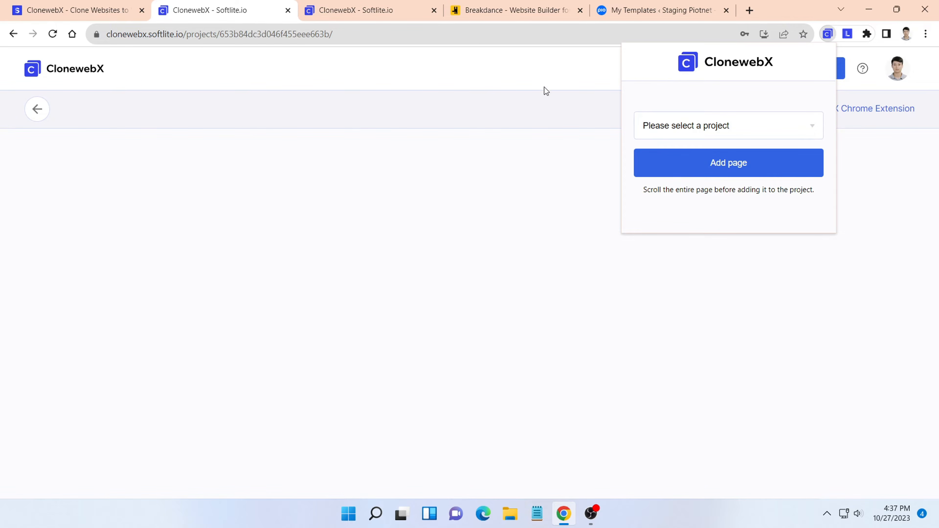
click(506, 72)
click(510, 15)
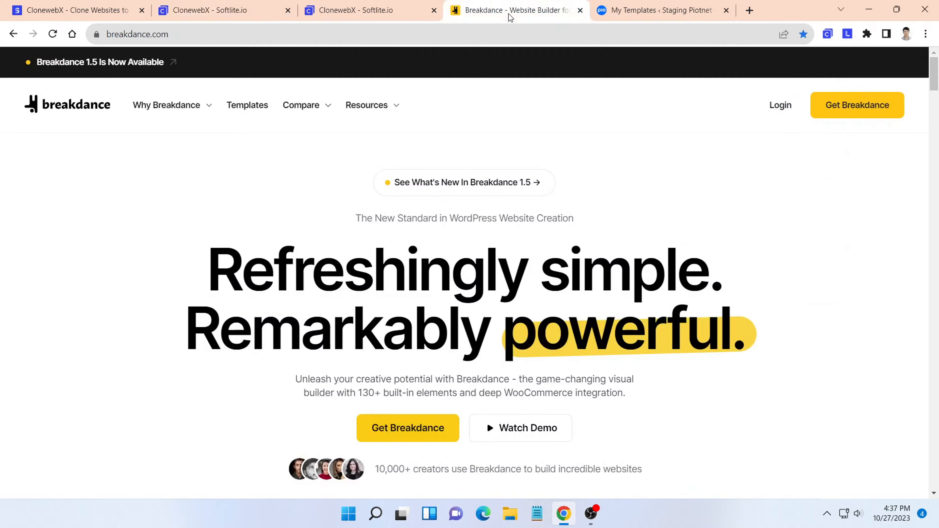
click(53, 33)
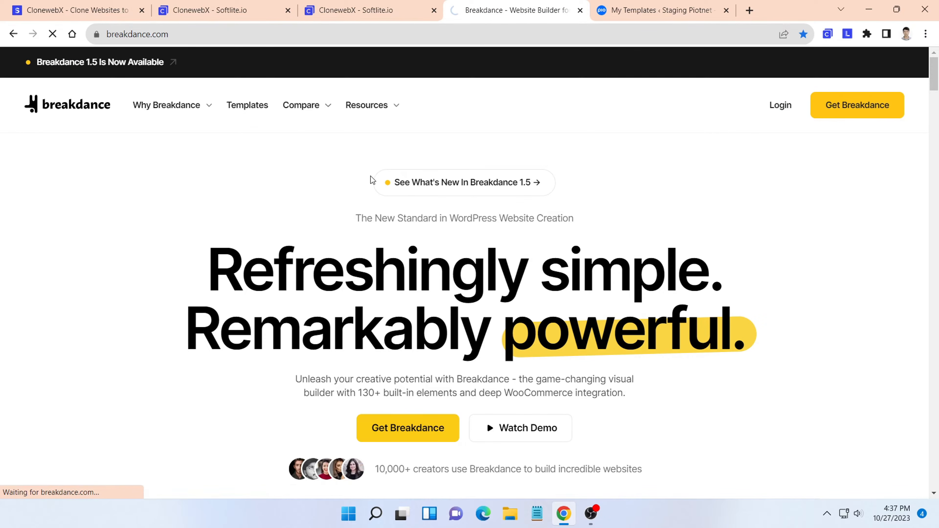
- Go through the entire Breakdance homepage down to its footer so that all content loads for cloning
scroll(447, 185, down, 2)
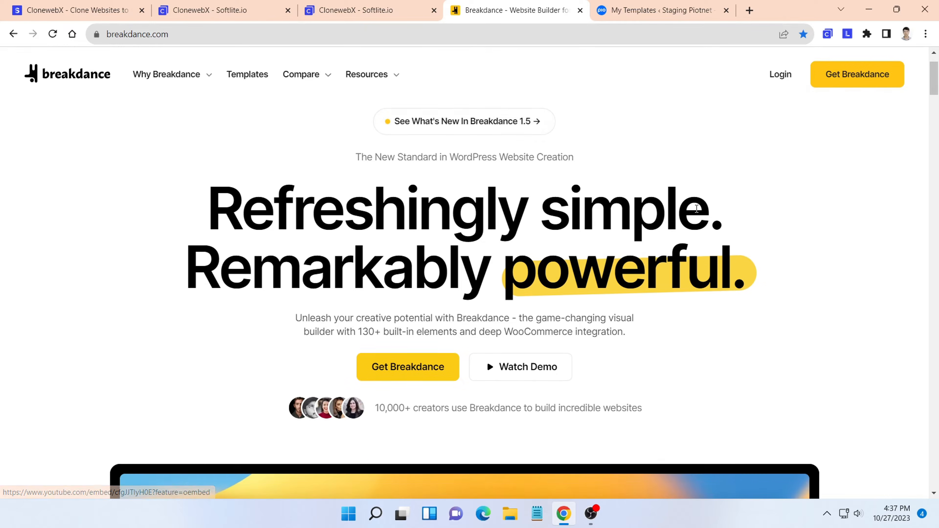
scroll(850, 159, down, 2)
scroll(901, 131, down, 5)
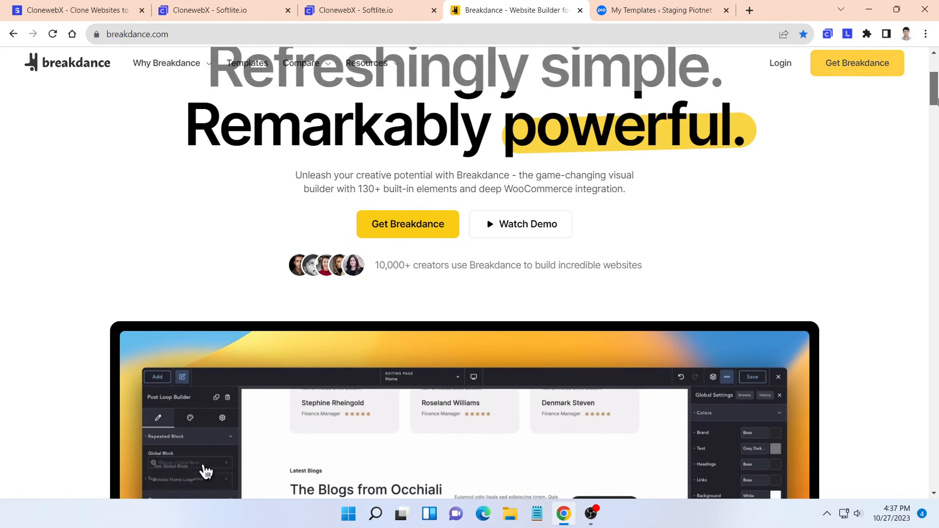
scroll(899, 127, down, 8)
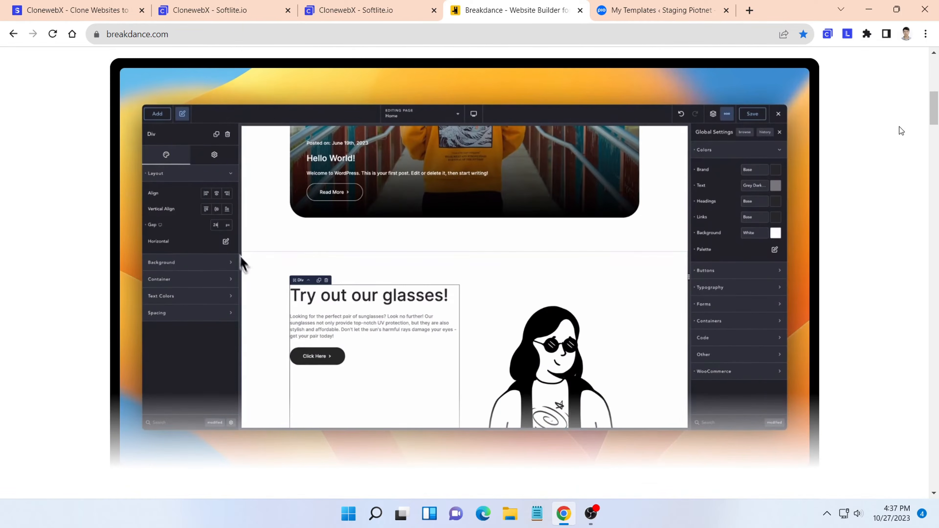
scroll(899, 127, down, 14)
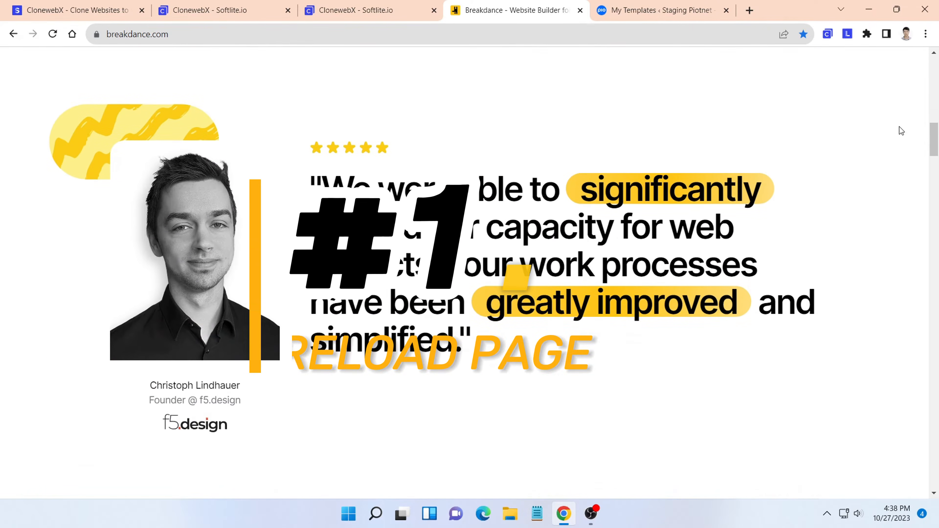
scroll(899, 127, down, 11)
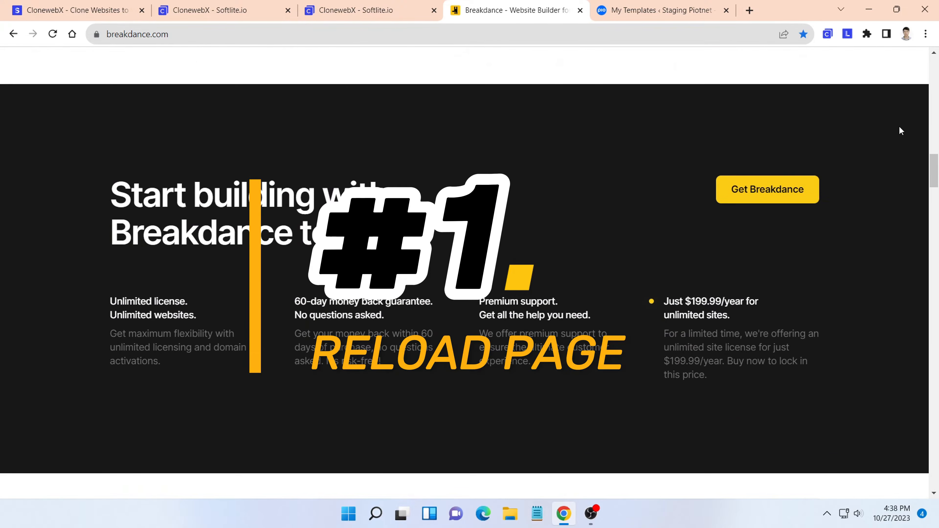
scroll(898, 127, down, 7)
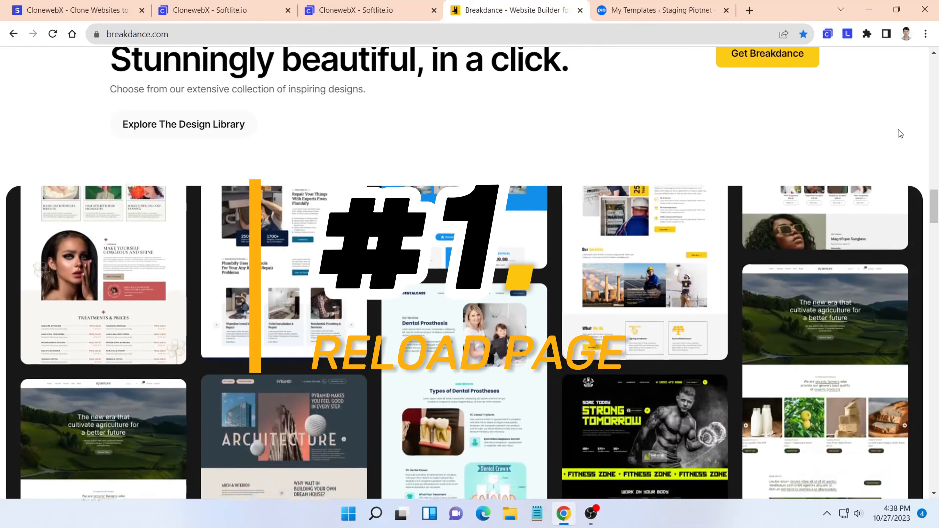
scroll(508, 247, down, 8)
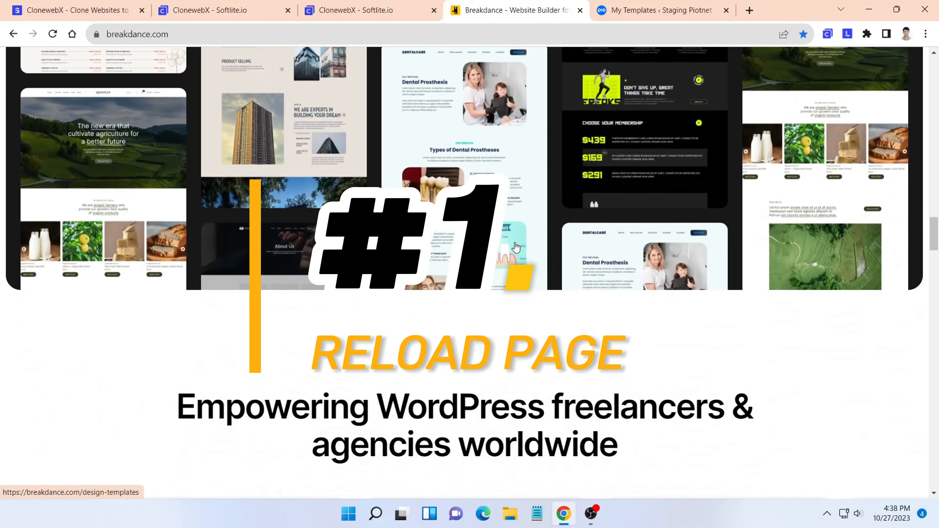
scroll(598, 304, down, 10)
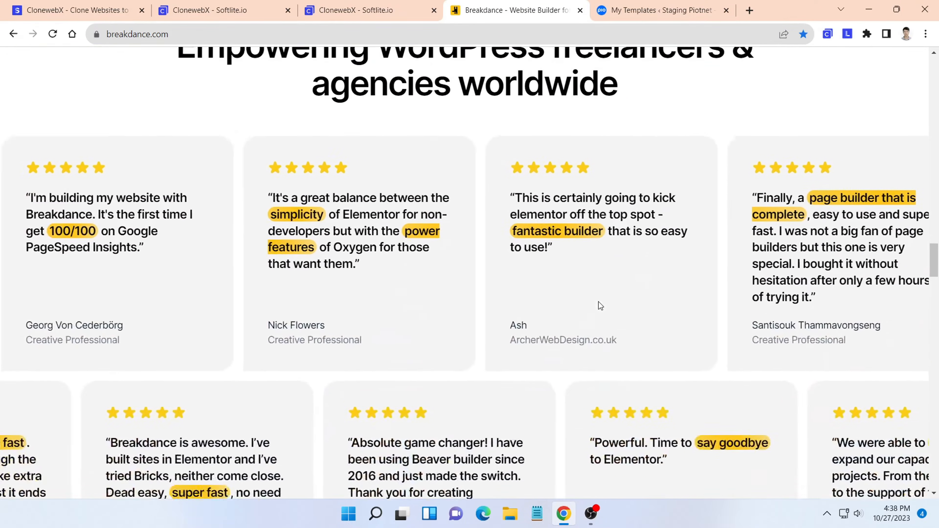
scroll(498, 301, up, 7)
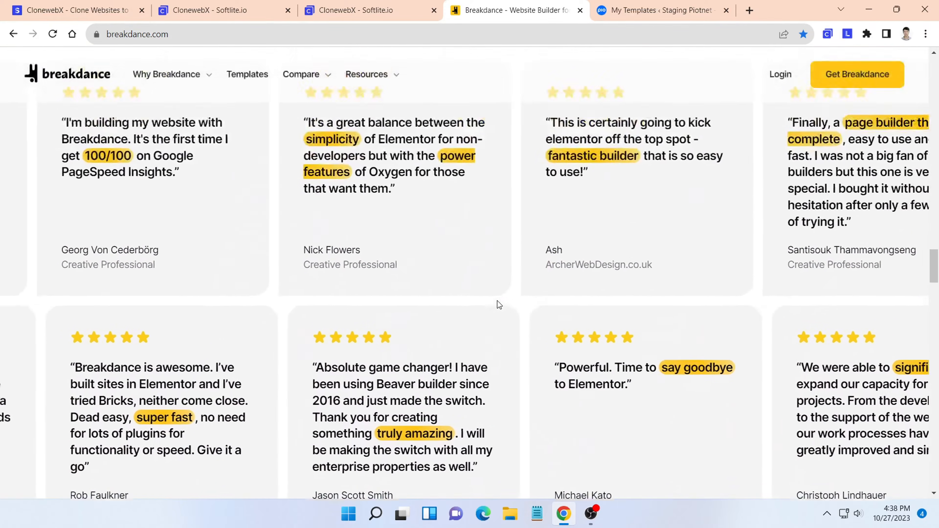
scroll(499, 304, down, 6)
scroll(511, 313, down, 10)
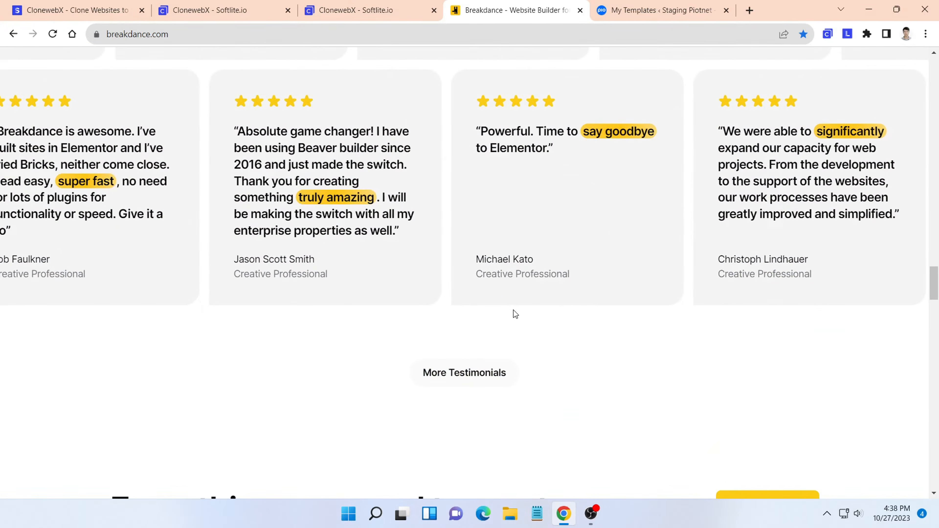
scroll(534, 325, down, 16)
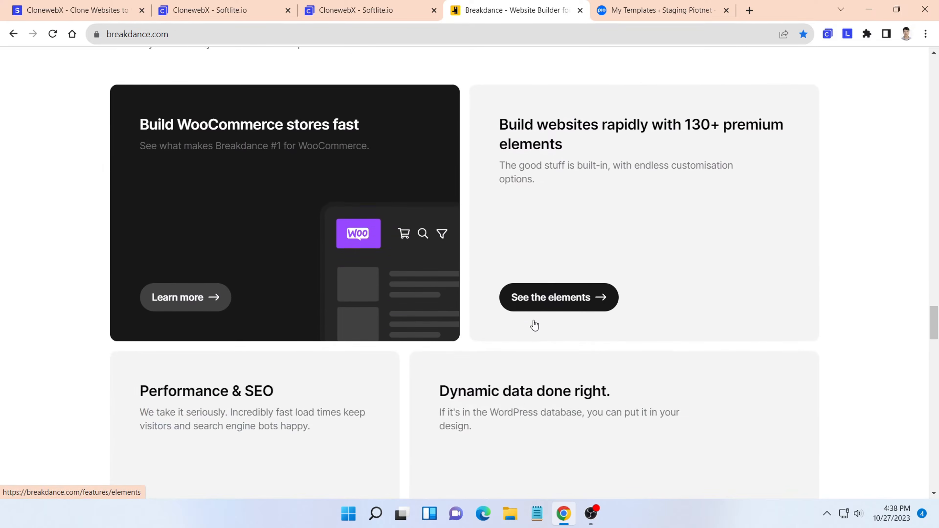
scroll(537, 325, down, 14)
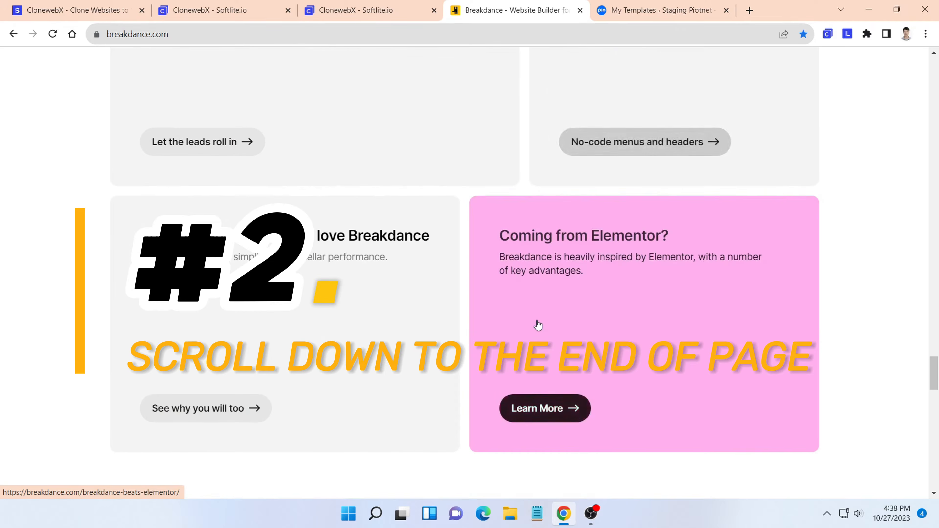
scroll(539, 320, down, 18)
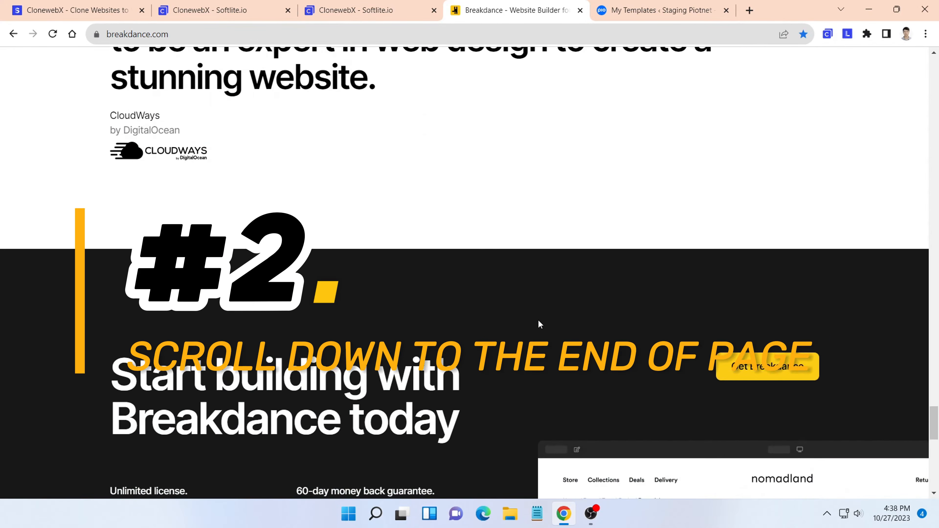
scroll(539, 320, down, 1)
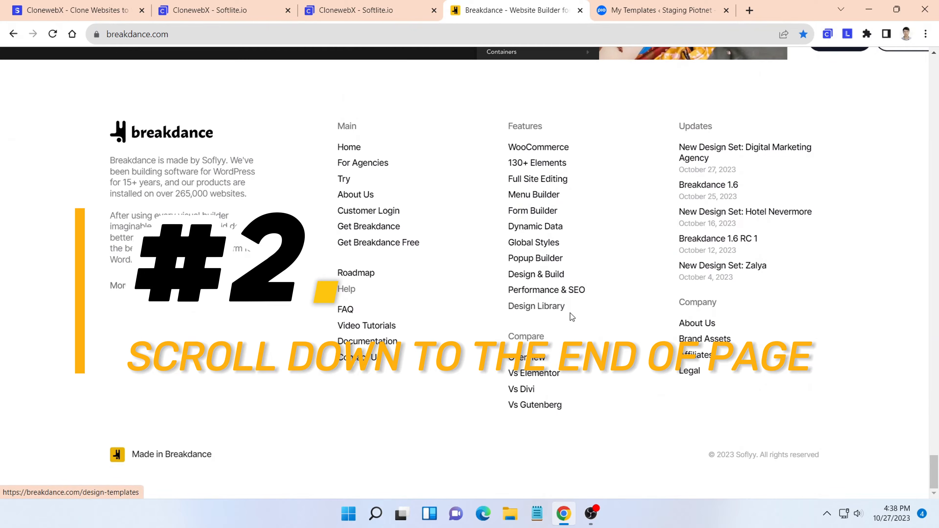
- Add the Breakdance homepage to the "Breakdance to Bricks" project with the ClonewebX extension
click(831, 35)
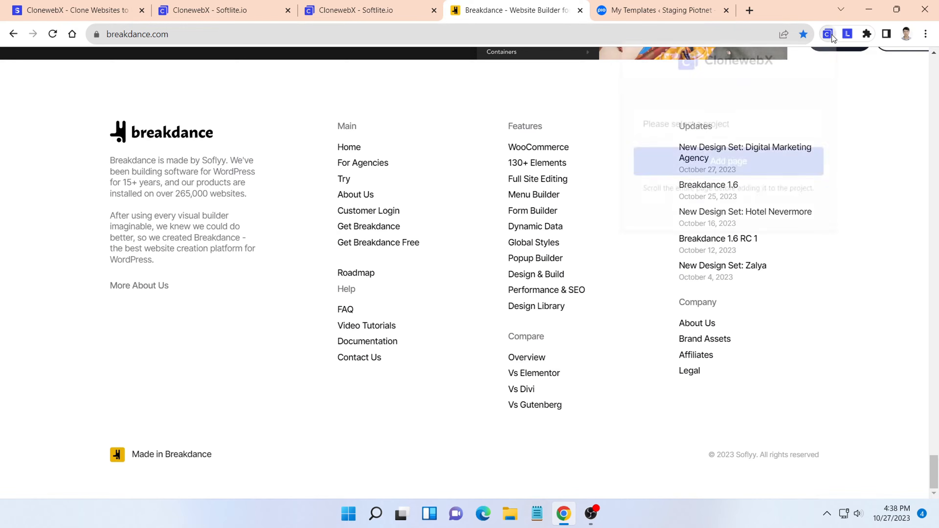
click(768, 128)
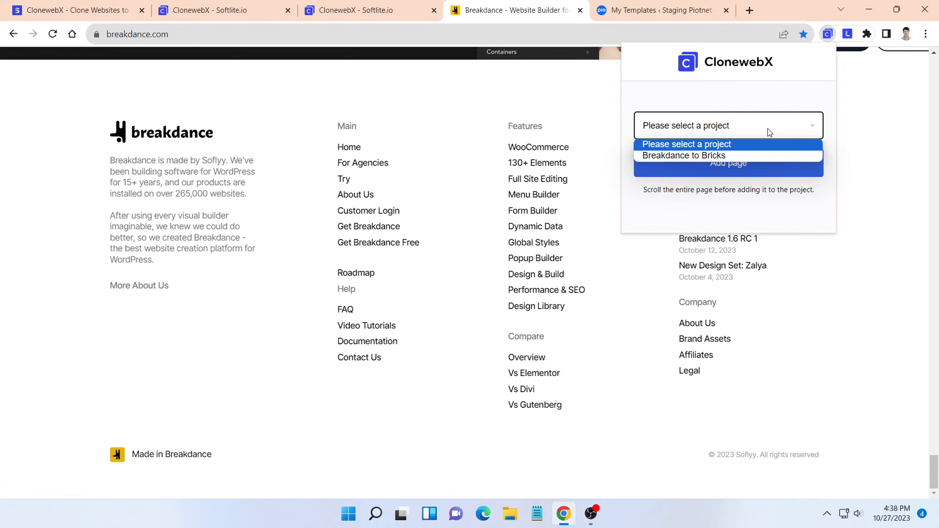
click(687, 155)
click(686, 167)
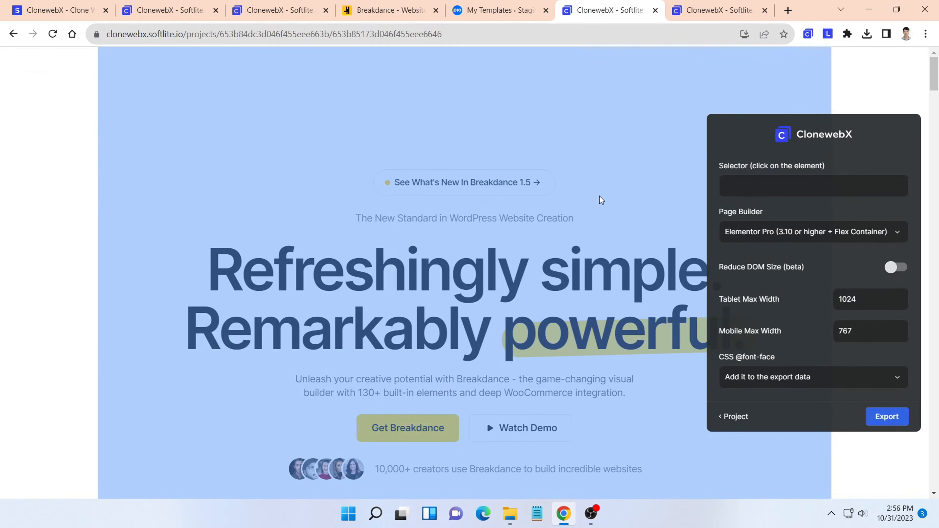
- Open the selector choices for the cloned hero section's container and preview hiding its current and parent selectors
scroll(654, 196, down, 10)
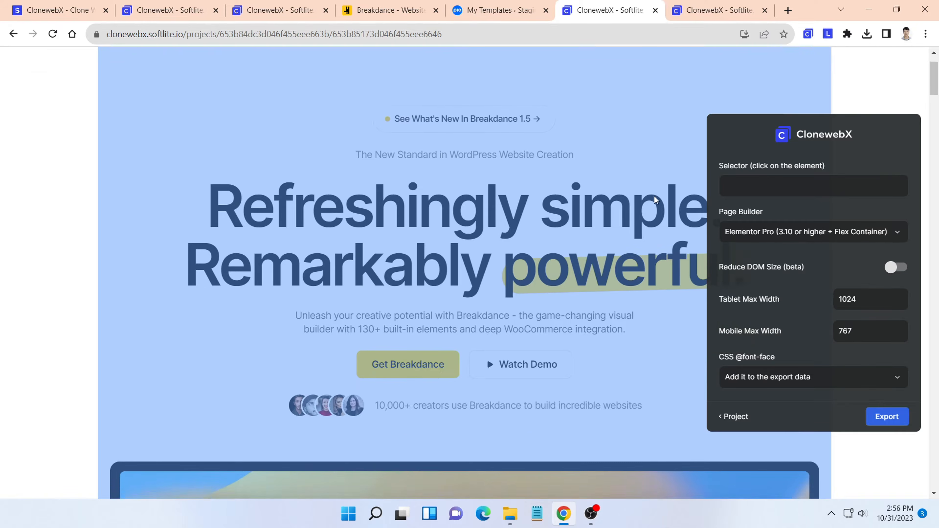
scroll(653, 200, down, 15)
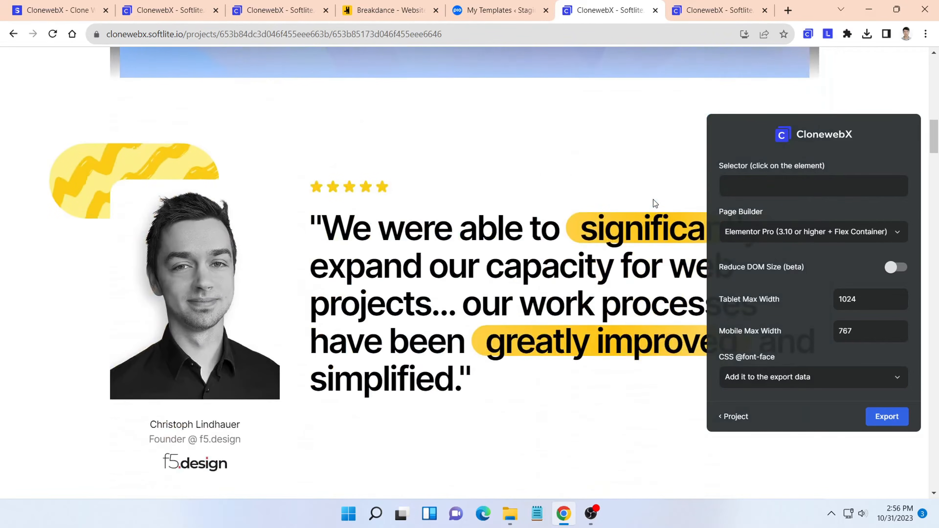
scroll(653, 202, up, 15)
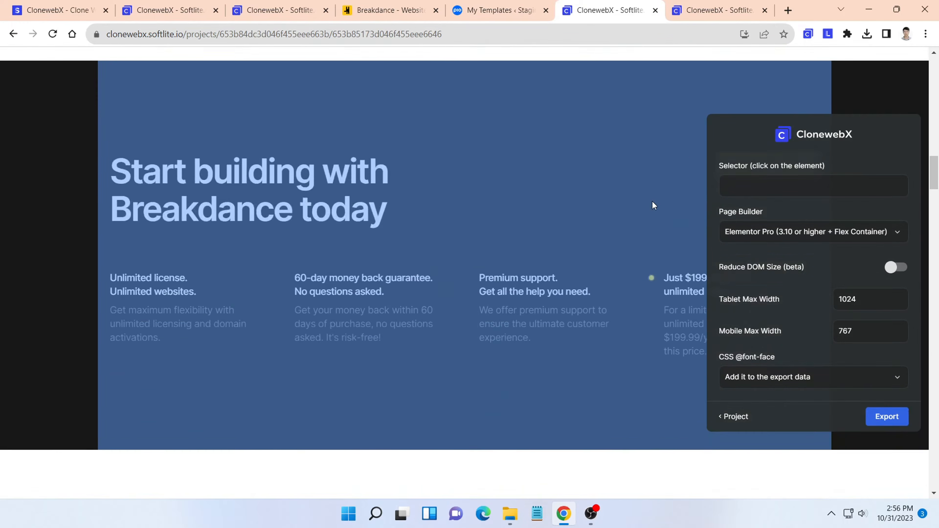
scroll(652, 201, up, 8)
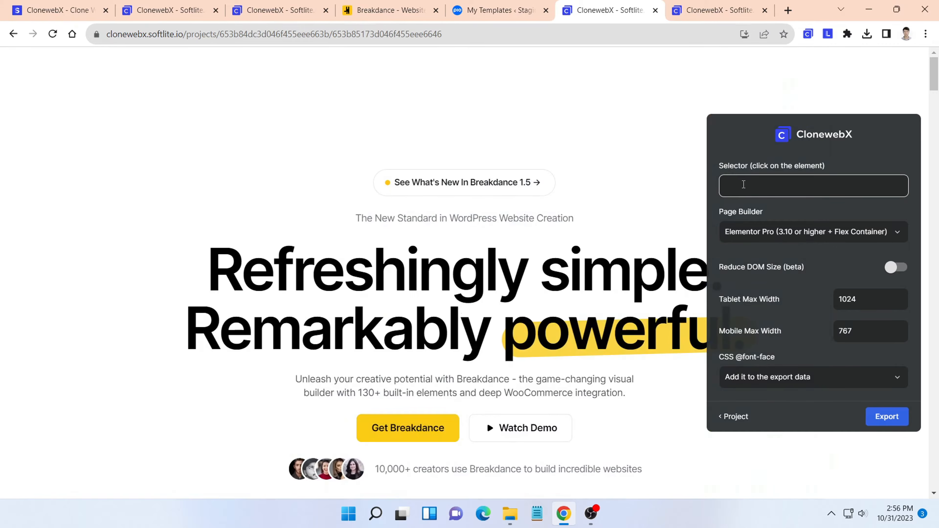
click(758, 189)
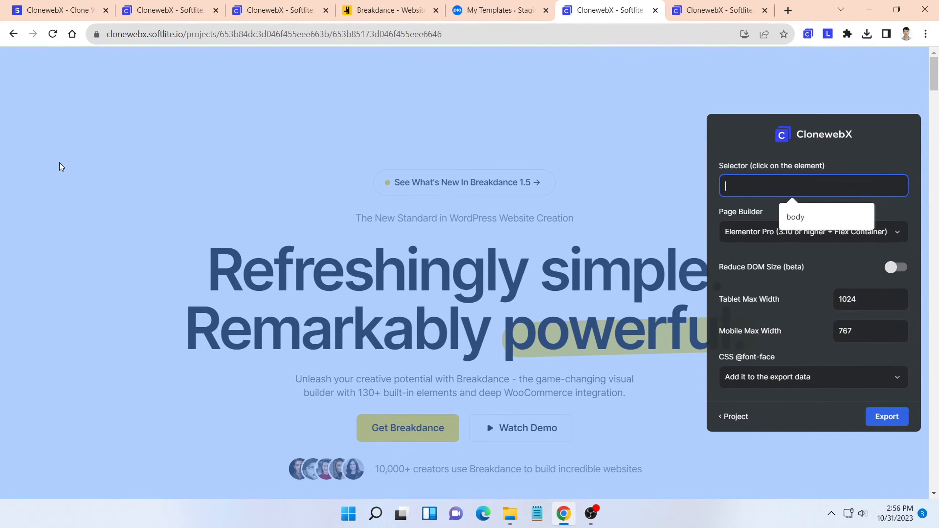
click(61, 167)
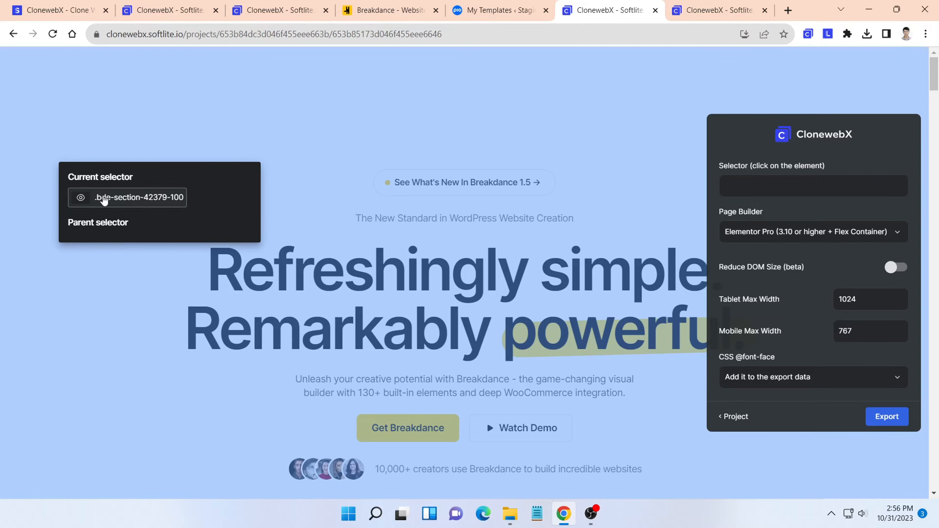
click(290, 143)
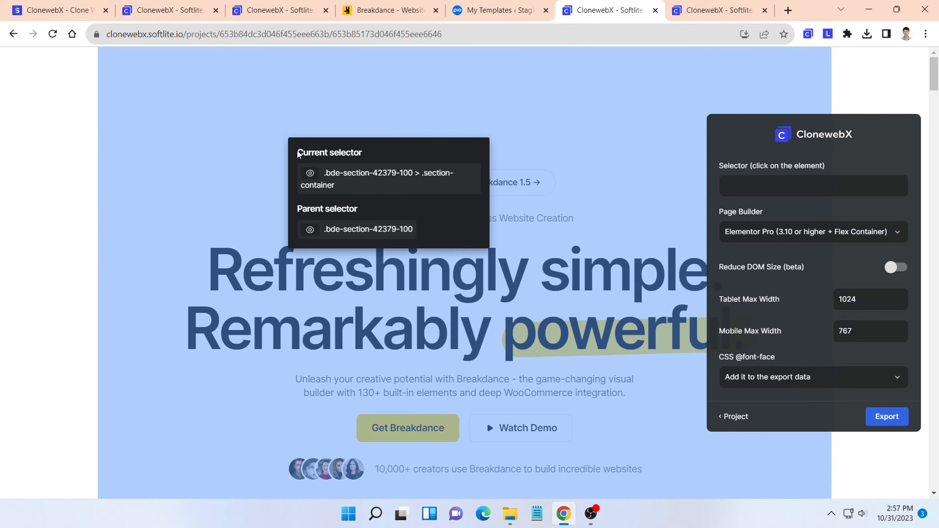
click(310, 177)
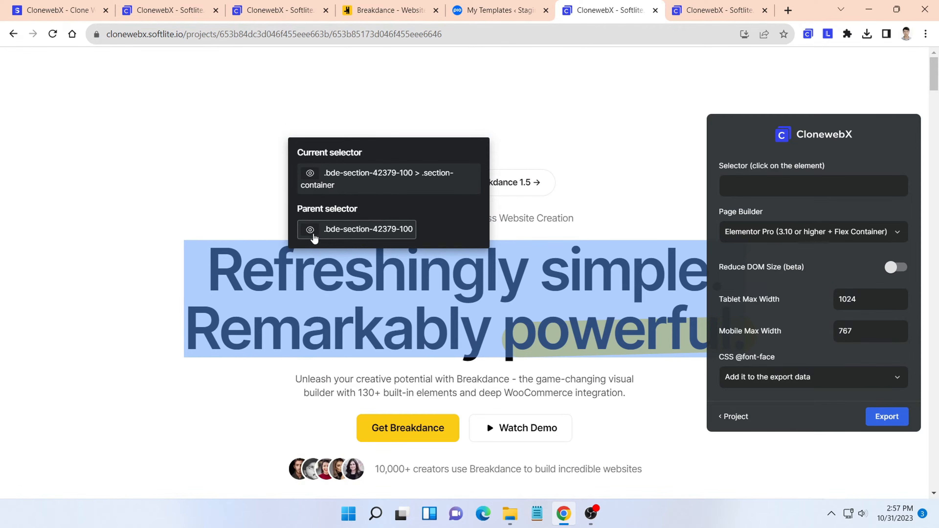
click(310, 230)
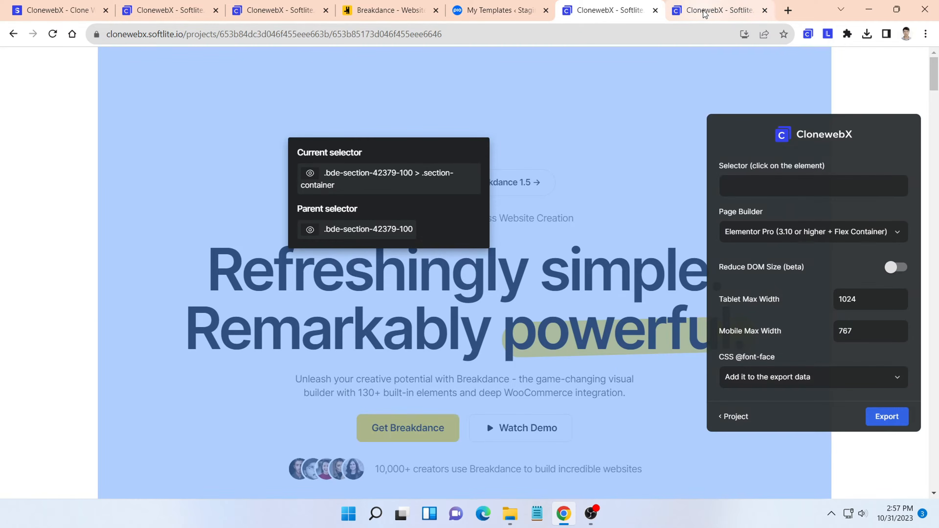
- On the cloned Cloudways page, toggle the visibility of the .hm-new-bnr-wrap and .hm-new-bnr-bg-wrap selectors to preview what they cover
click(702, 11)
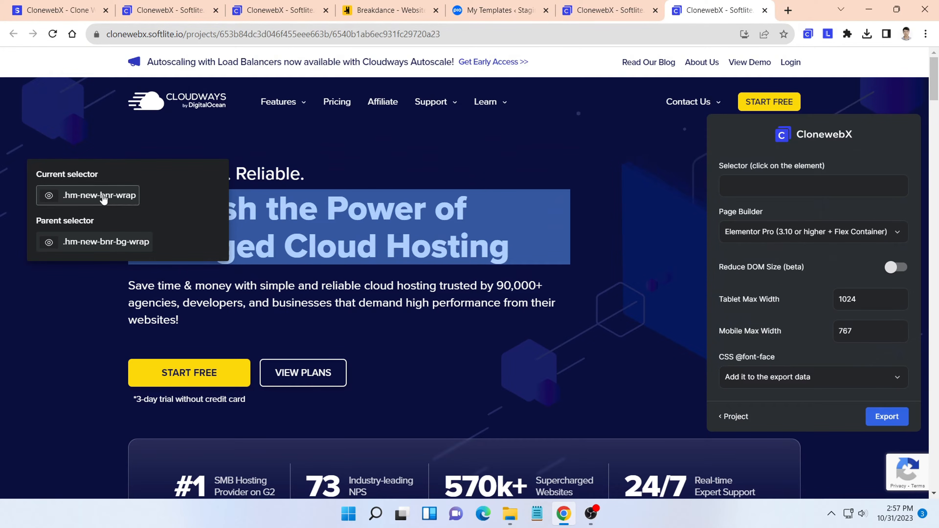
click(48, 198)
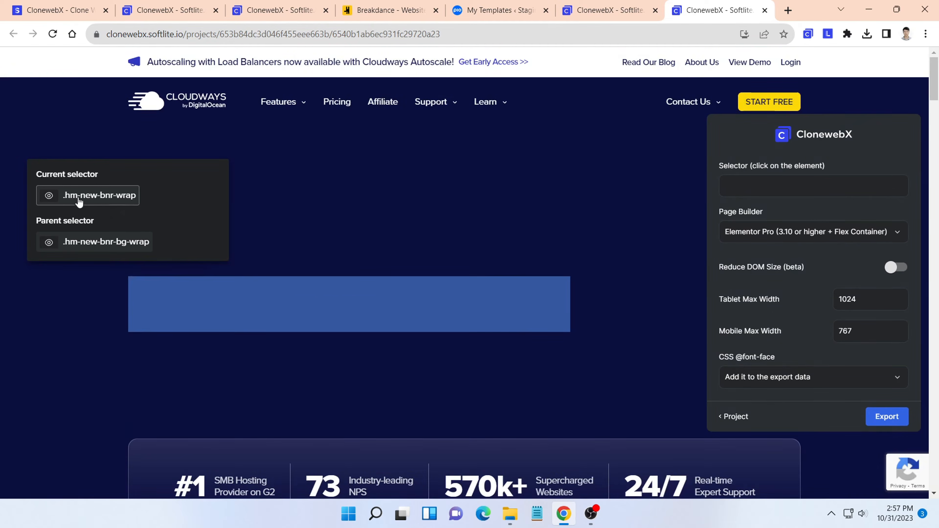
click(50, 196)
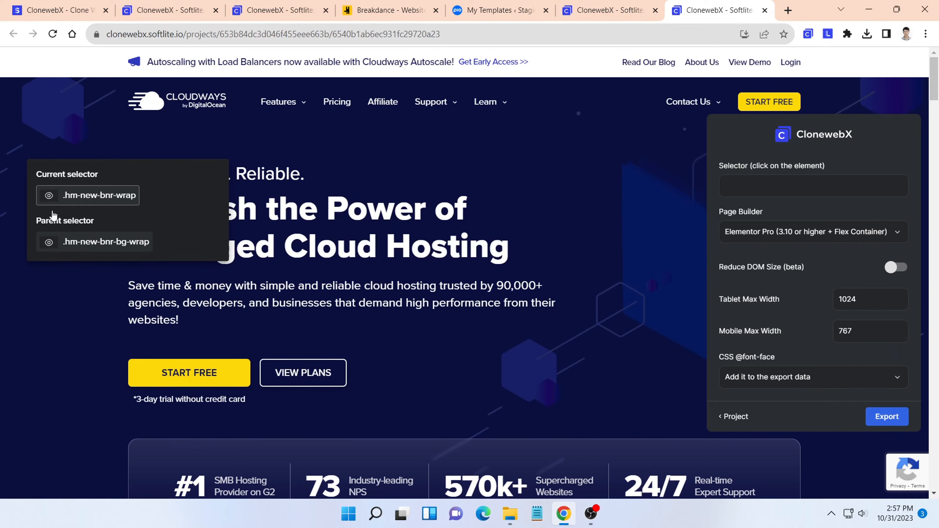
click(49, 242)
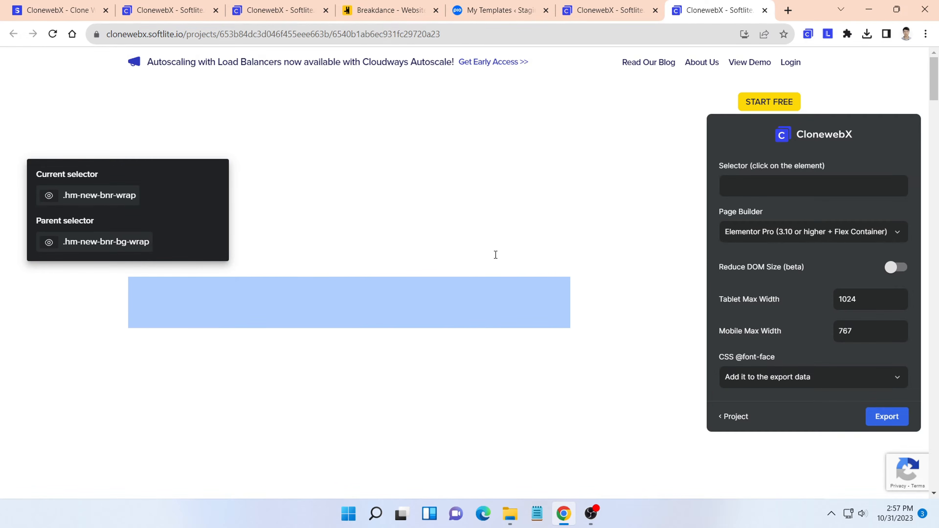
click(48, 243)
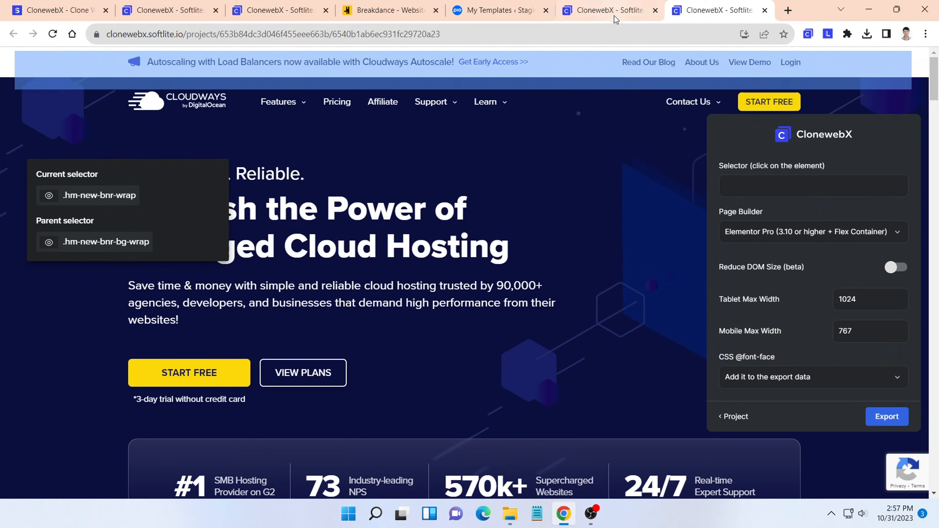
- On the cloned Breakdance page, select the parent .bde-section-42379-100 for export and choose Bricks as the page builder
click(615, 13)
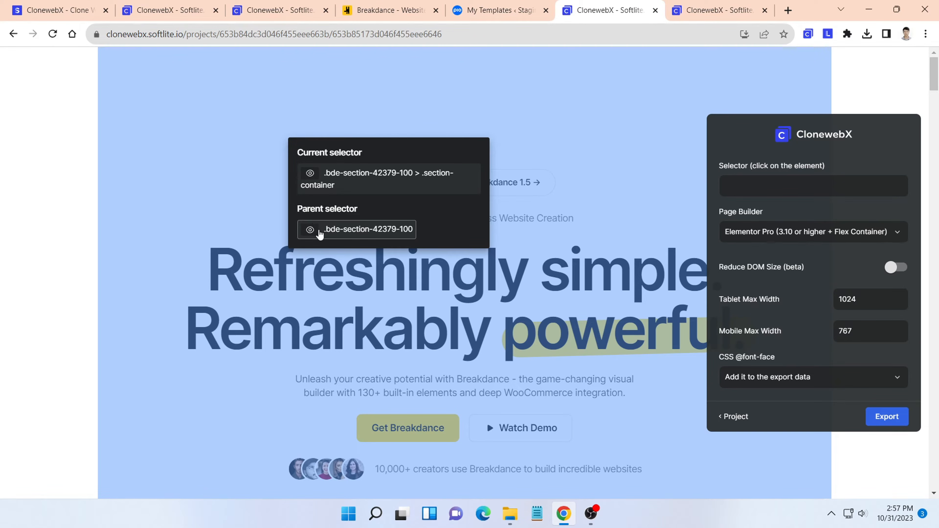
click(317, 233)
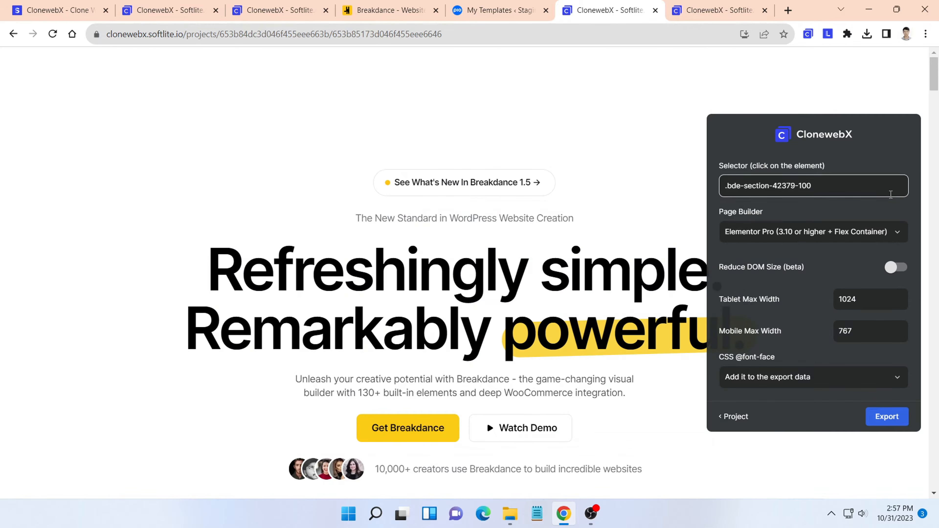
click(896, 236)
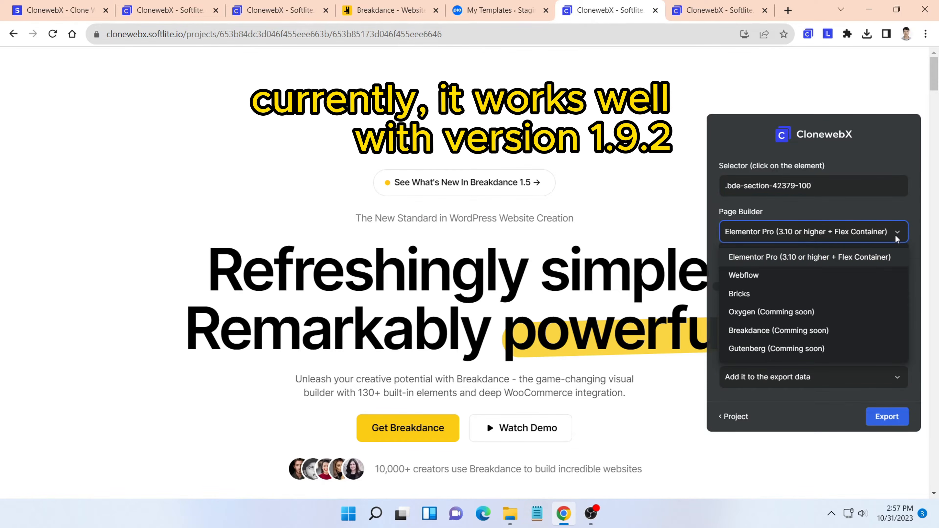
click(729, 294)
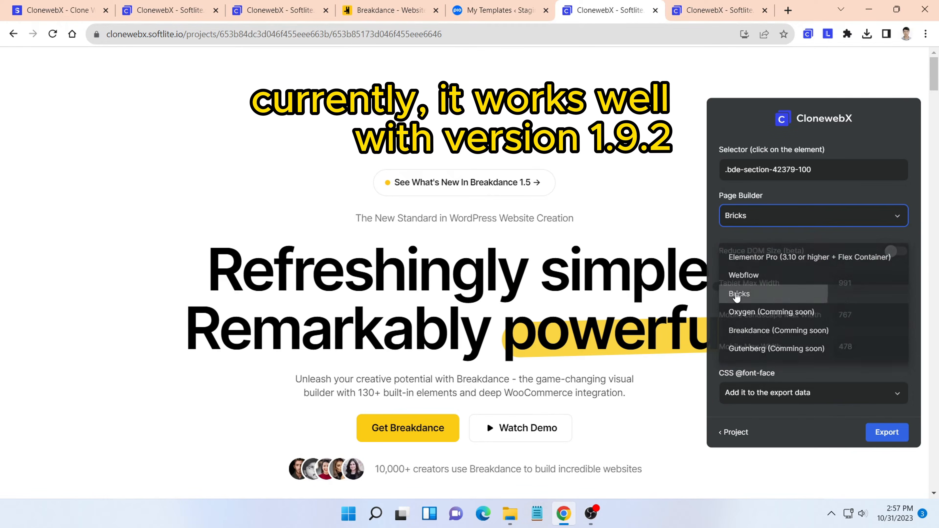
click(898, 252)
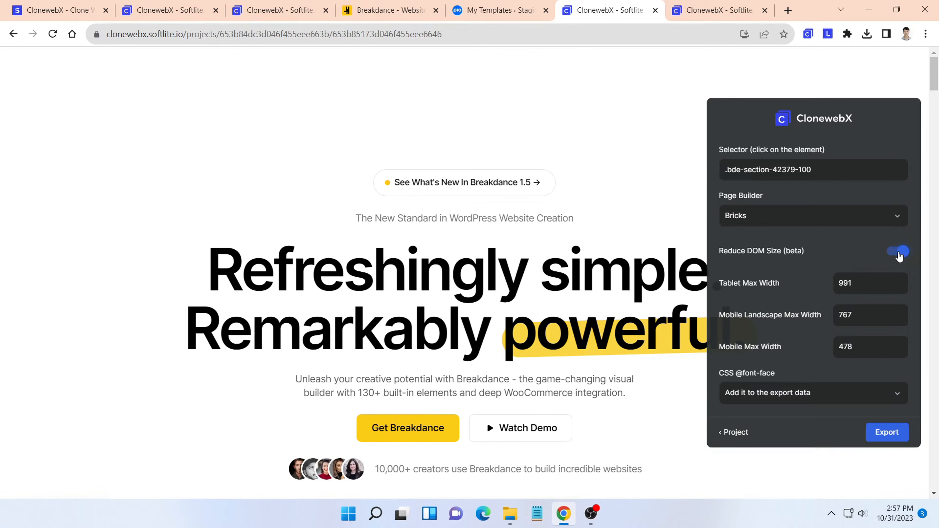
click(899, 253)
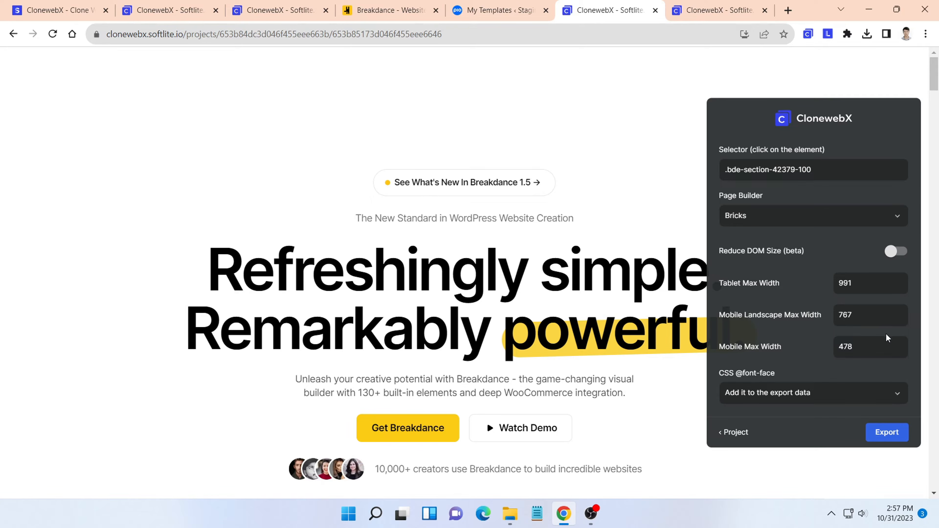
click(897, 394)
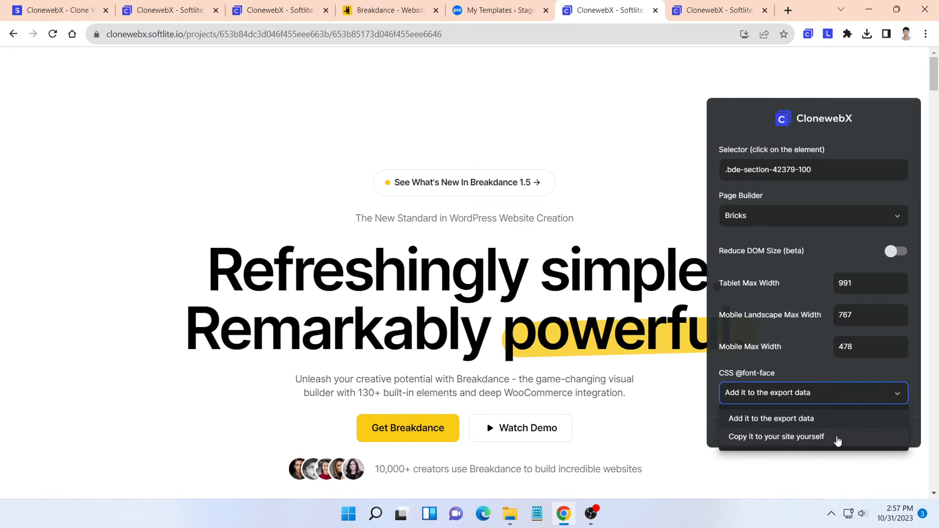
click(902, 395)
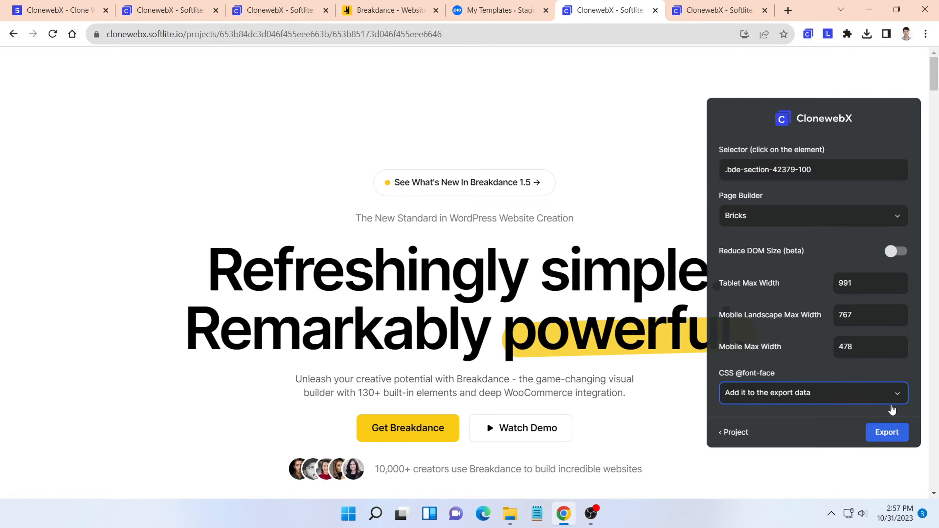
click(902, 439)
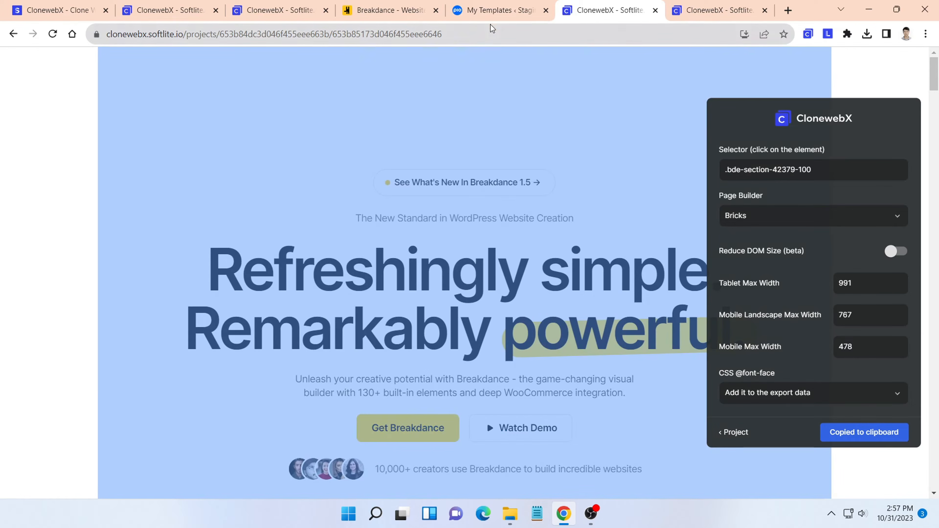
- In the WordPress site's Bricks templates, create and publish a Section template titled "Breakdance to bricks"
click(485, 11)
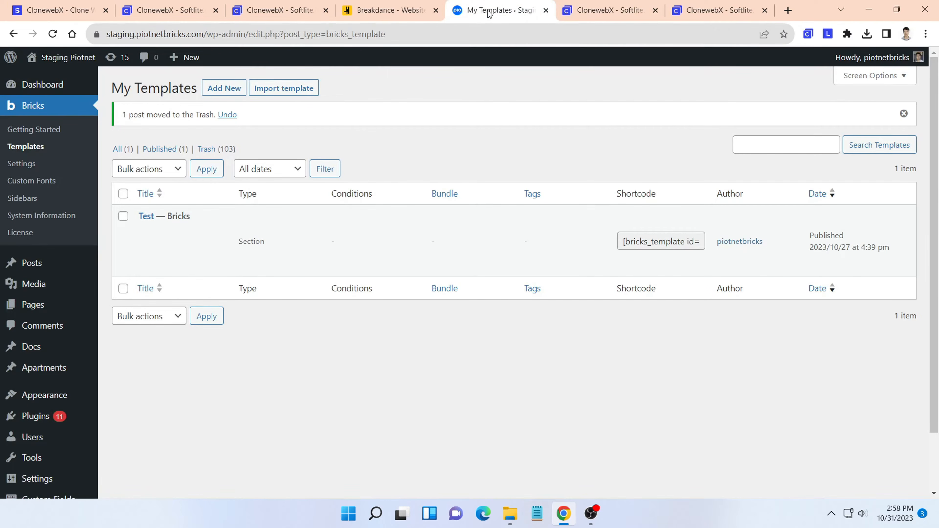
click(212, 86)
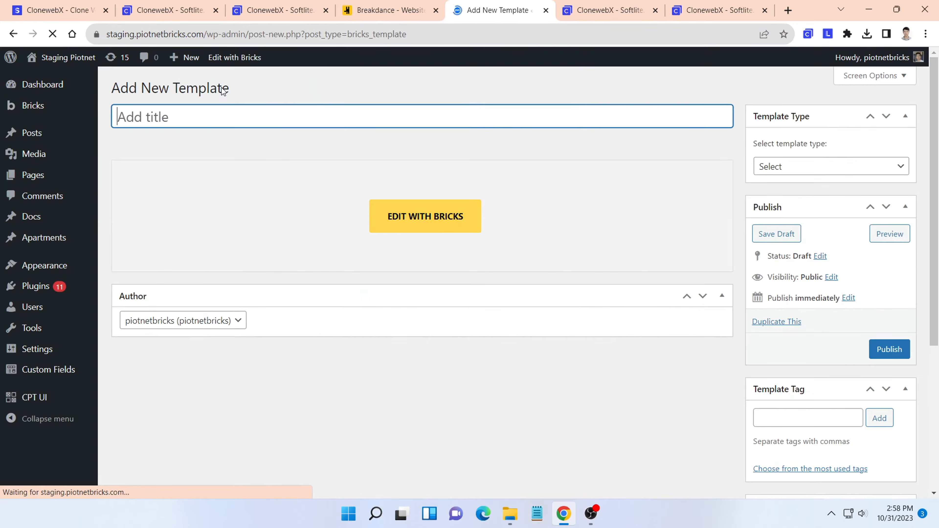
text(Break)
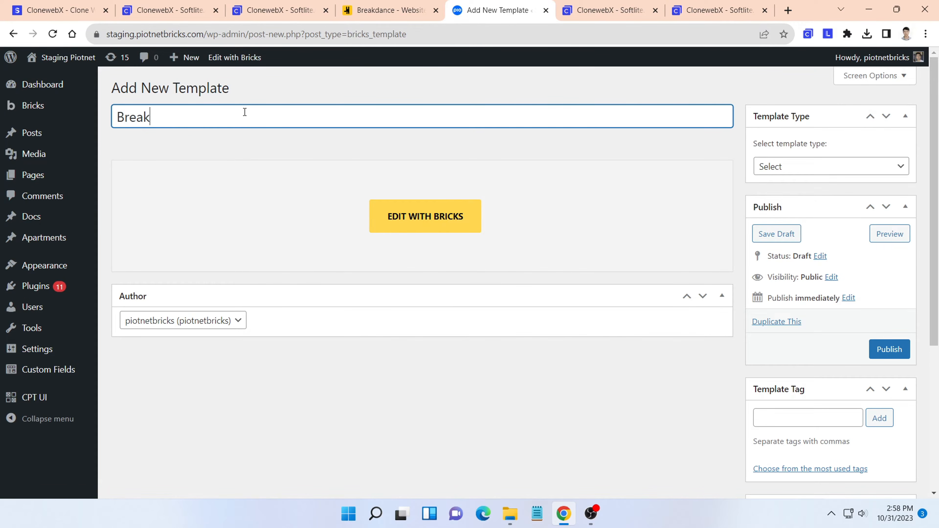
text(dance to bricks)
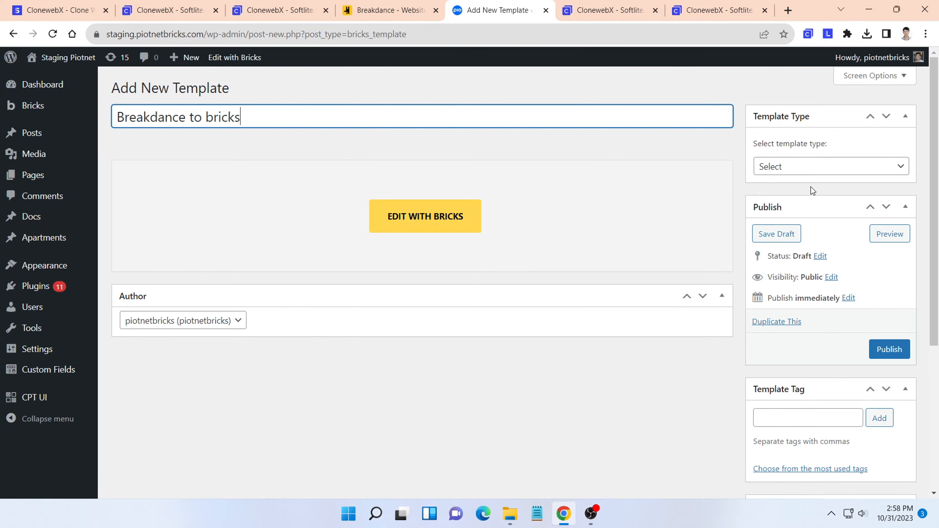
click(865, 167)
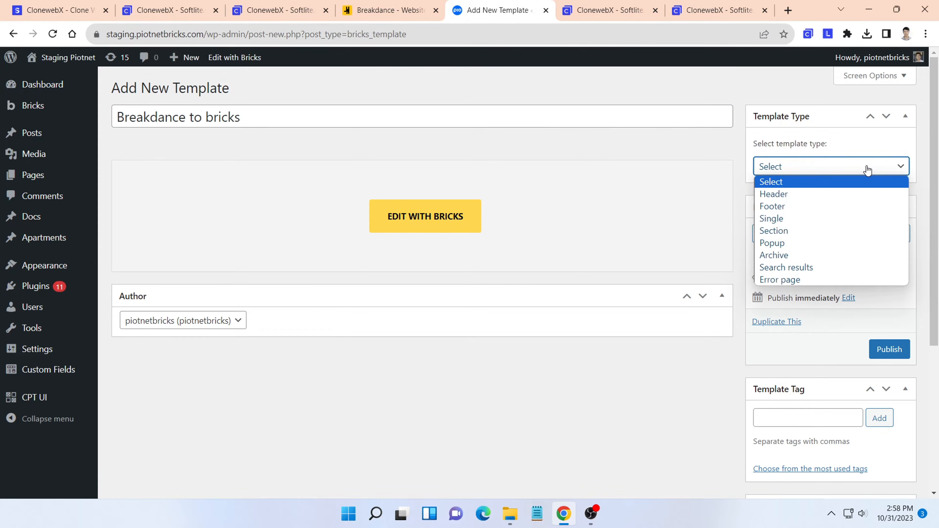
click(826, 231)
click(892, 349)
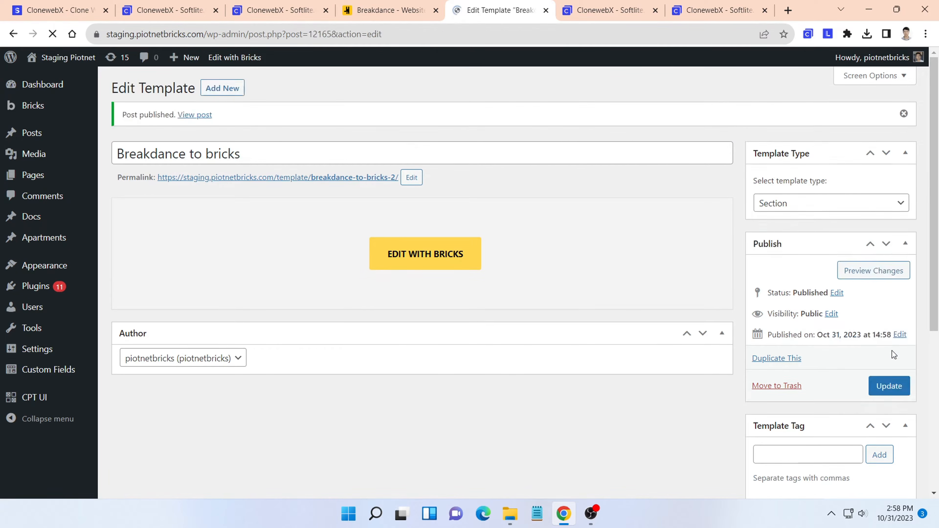
- Open the new template in the Bricks editor and add a Div element to the empty canvas
click(443, 263)
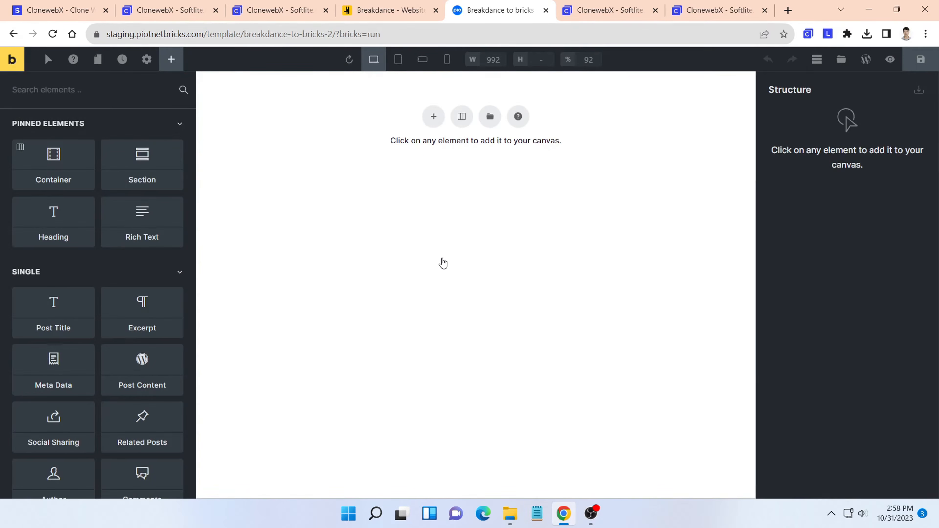
click(100, 93)
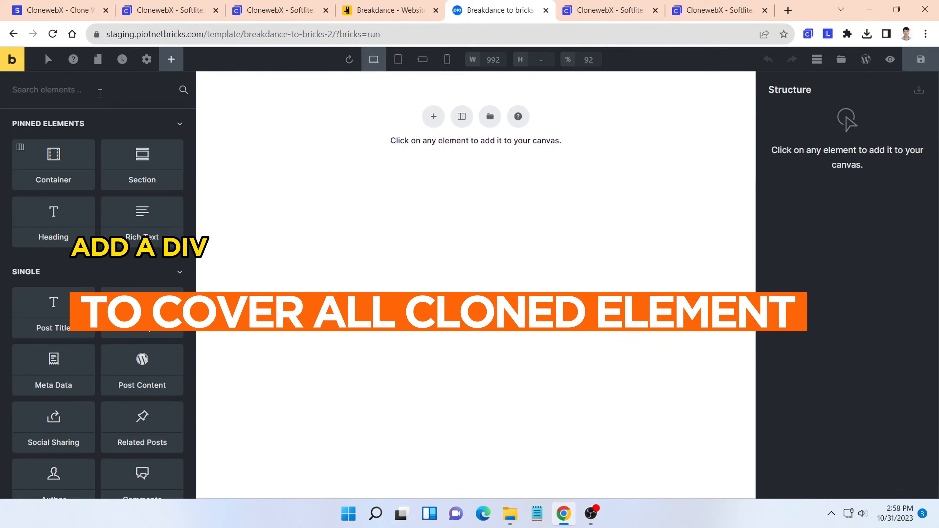
text(div)
click(58, 156)
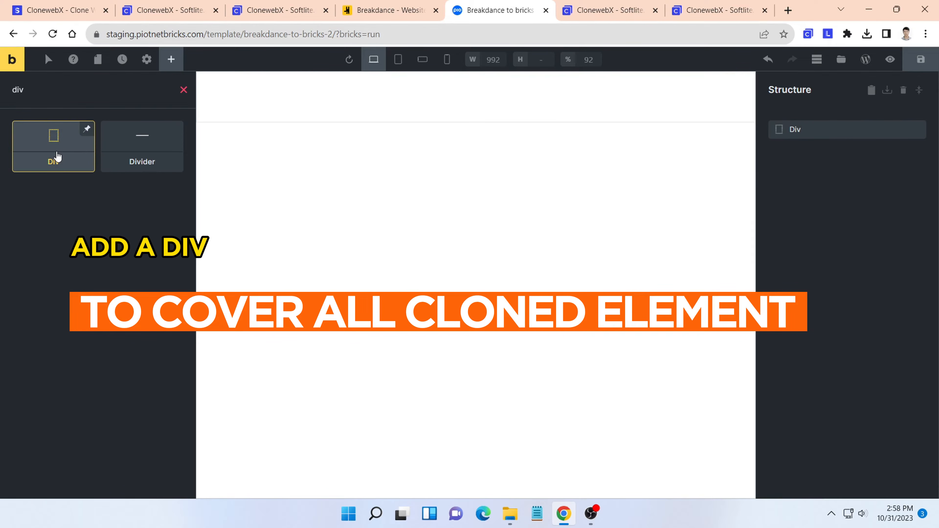
- Paste the exported Breakdance hero section into the Div and look over the result on the canvas
right_click(431, 108)
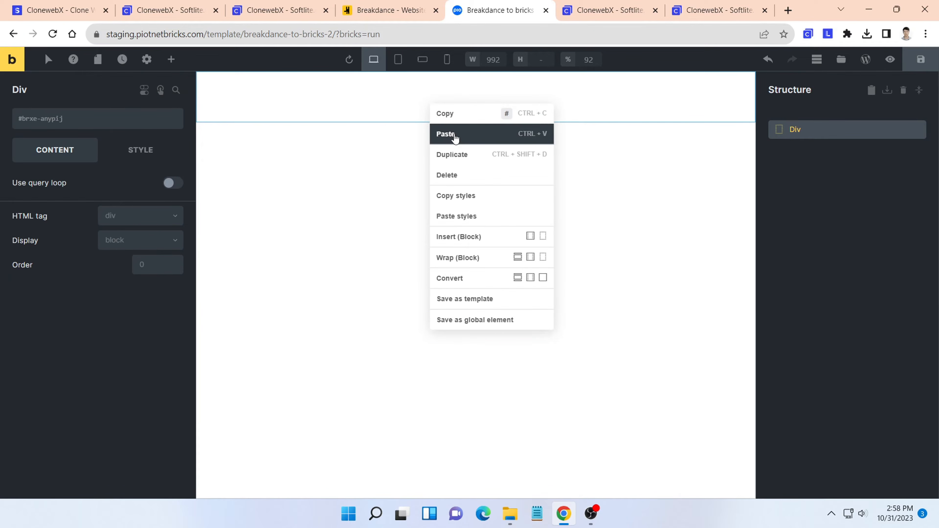
click(454, 133)
scroll(493, 137, down, 10)
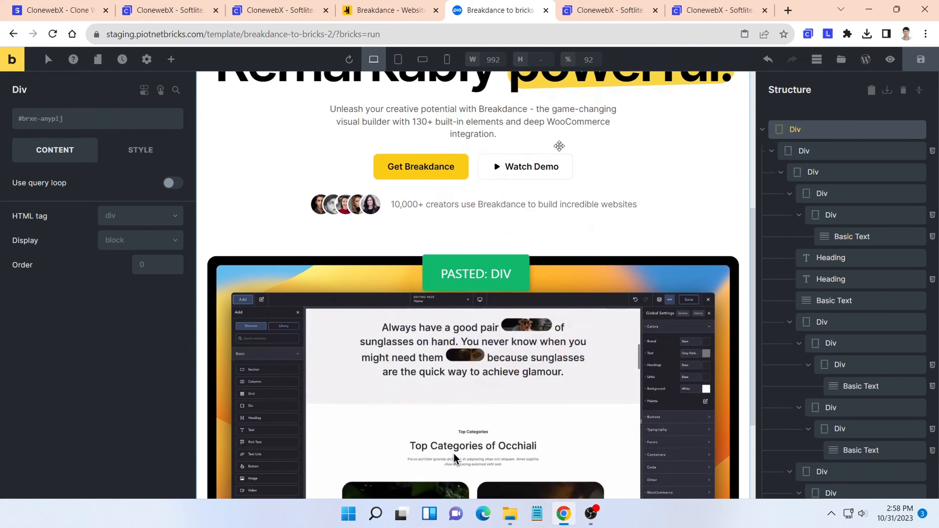
scroll(591, 151, up, 8)
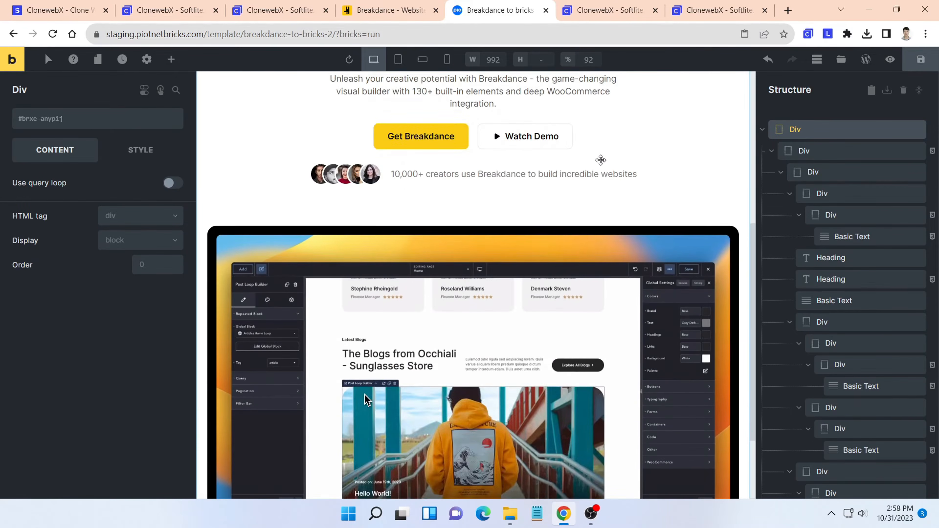
- Insert "dsfhaksdf" before "simple." in the hero heading and inspect the text elements below it
click(507, 213)
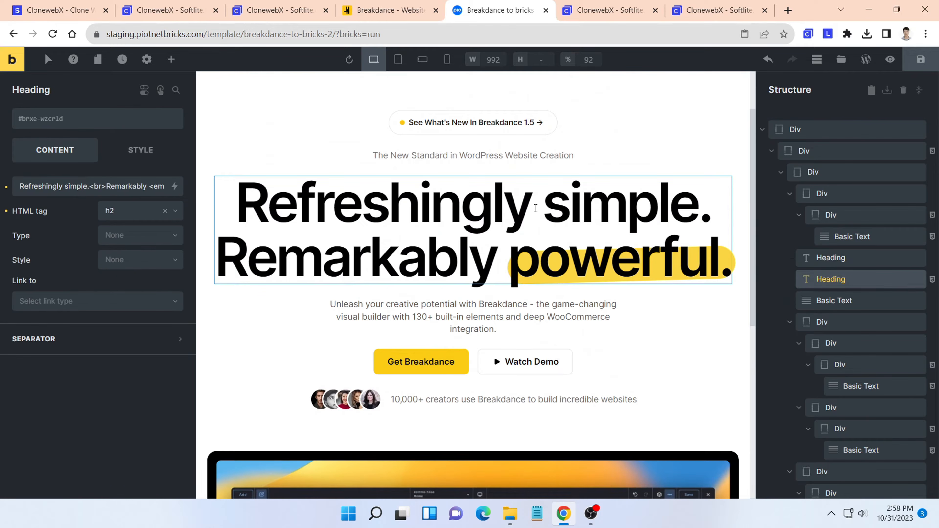
click(543, 208)
text(dsfhaksdf)
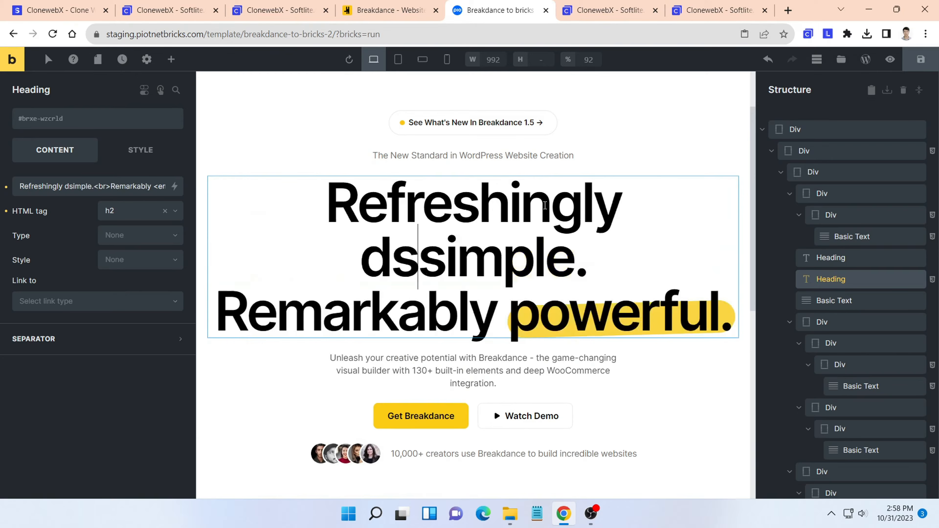
scroll(525, 192, down, 5)
click(506, 215)
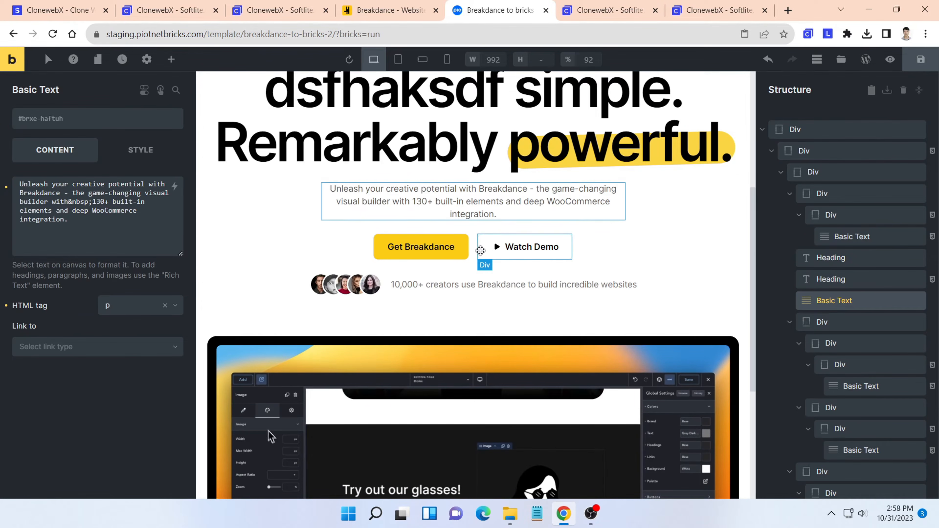
click(448, 282)
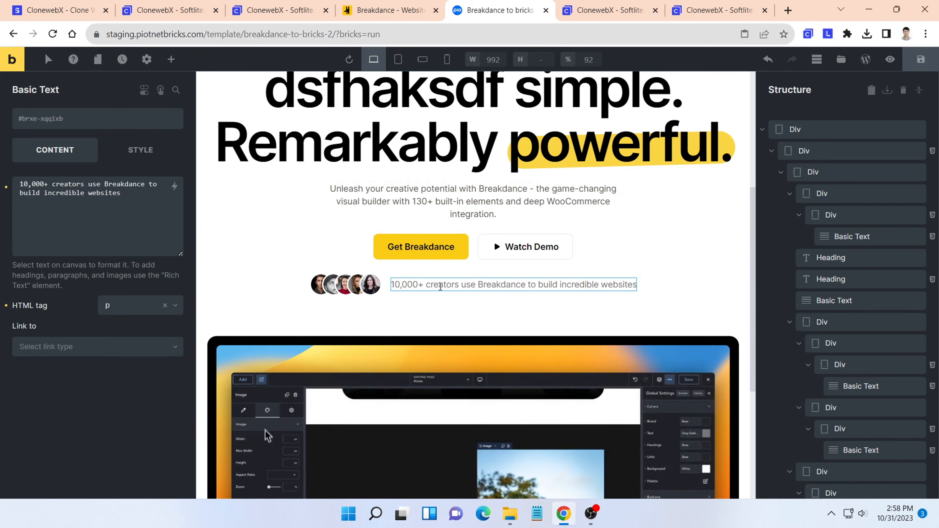
scroll(504, 284, down, 6)
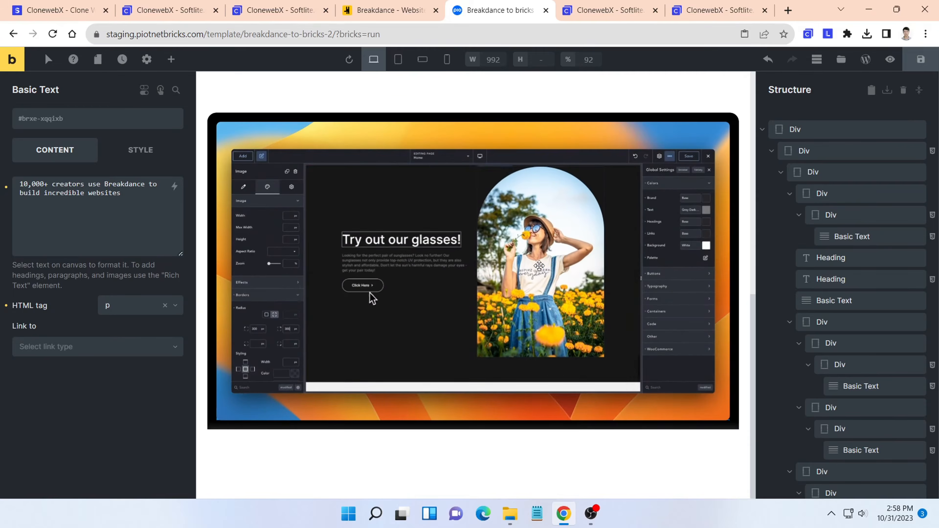
click(763, 130)
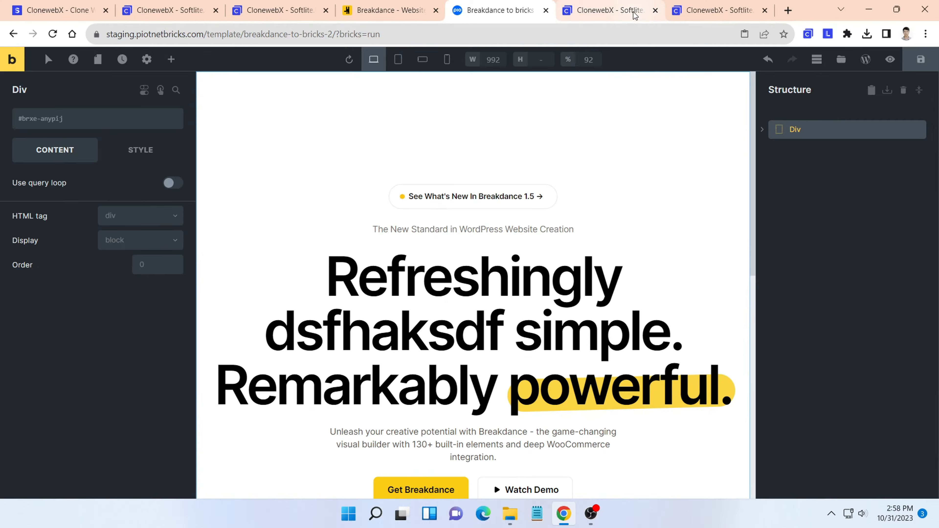
- In the ClonewebX project page, choose the single-testimonial section .bde-section-42379-242 as the selector and export it for Bricks
click(633, 11)
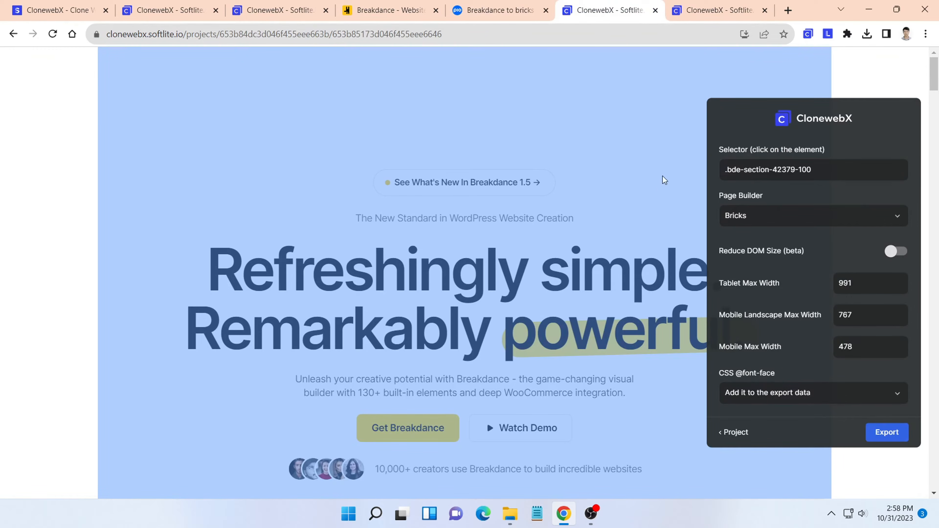
scroll(674, 151, down, 15)
scroll(355, 251, down, 1)
scroll(332, 237, up, 2)
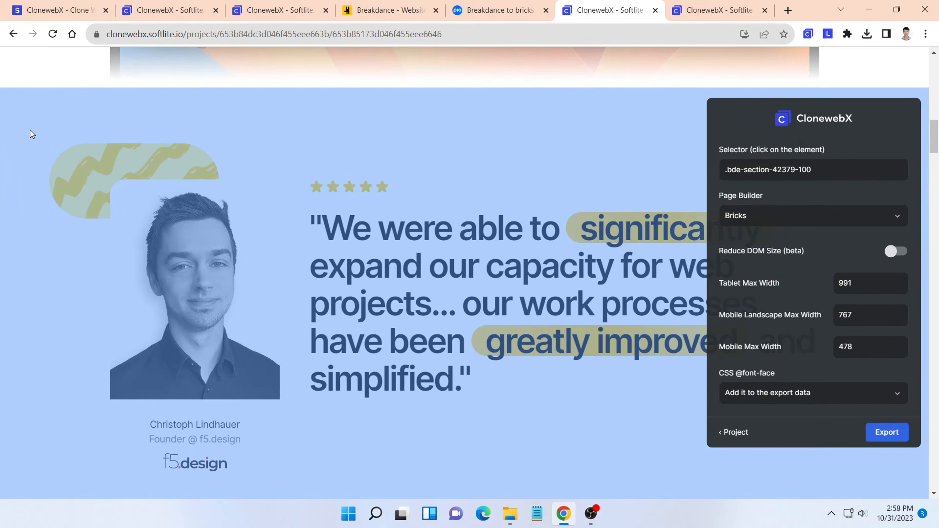
click(33, 134)
click(51, 167)
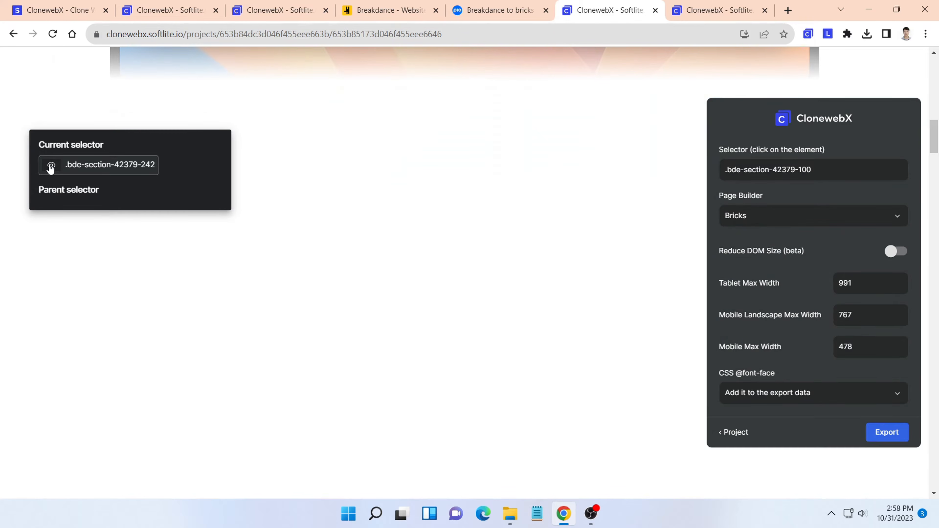
click(51, 168)
click(101, 169)
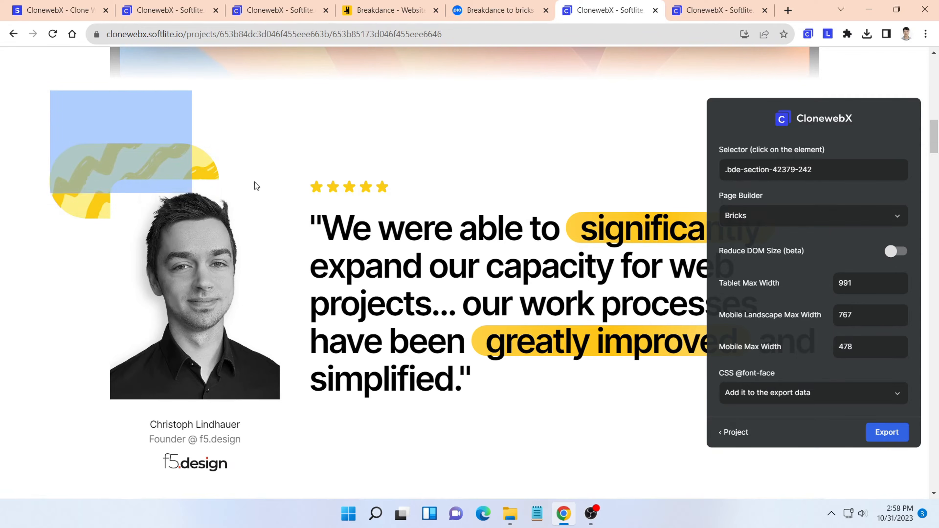
click(882, 434)
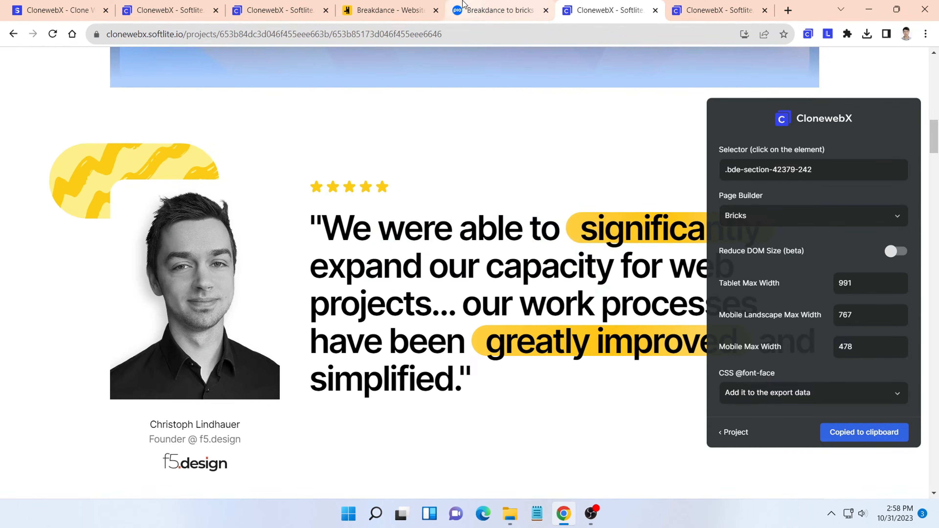
- Back in the Bricks template, paste the exported testimonial section into the top-level Div and look over the result on the canvas
click(463, 5)
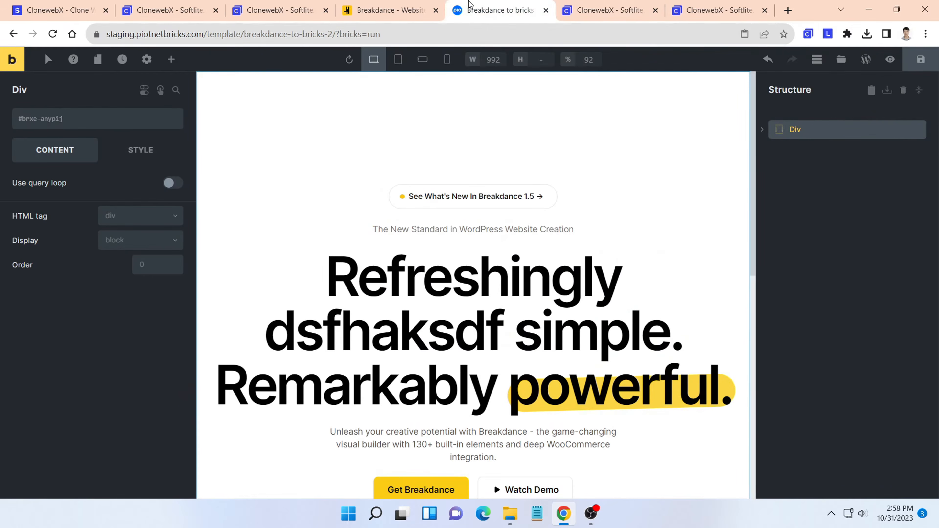
right_click(815, 126)
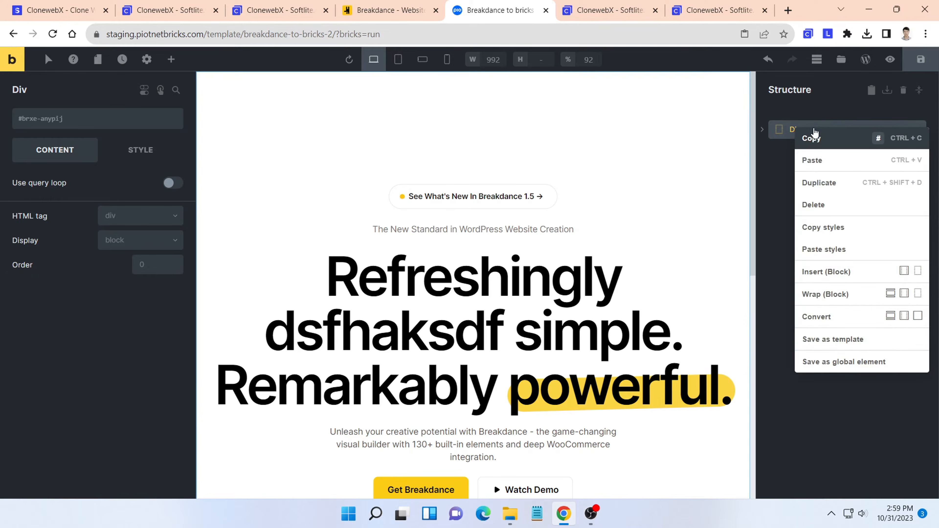
click(819, 161)
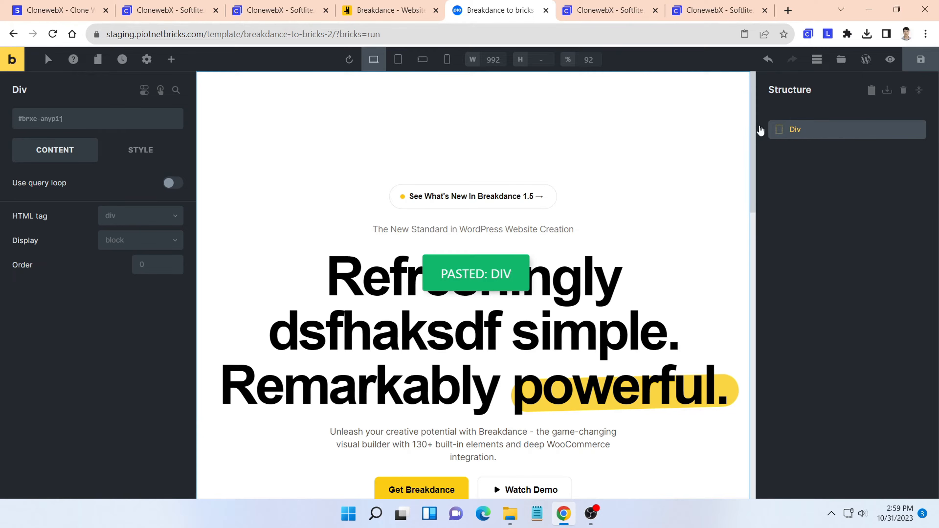
click(772, 152)
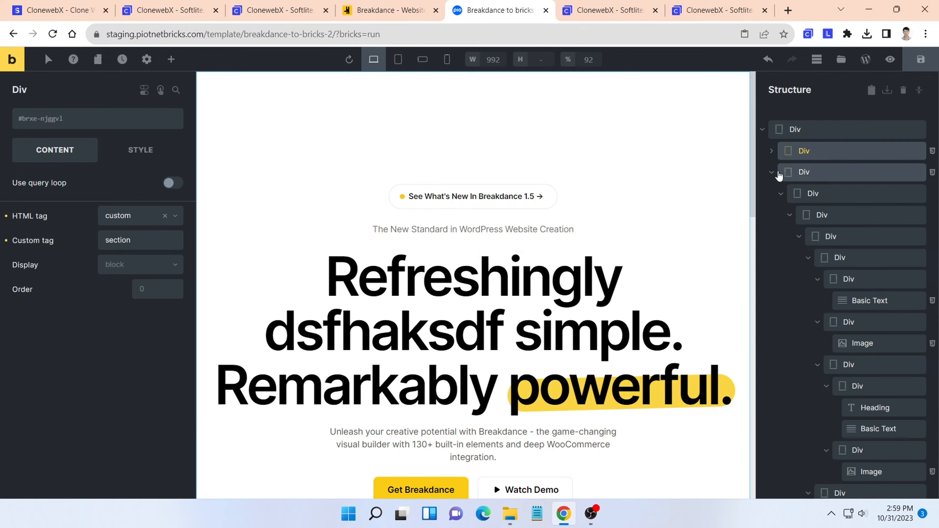
click(776, 173)
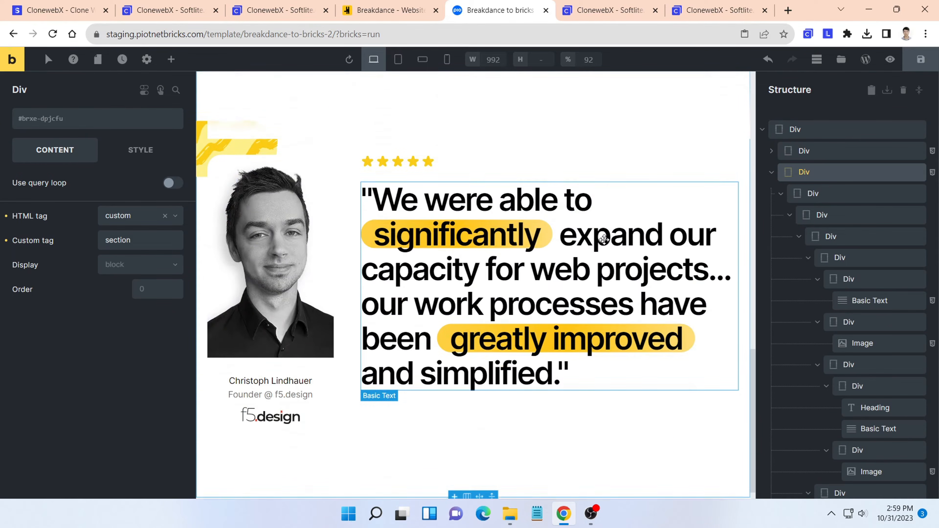
scroll(604, 240, down, 1)
scroll(528, 235, up, 1)
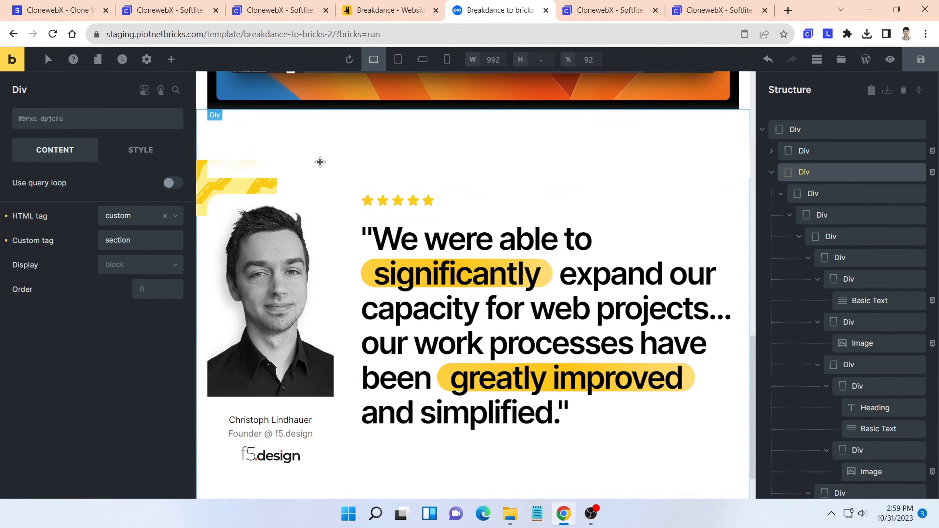
scroll(444, 192, down, 1)
scroll(489, 205, up, 1)
click(489, 205)
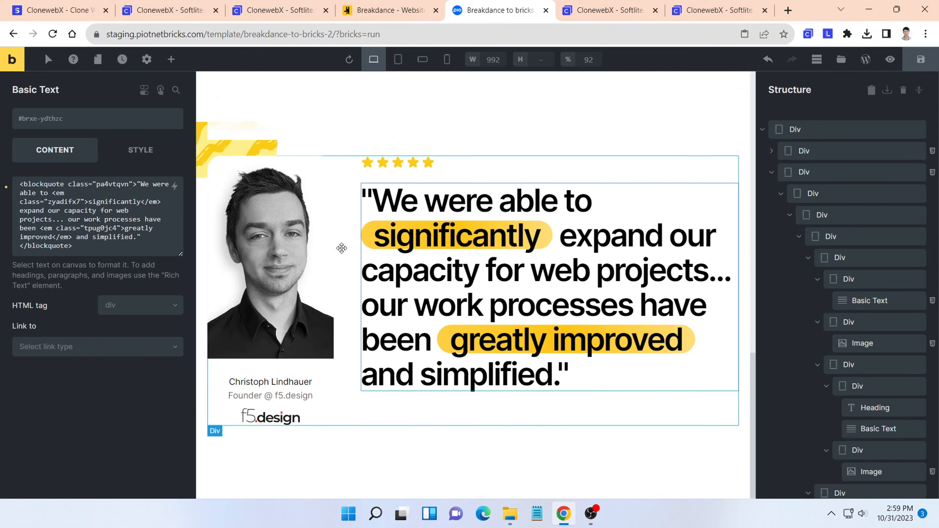
- Replace the portrait image in the testimonial section with Orchard-Home.jpg from the media library
click(302, 247)
click(175, 193)
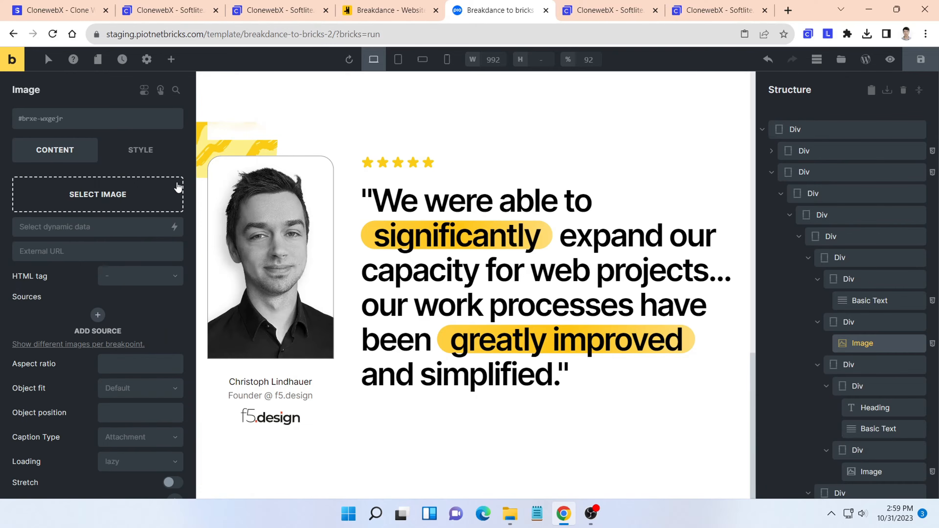
click(134, 197)
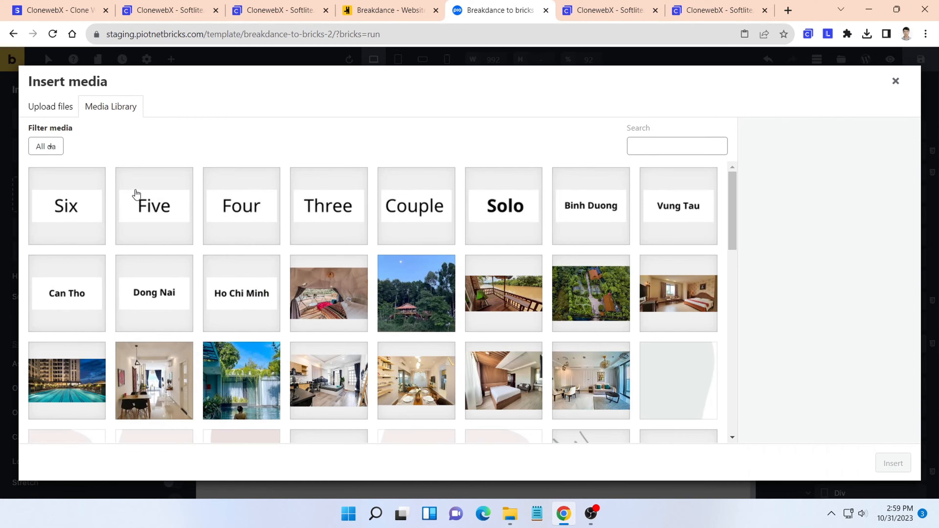
click(335, 305)
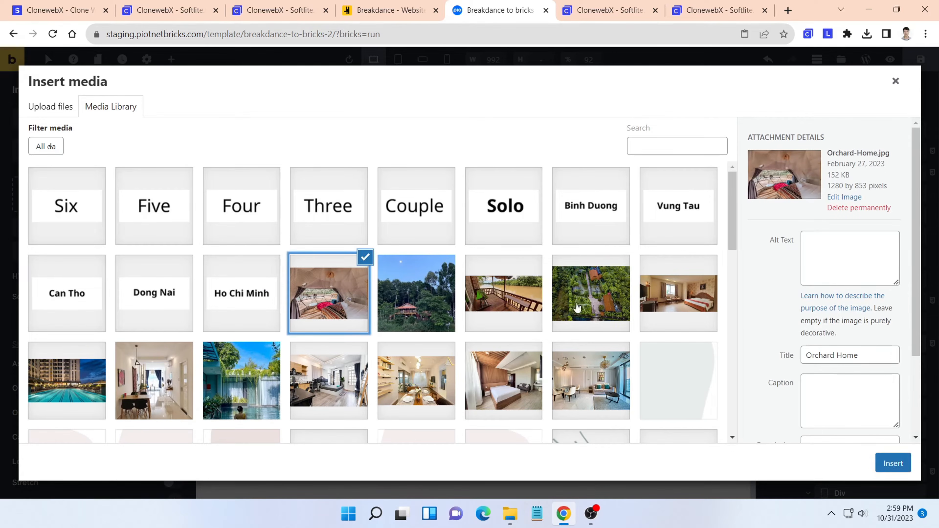
click(887, 469)
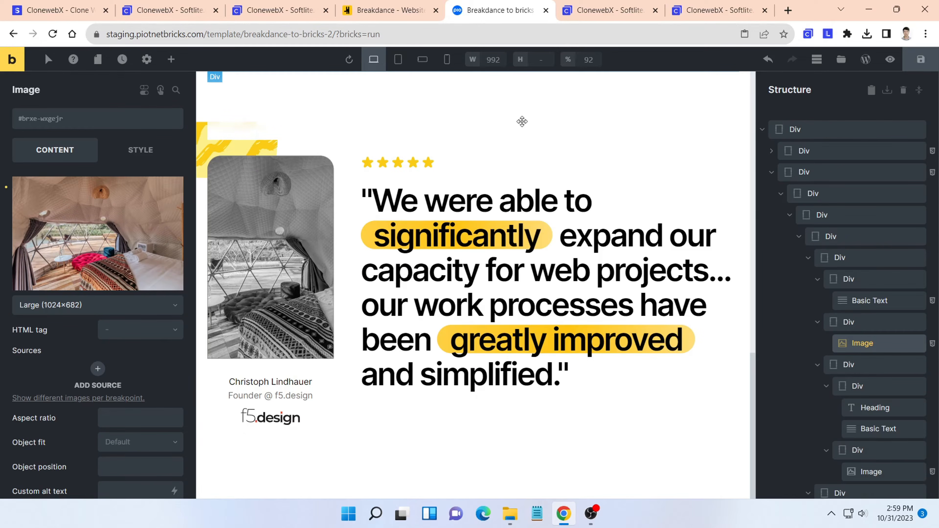
- In the ClonewebX project page, choose the "Empowering WordPress freelancers & agencies worldwide" section .bde-section-42379-198 as the selector and export it
click(606, 10)
scroll(524, 223, down, 15)
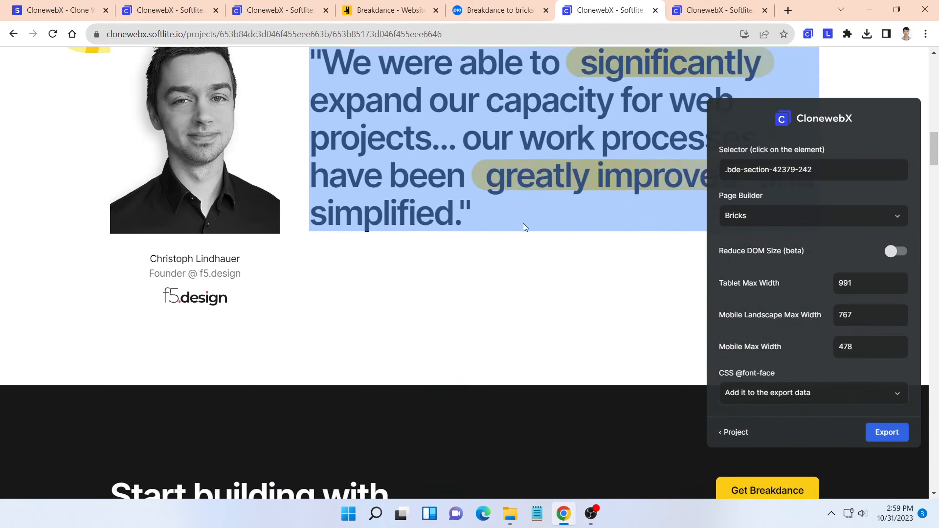
scroll(523, 226, up, 10)
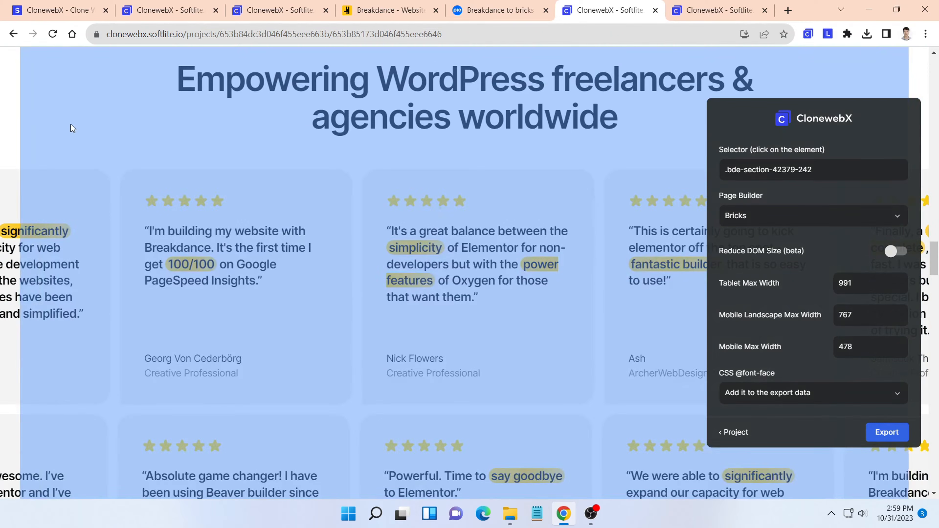
click(63, 124)
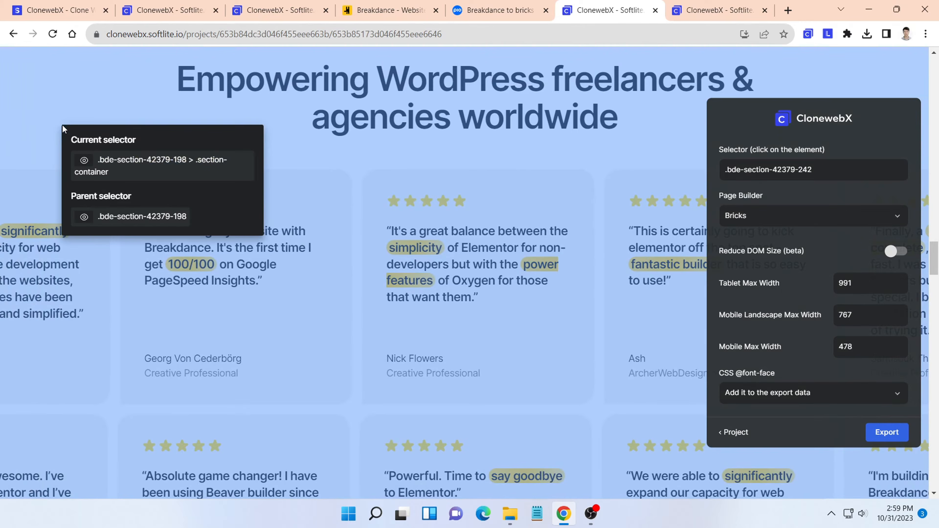
click(85, 217)
click(84, 218)
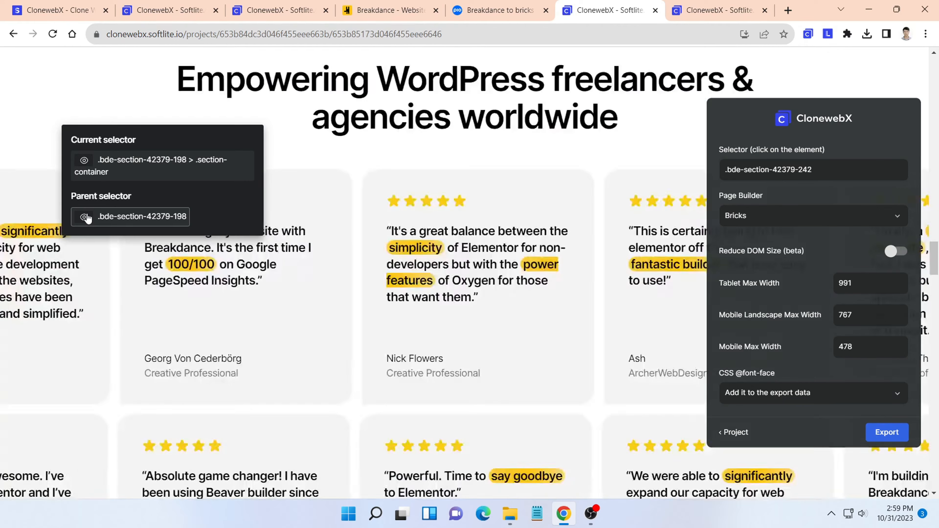
click(168, 220)
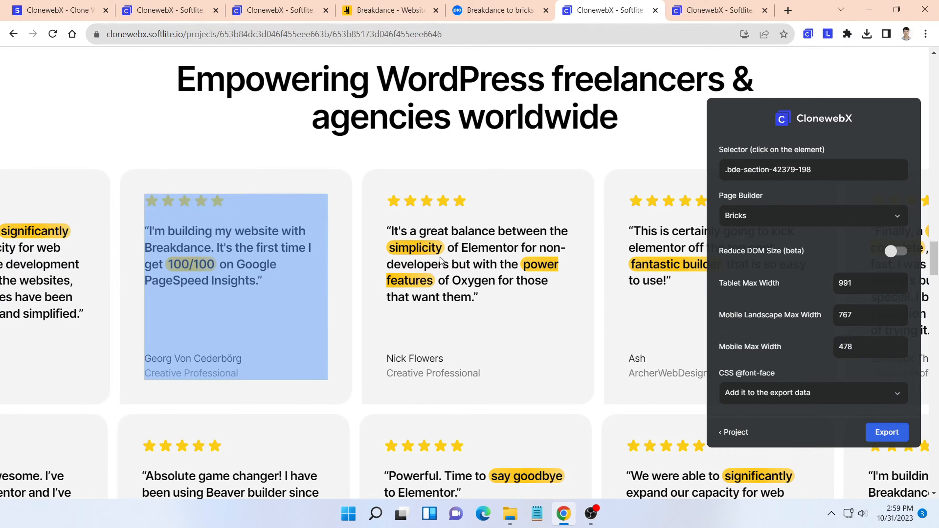
click(881, 432)
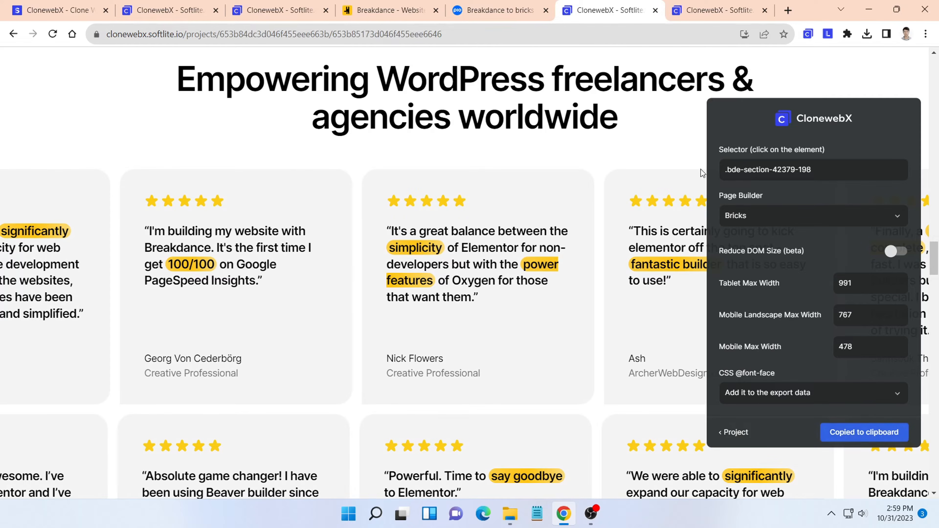
- Back in the Bricks template, paste the exported testimonial cards section into the top-level Div and inspect its quote and name elements
click(499, 5)
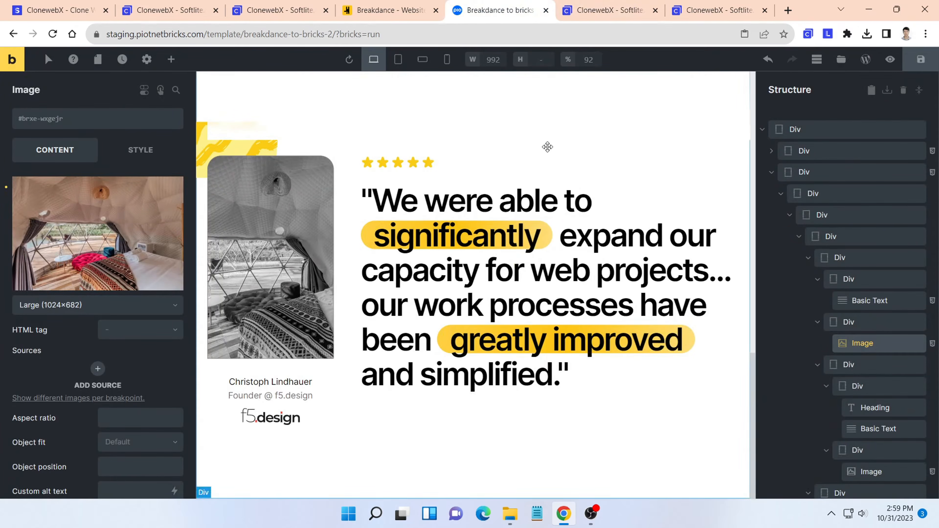
click(772, 173)
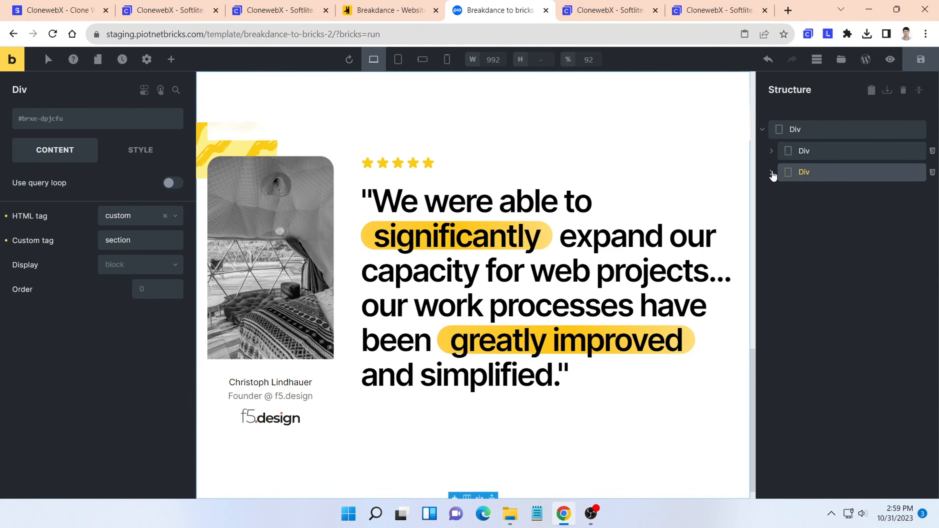
click(807, 129)
right_click(807, 132)
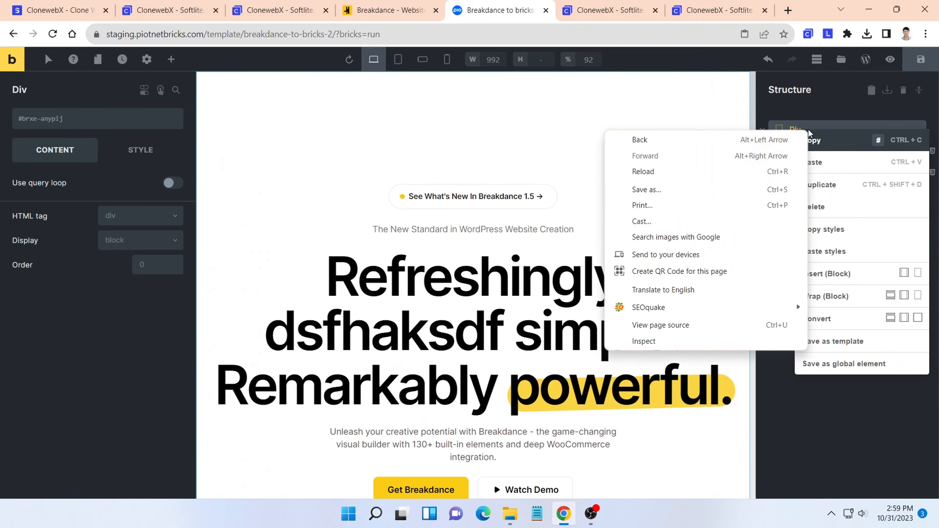
click(828, 177)
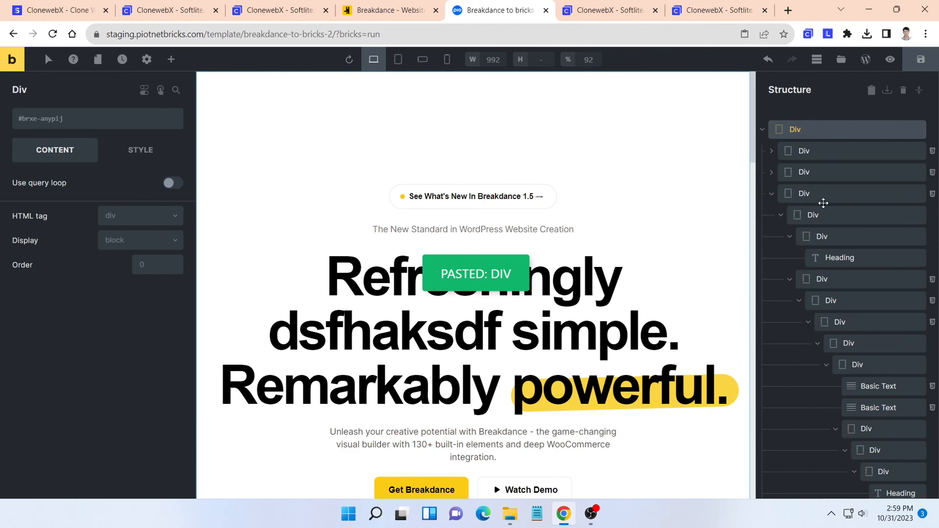
scroll(668, 206, down, 4)
scroll(667, 206, down, 3)
scroll(662, 204, up, 3)
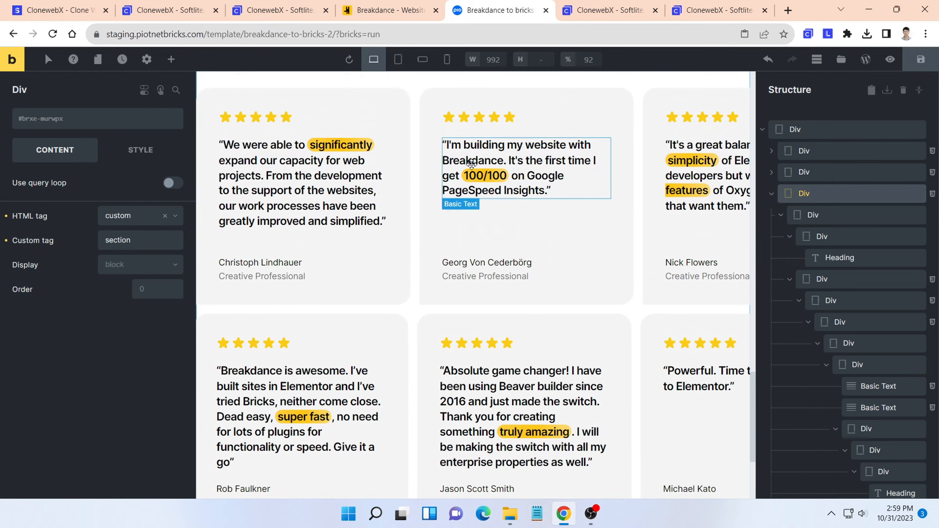
click(671, 174)
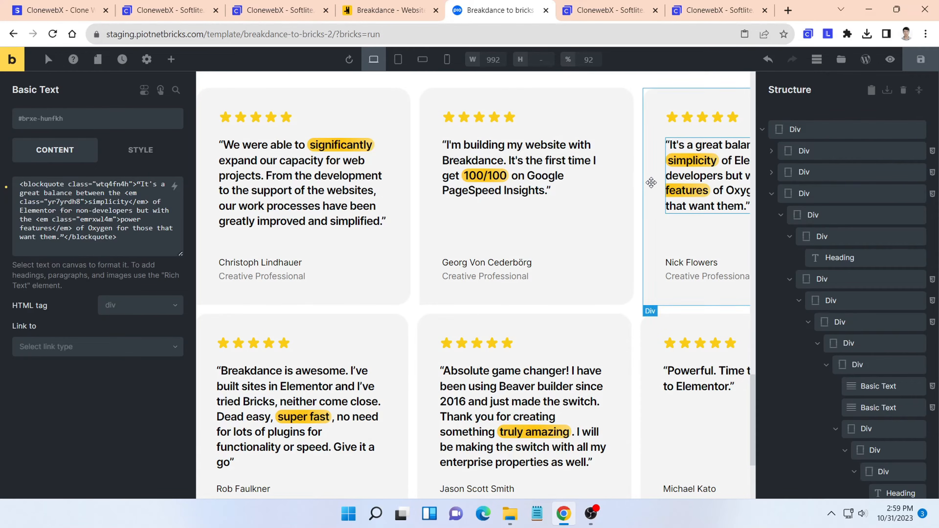
click(488, 263)
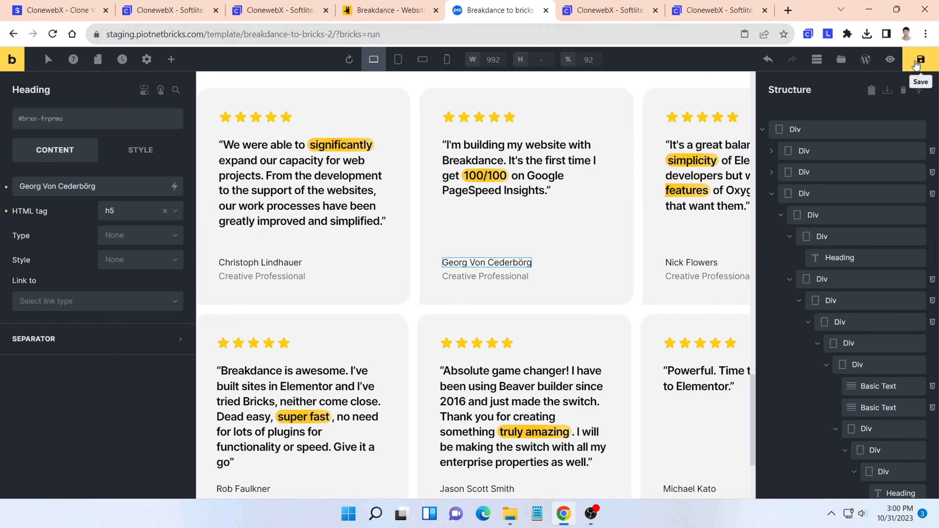
- Save the Bricks template and check its layout at the tablet portrait, mobile landscape and mobile portrait breakpoints
click(916, 63)
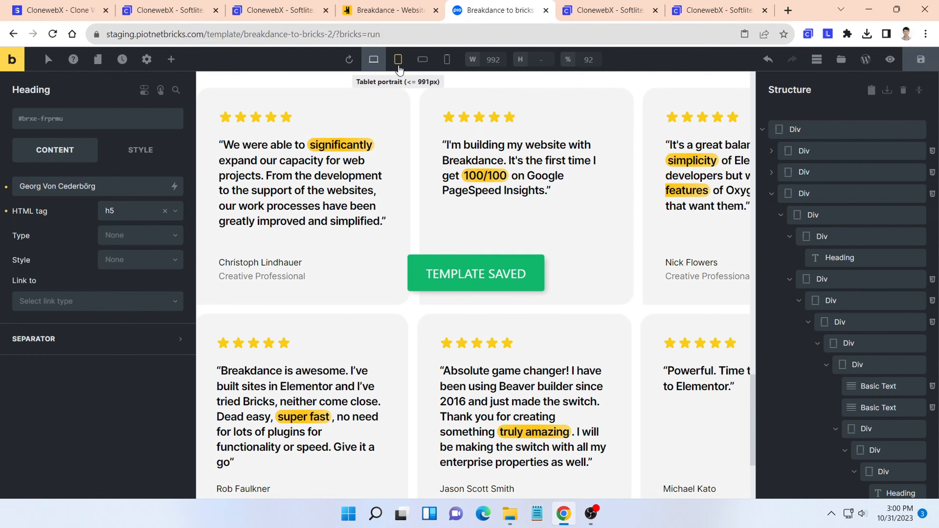
click(398, 67)
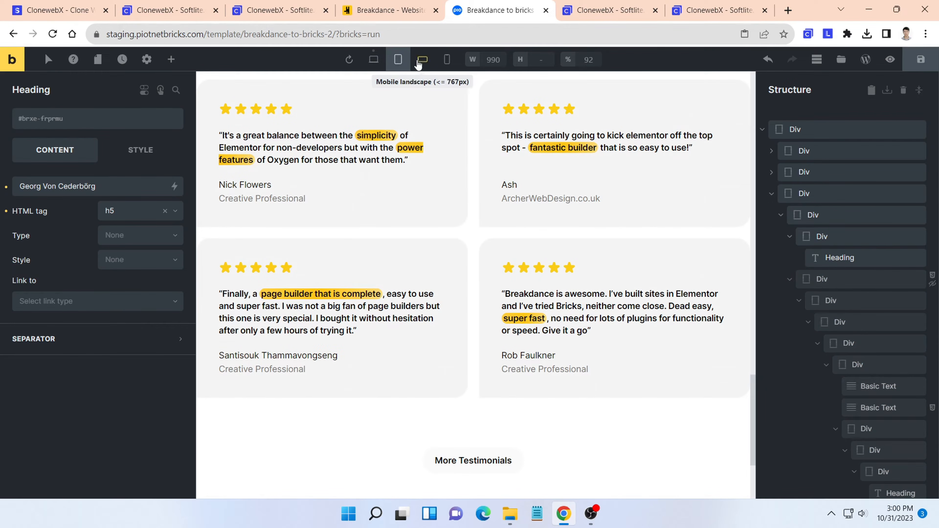
click(422, 61)
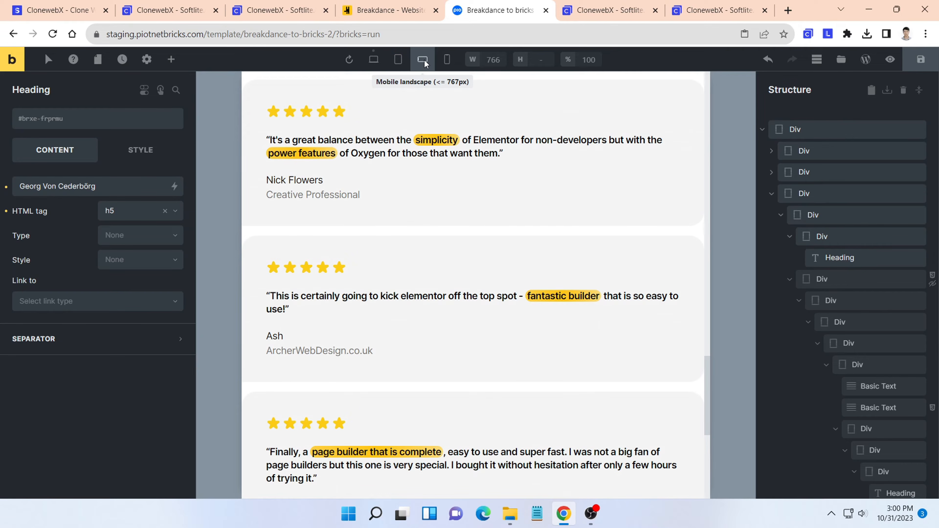
click(447, 60)
scroll(501, 168, down, 5)
scroll(500, 168, down, 5)
scroll(501, 168, up, 15)
scroll(501, 168, up, 15)
scroll(501, 168, up, 6)
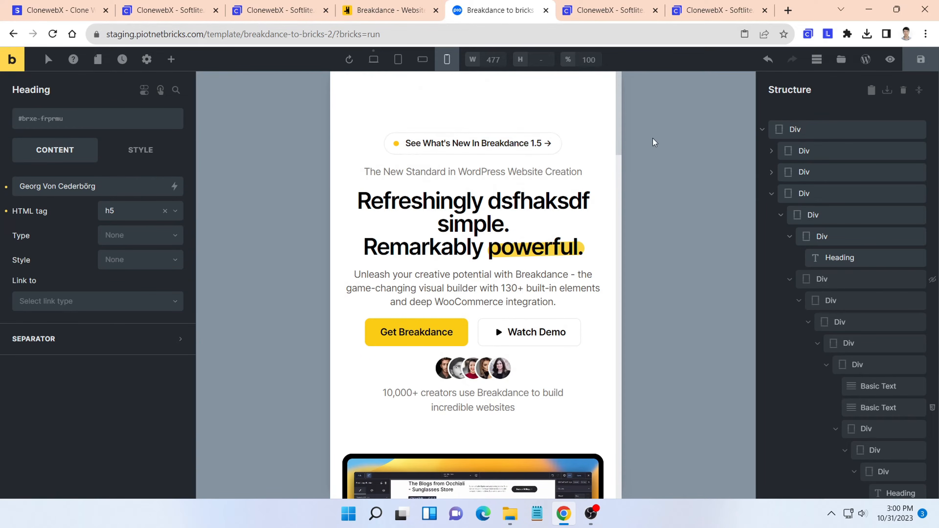
- Preview the template on the front end in its own tab and look through the page down to the testimonial cards
click(896, 63)
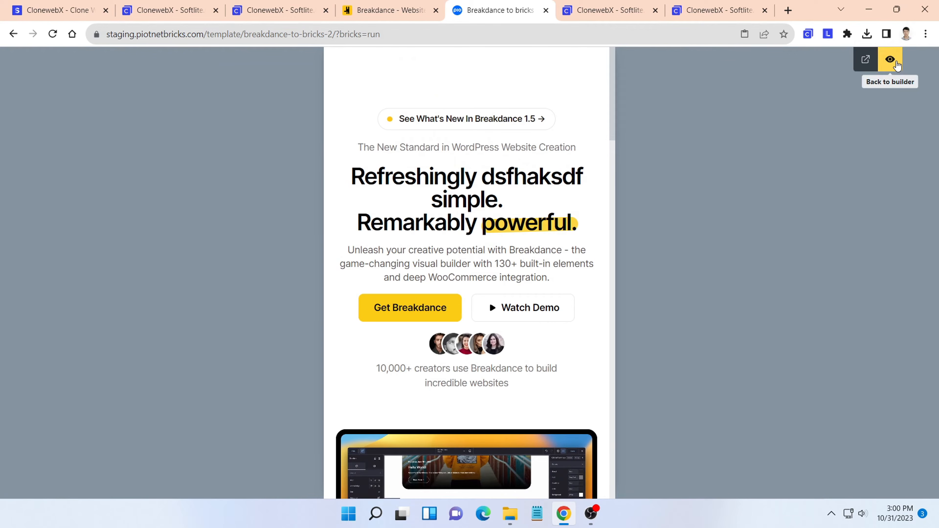
click(866, 60)
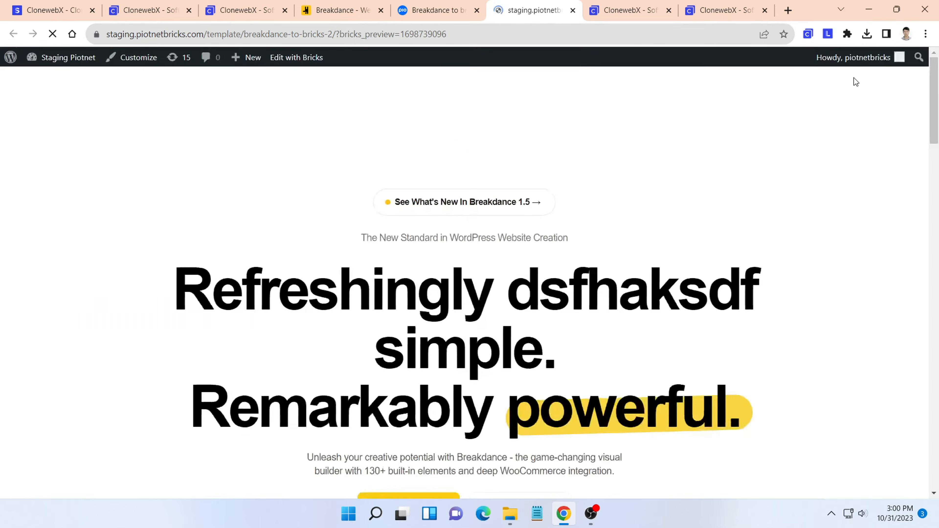
scroll(834, 101, down, 10)
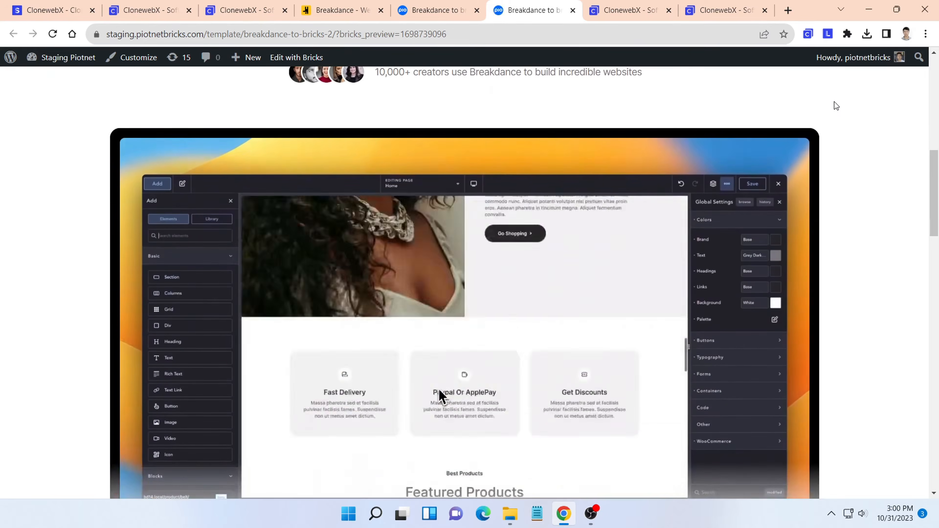
scroll(834, 101, down, 15)
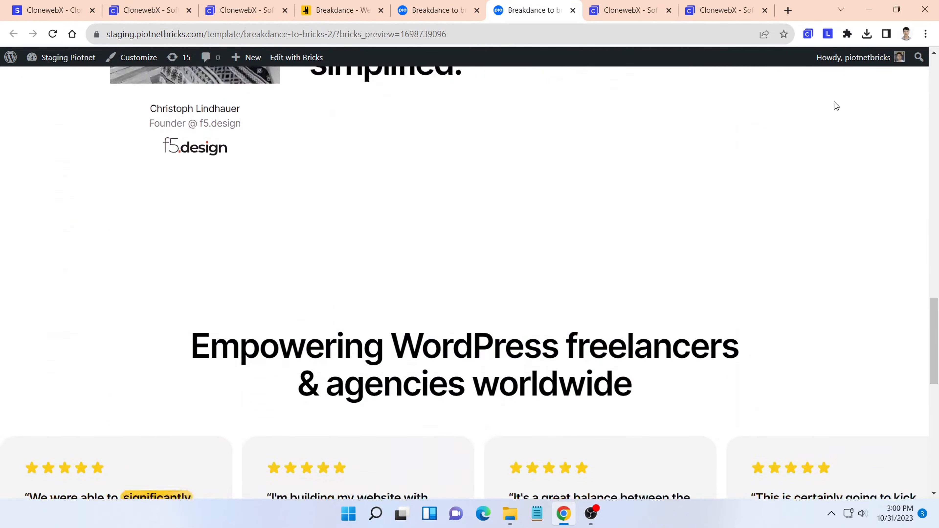
scroll(838, 106, down, 3)
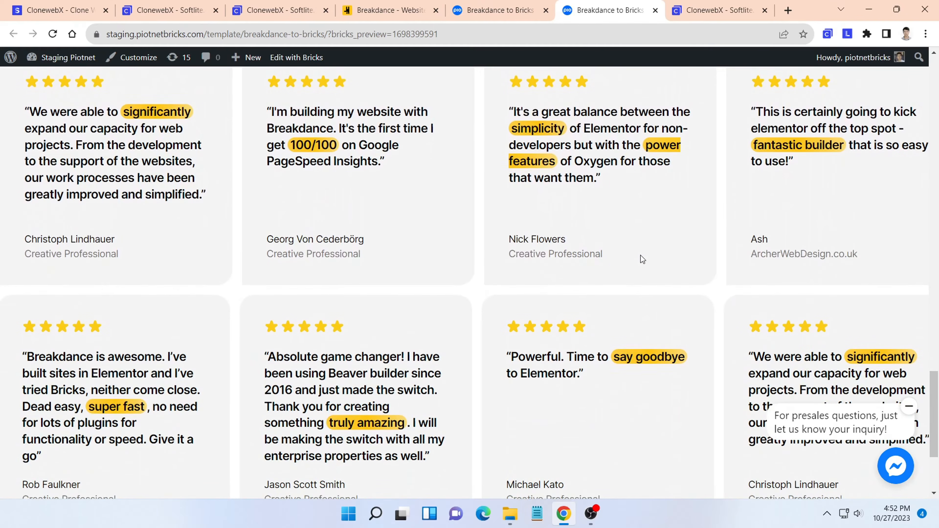
- Examine how the testimonial cards move on the original breakdance.com page, and return to the template preview
click(405, 11)
scroll(528, 217, up, 6)
scroll(528, 226, down, 5)
scroll(528, 226, down, 3)
scroll(528, 229, up, 5)
scroll(528, 229, down, 3)
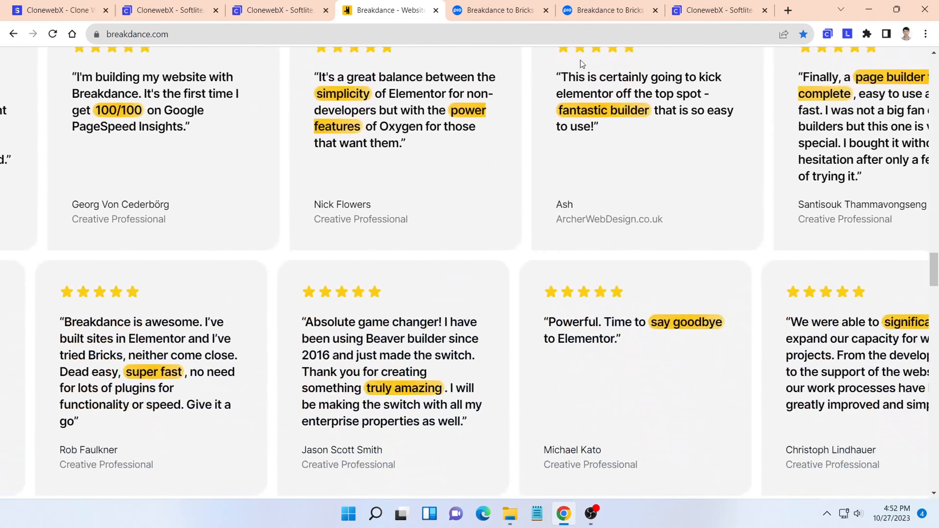
click(605, 15)
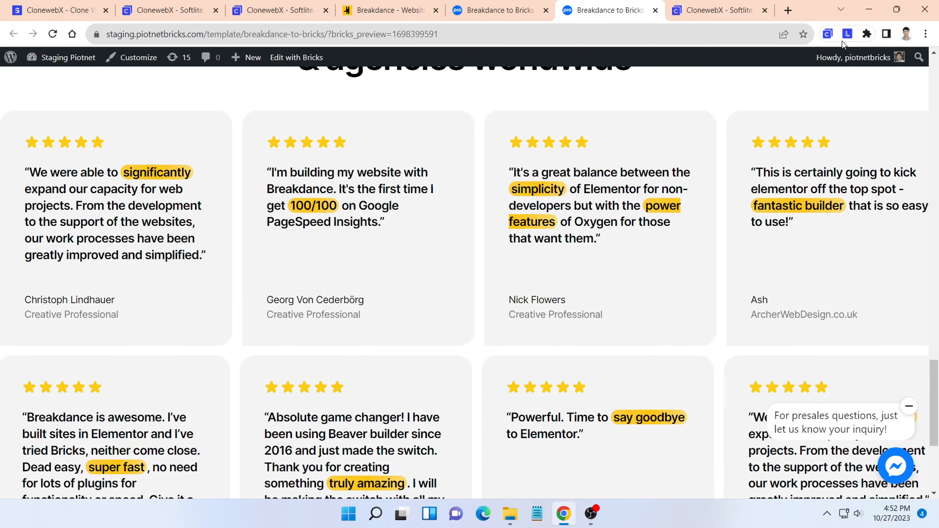
- Log in to Litemove through its browser extension and start a new project named "breakdance to bricks"
click(846, 34)
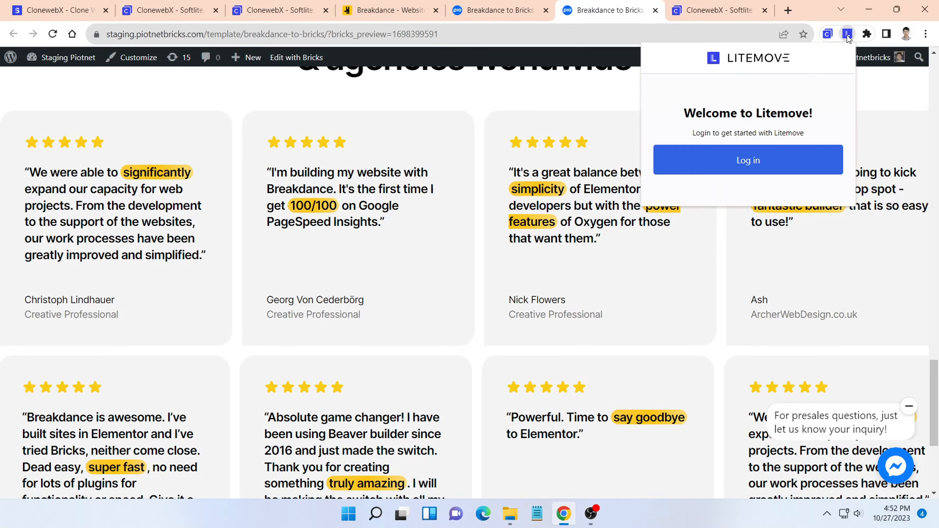
click(765, 173)
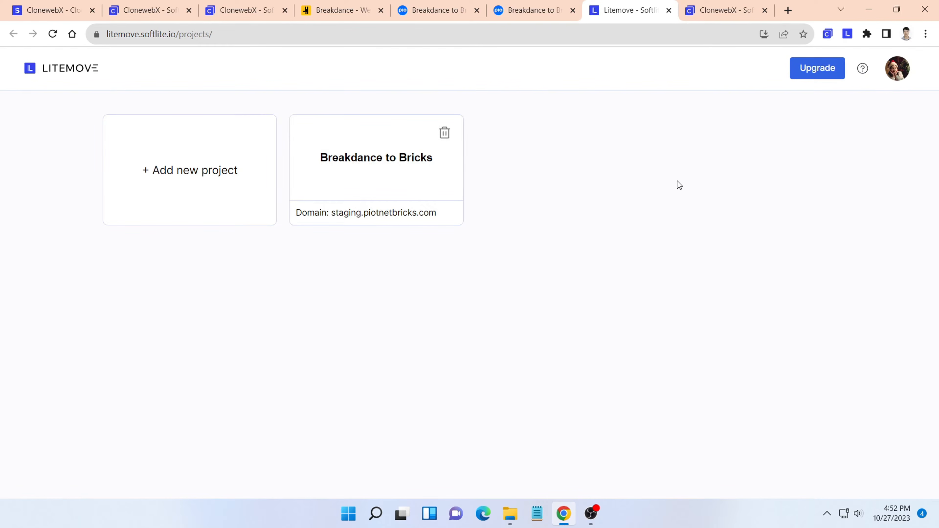
click(187, 172)
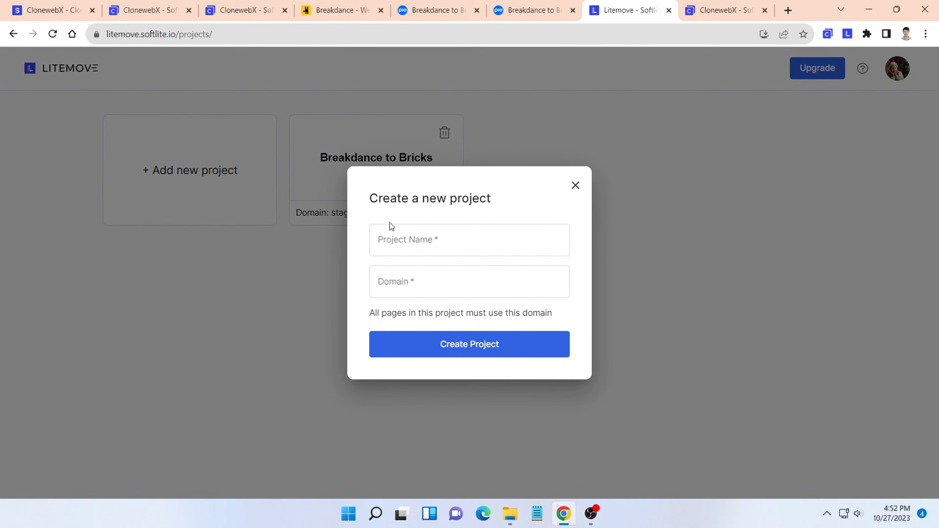
click(409, 237)
text(brea)
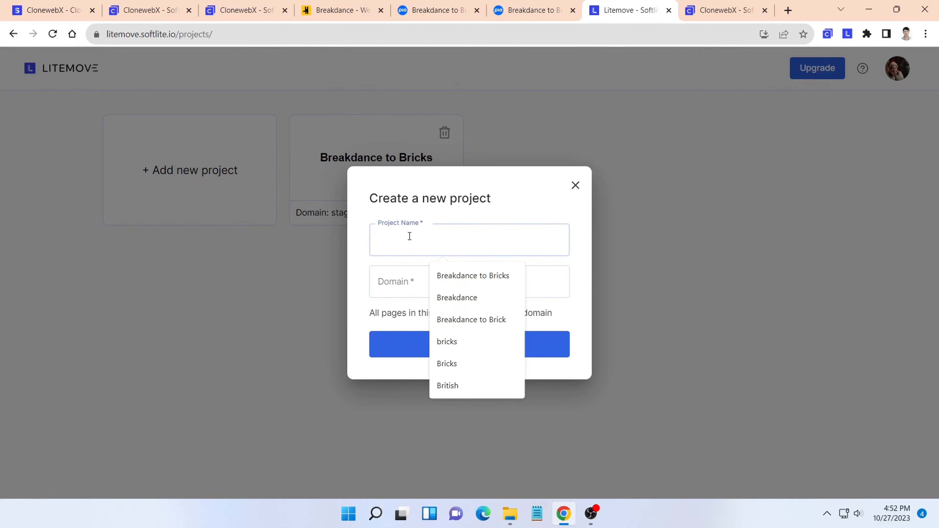
text(kdance)
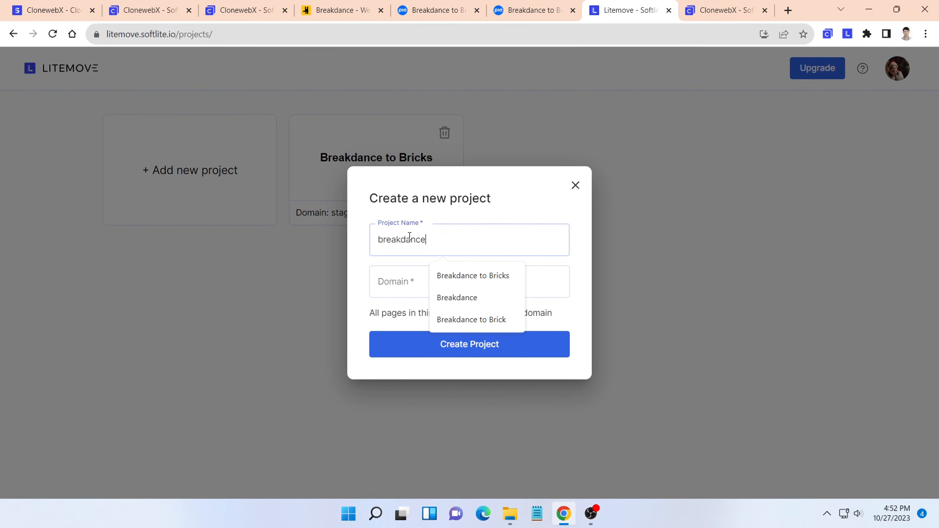
text( to bricks)
click(399, 281)
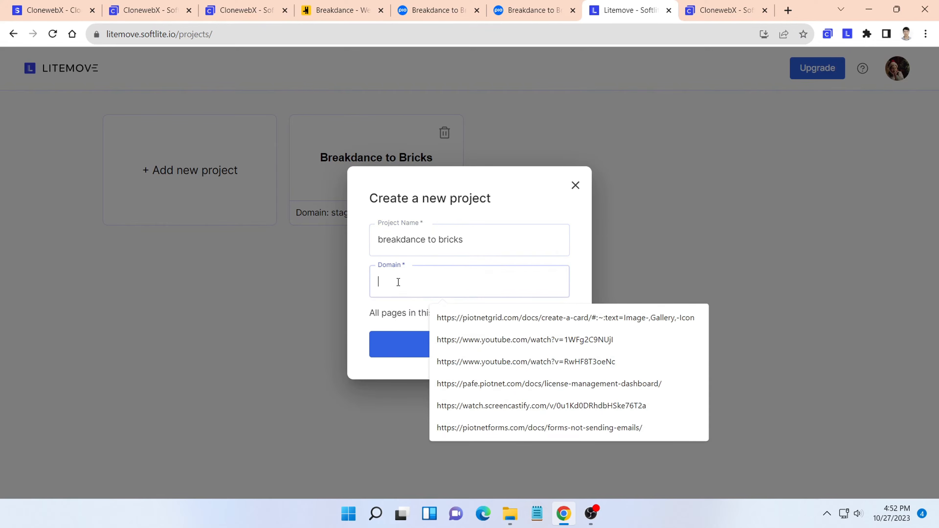
click(532, 10)
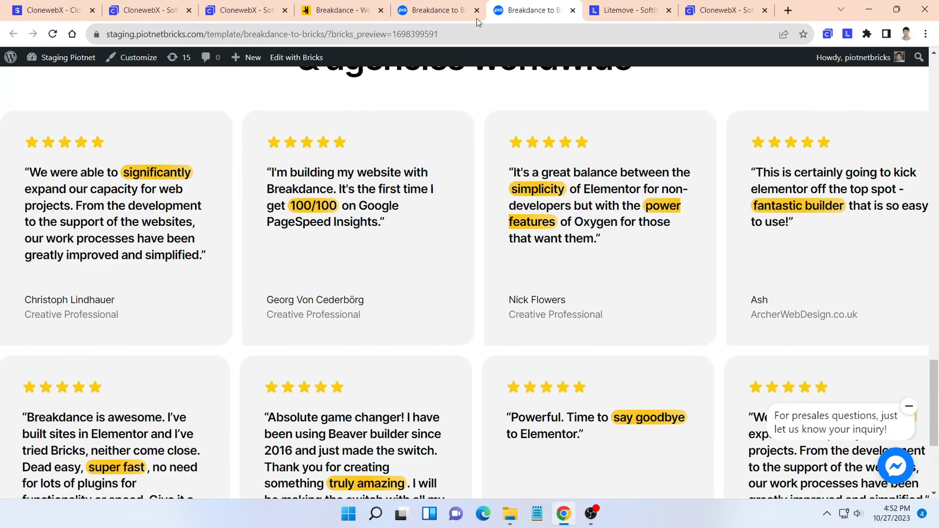
click(208, 33)
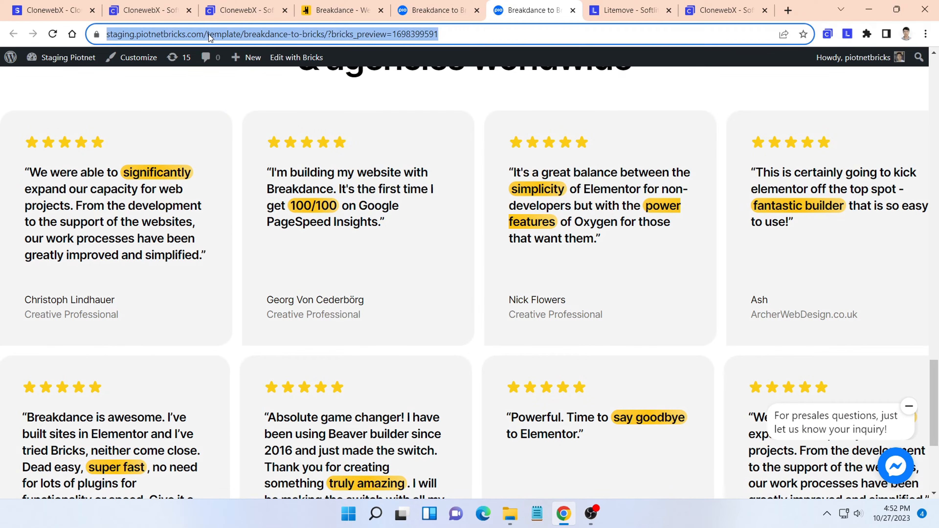
click(208, 34)
drag(227, 34, 106, 36)
key(ctrl+c)
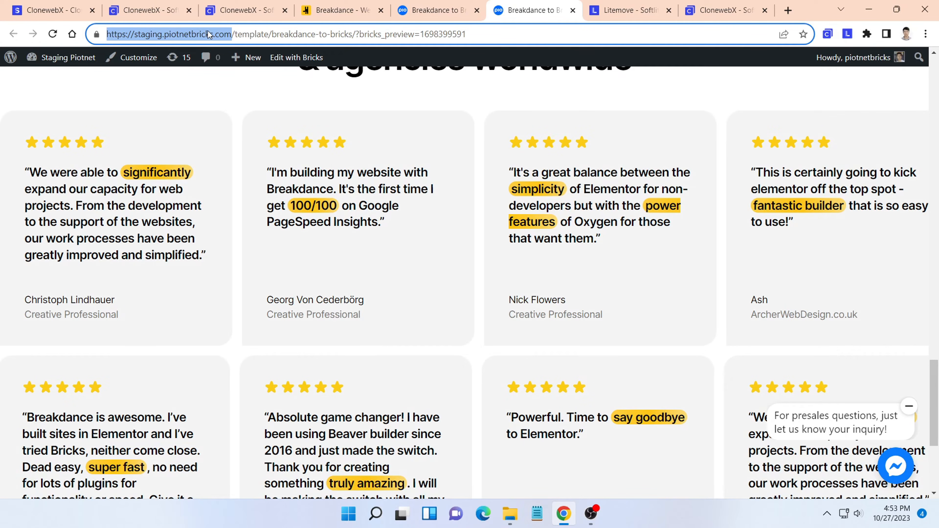
click(620, 11)
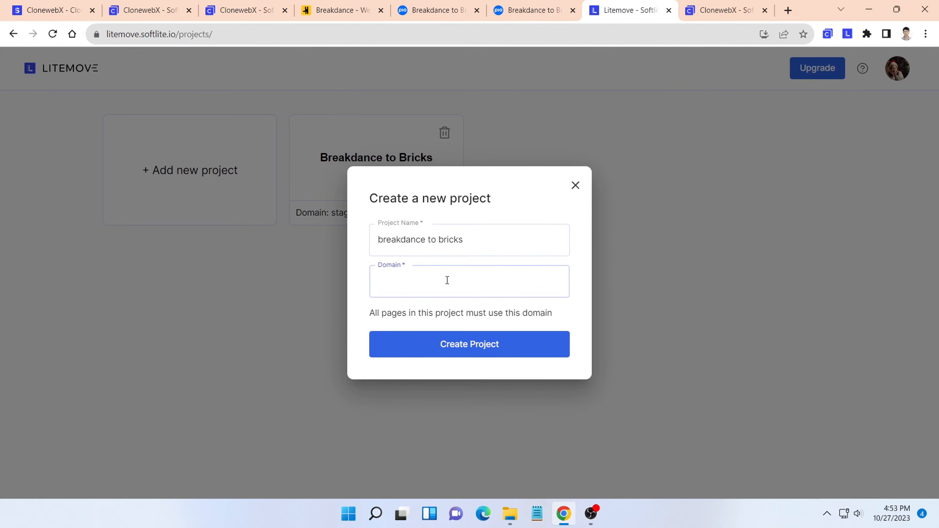
key(ctrl+v)
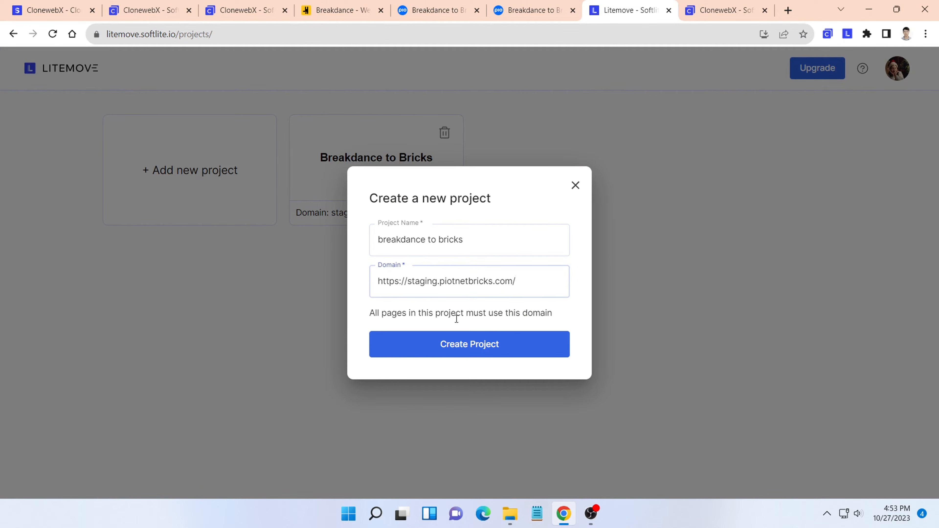
click(465, 345)
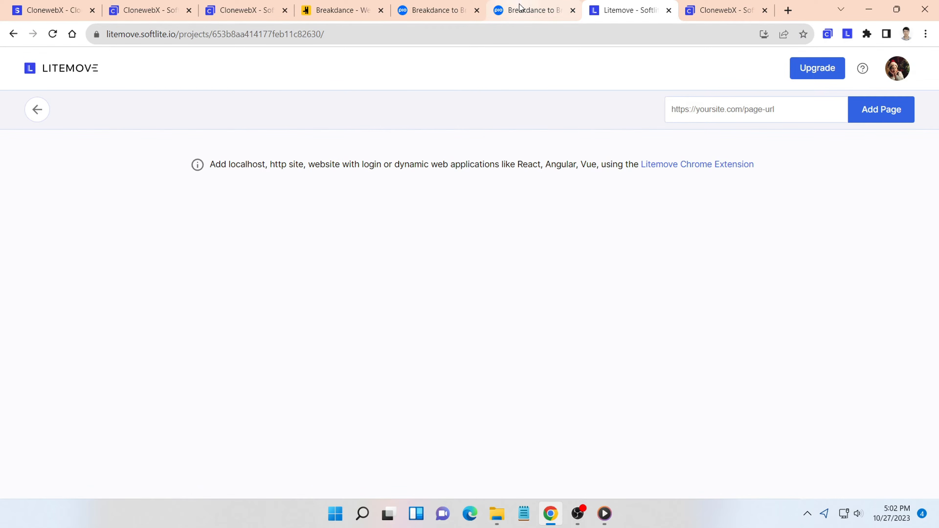
- Back on the template preview page, remove the bricks_preview parameter from the address and load the published page
click(520, 11)
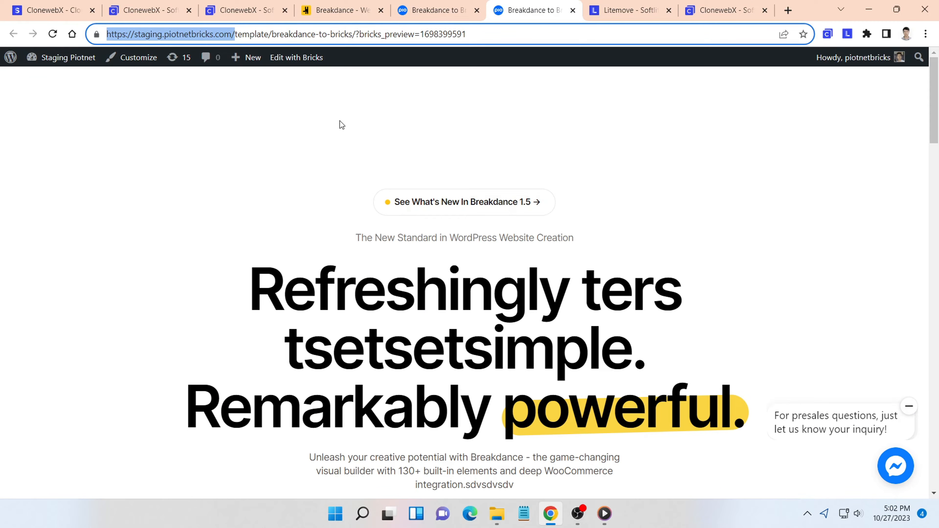
scroll(340, 115, down, 5)
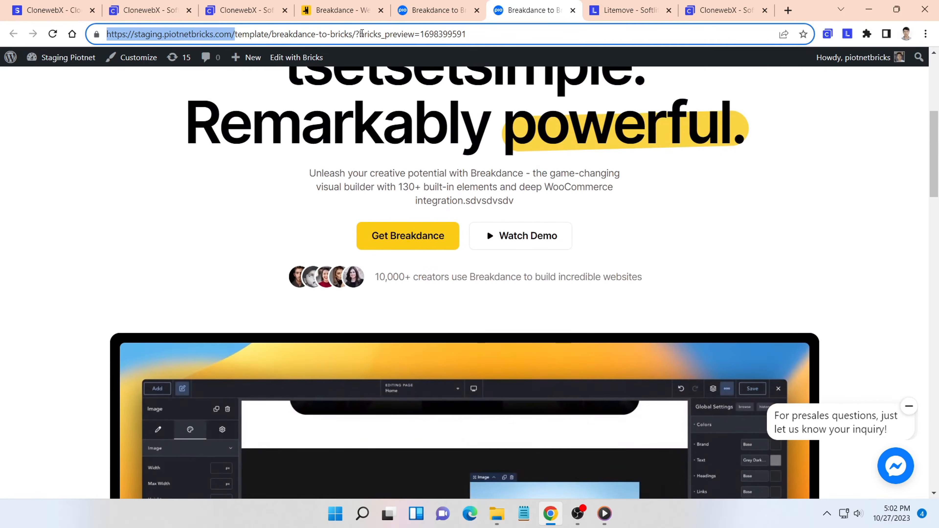
drag(357, 35, 509, 34)
key(BackSpace)
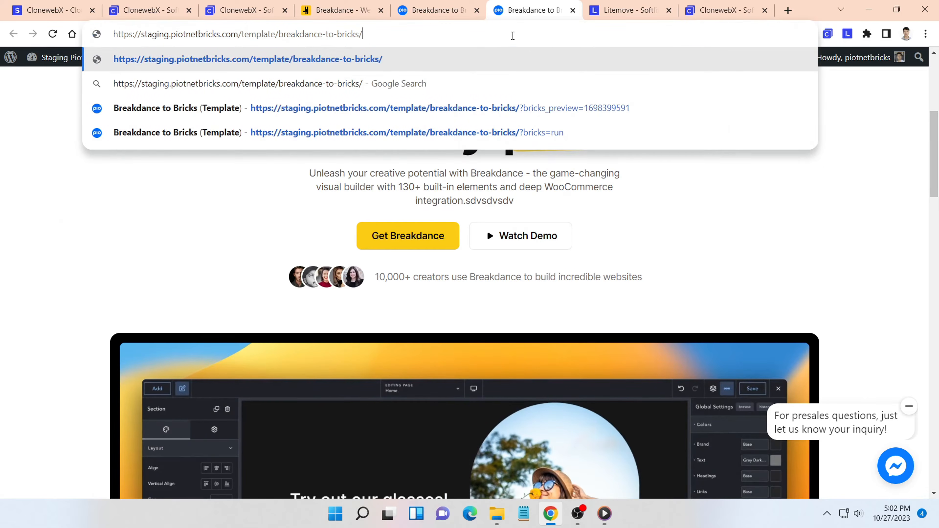
key(Return)
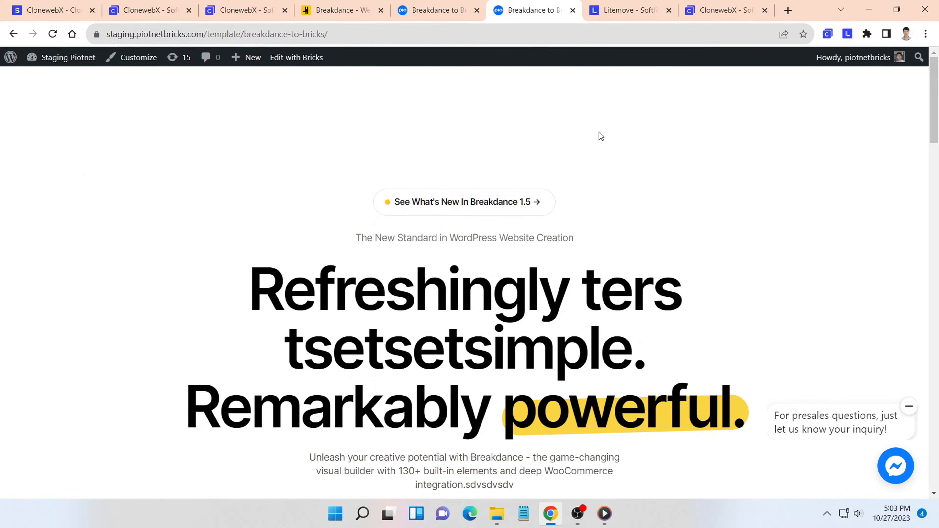
- Add the page to the "breakdance to bricks" project with the Litemove extension
click(847, 36)
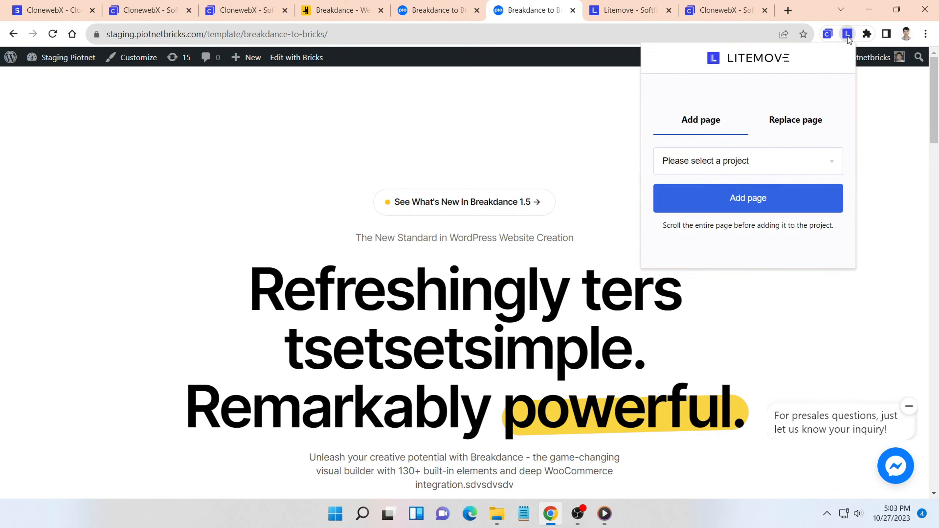
click(795, 166)
click(754, 202)
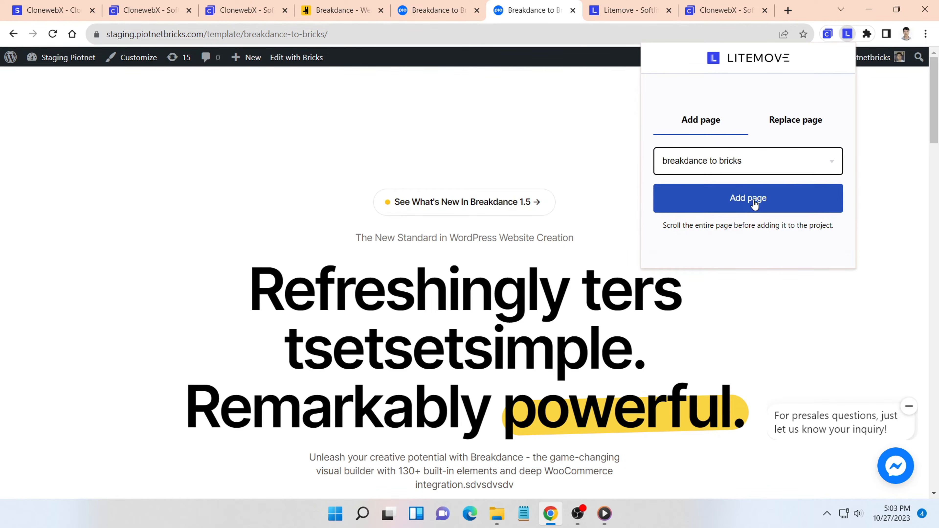
click(754, 204)
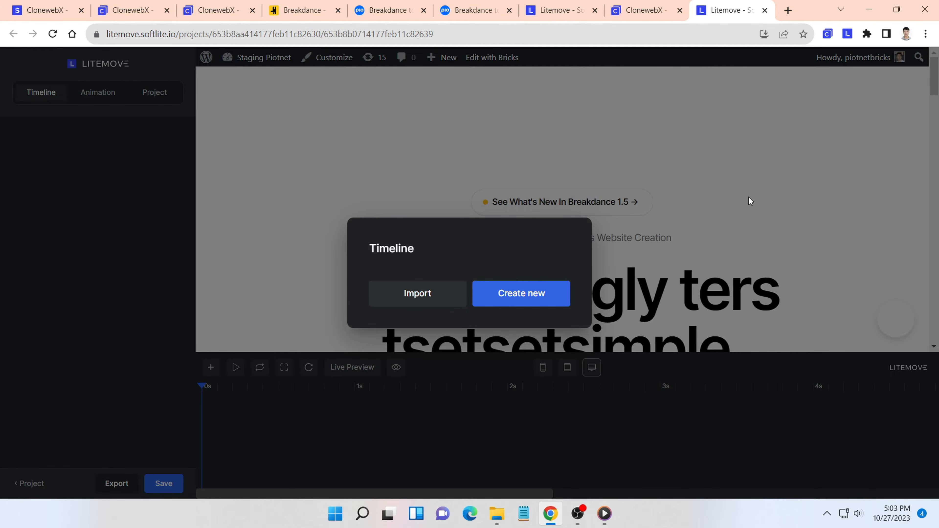
- Create a new timeline in the Litemove editor and bring the testimonial cards into view on the page
click(540, 285)
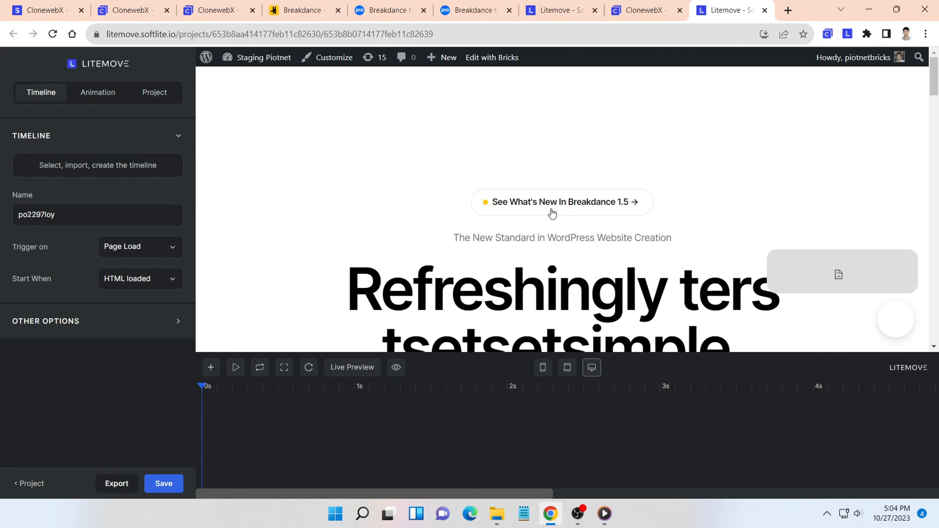
scroll(552, 215, down, 6)
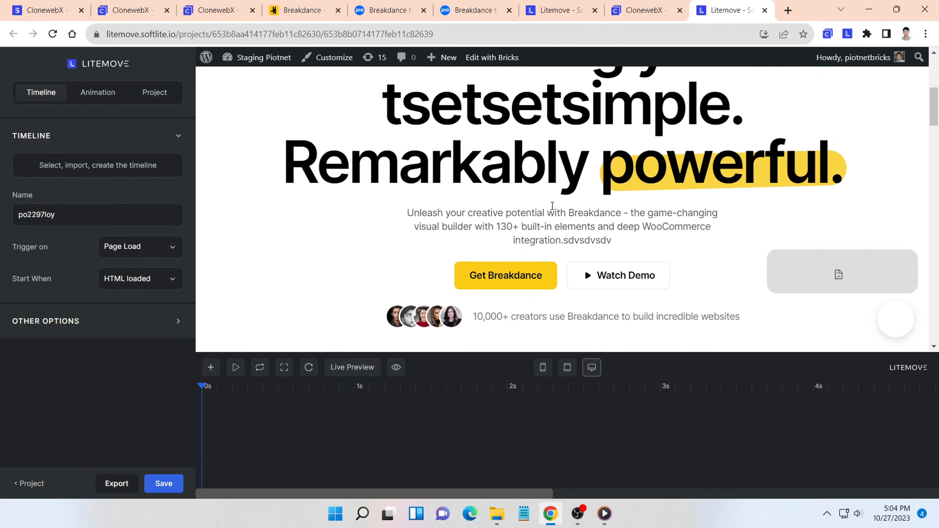
scroll(552, 205, down, 10)
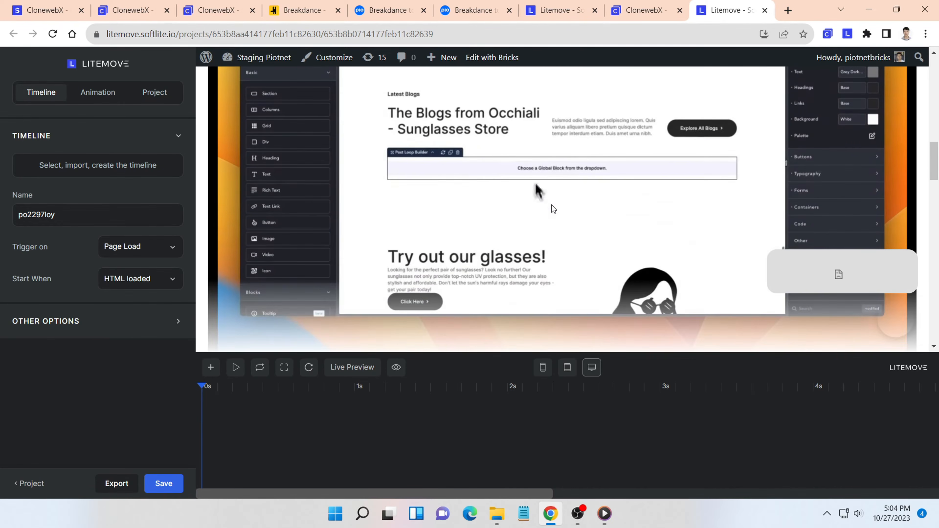
scroll(553, 209, down, 10)
scroll(552, 204, down, 10)
scroll(552, 205, up, 8)
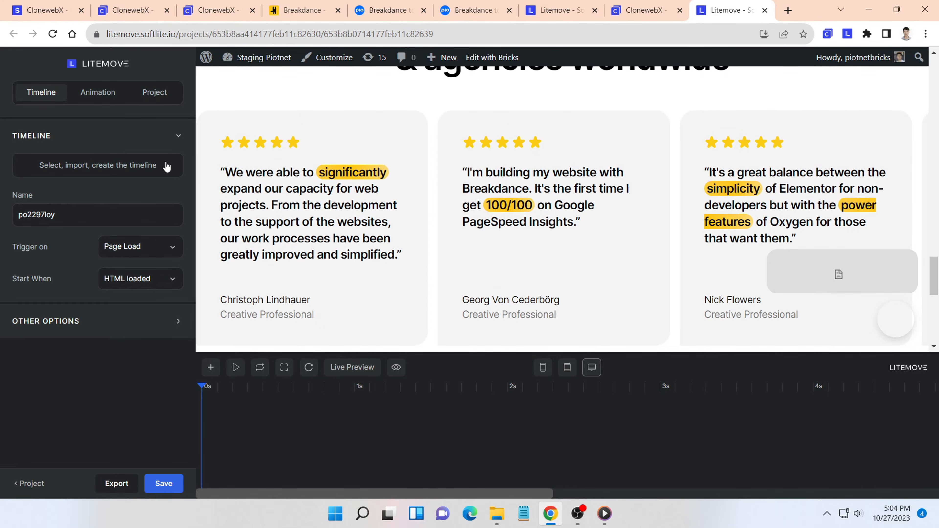
- Set the timeline to trigger on Scroll
click(77, 214)
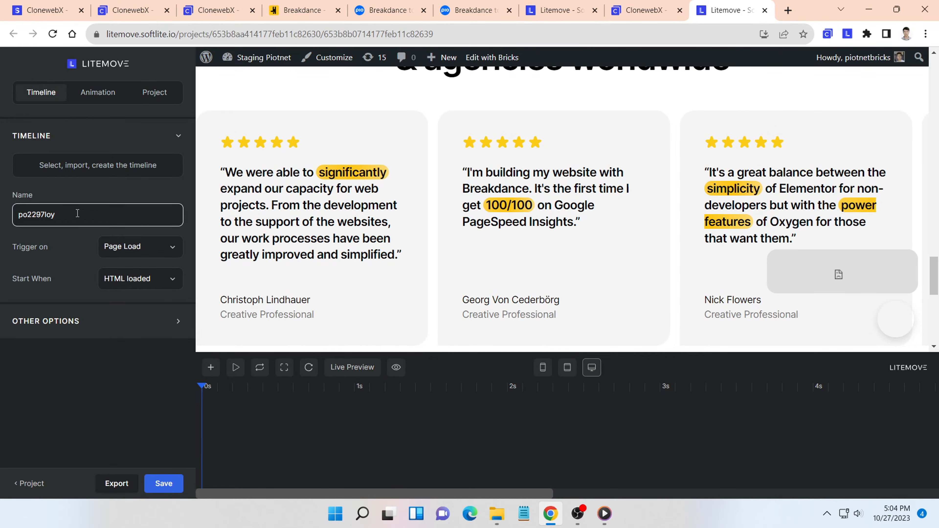
click(171, 253)
click(150, 294)
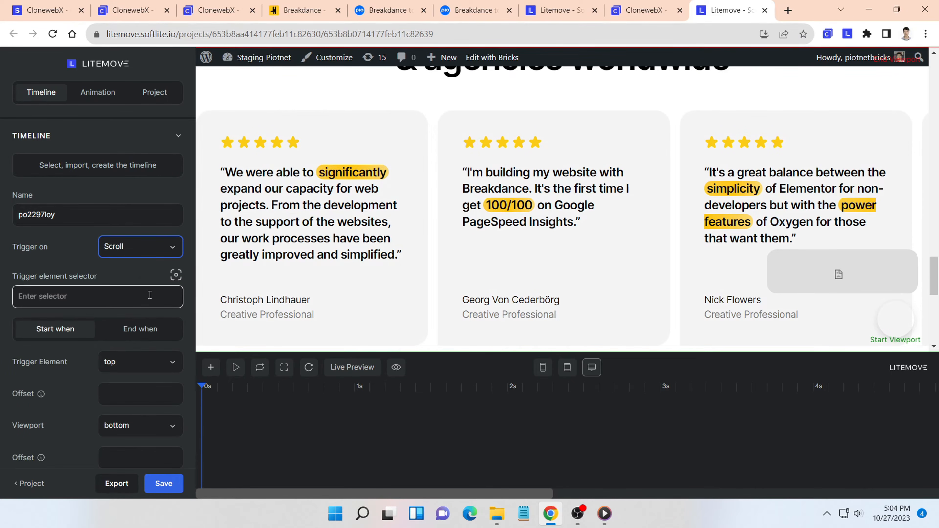
- Inspect the first testimonial card in the browser's developer tools, dismiss the What's New pane and reduce the tools' height
scroll(150, 288, down, 2)
scroll(321, 269, down, 3)
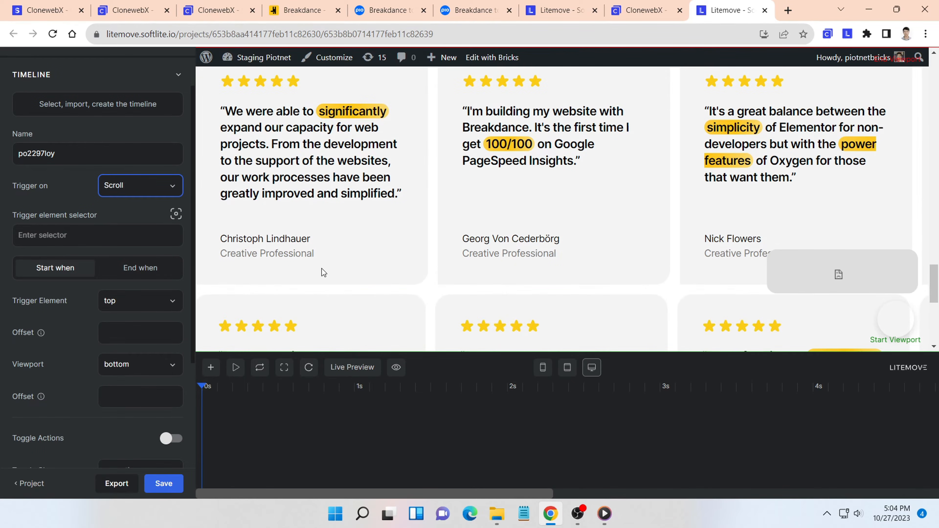
scroll(321, 269, up, 4)
scroll(367, 288, down, 1)
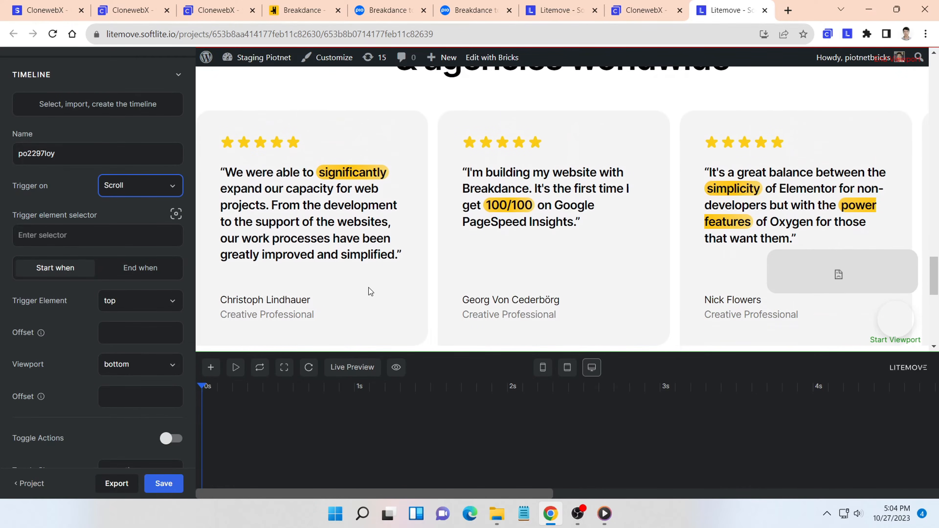
right_click(369, 288)
click(394, 283)
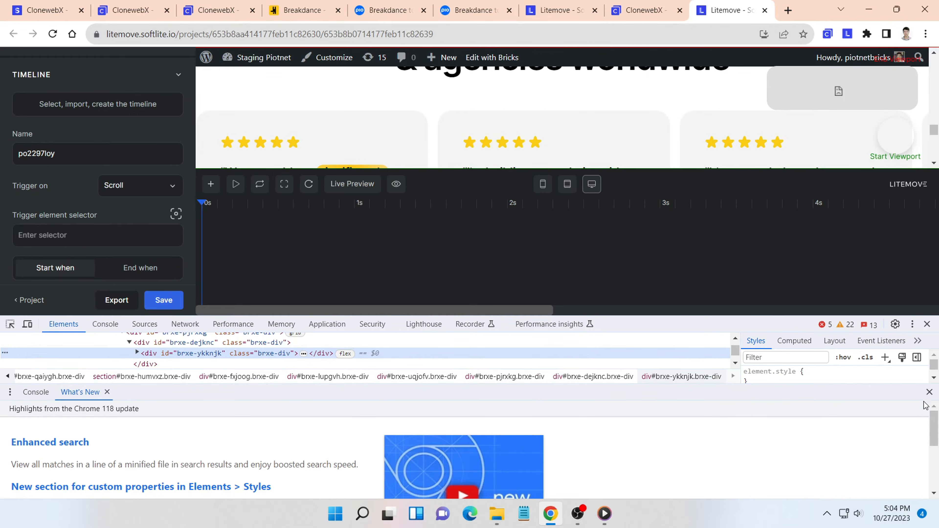
click(930, 392)
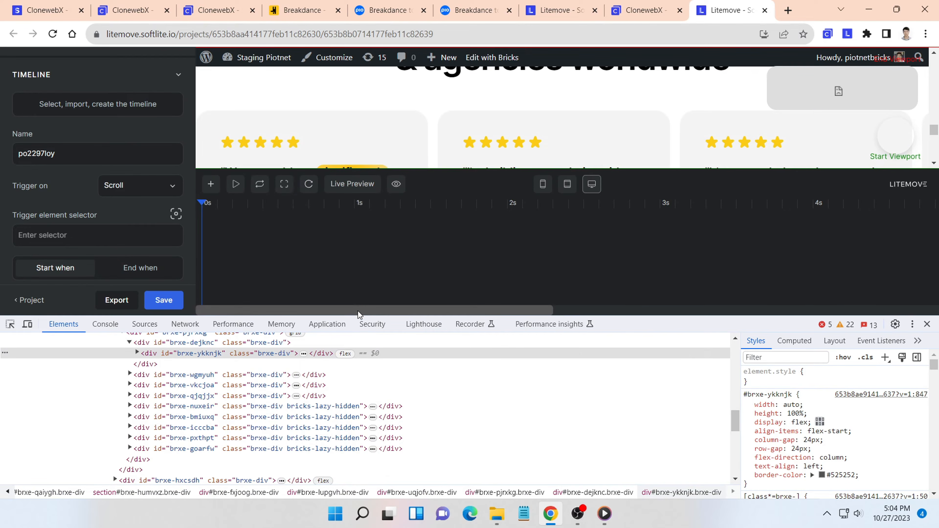
drag(360, 315, 360, 374)
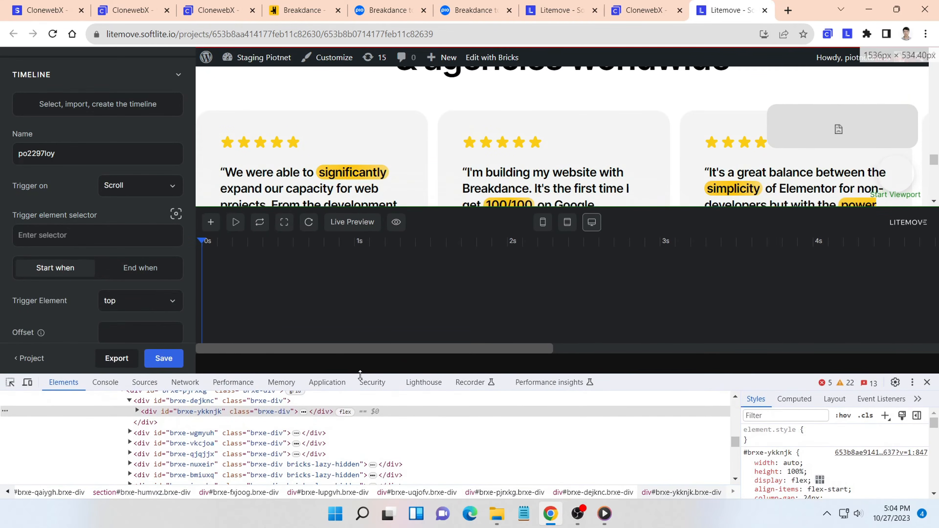
- Examine how the testimonial heading and cards move past the Start Viewport marker on the page
click(147, 242)
scroll(124, 239, down, 1)
scroll(123, 231, up, 1)
scroll(119, 222, down, 1)
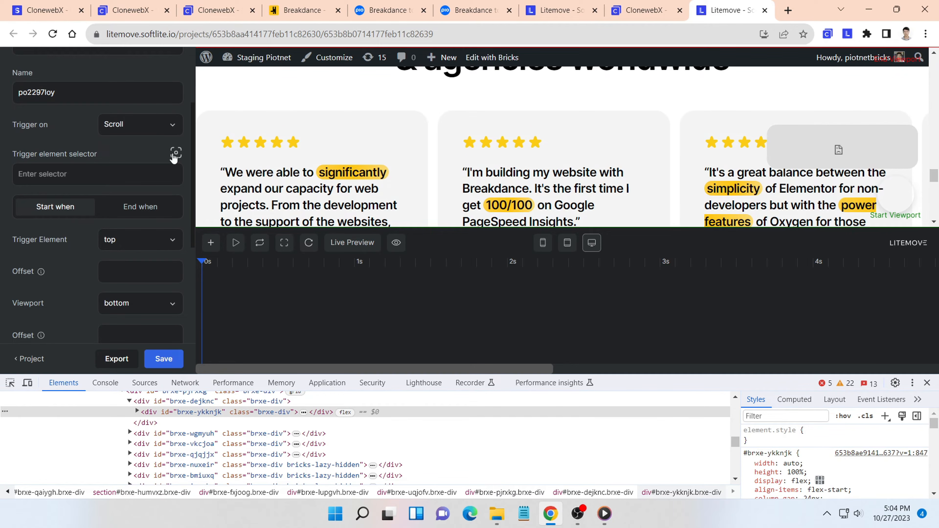
scroll(386, 150, up, 3)
scroll(386, 150, down, 2)
scroll(386, 150, up, 2)
scroll(339, 165, down, 2)
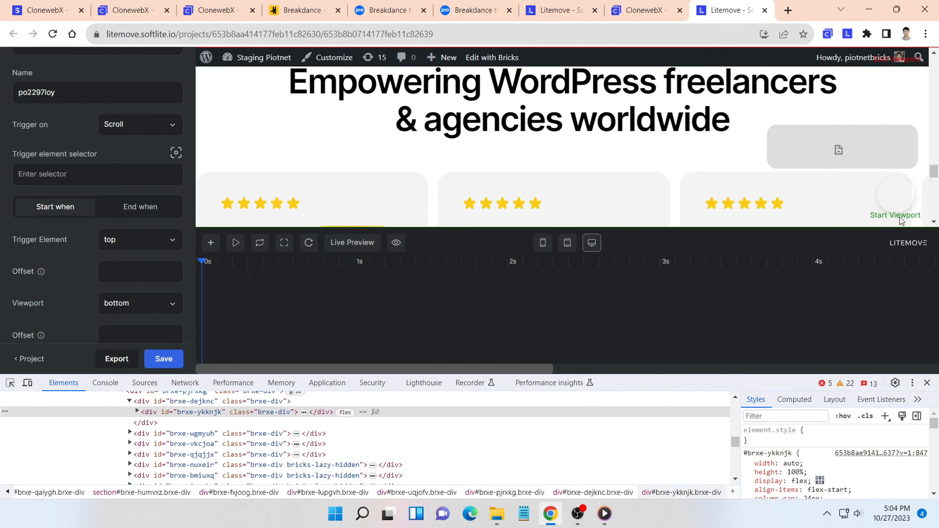
scroll(335, 187, up, 2)
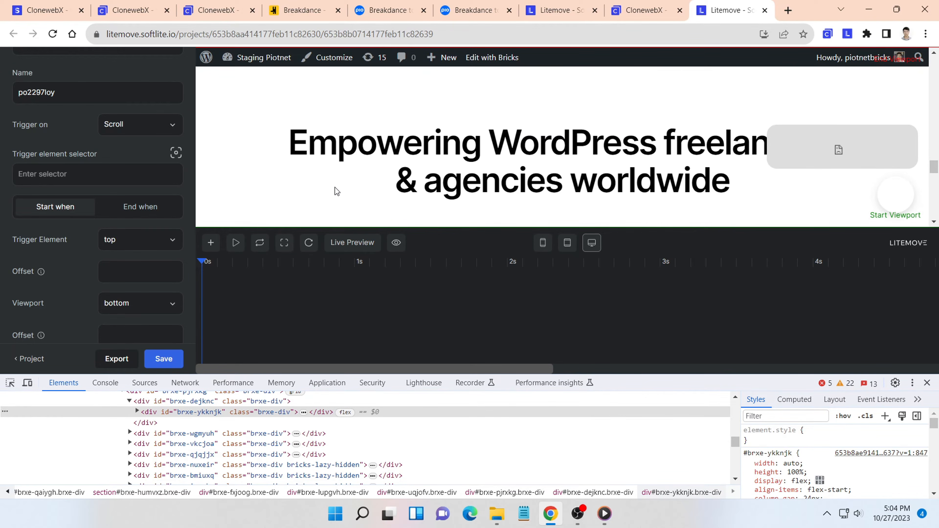
scroll(334, 187, down, 2)
- Pick the first testimonial row on the page as the scroll trigger element, using the selector #brxe-pjrxkg, and keep its trigger edge at top
click(109, 176)
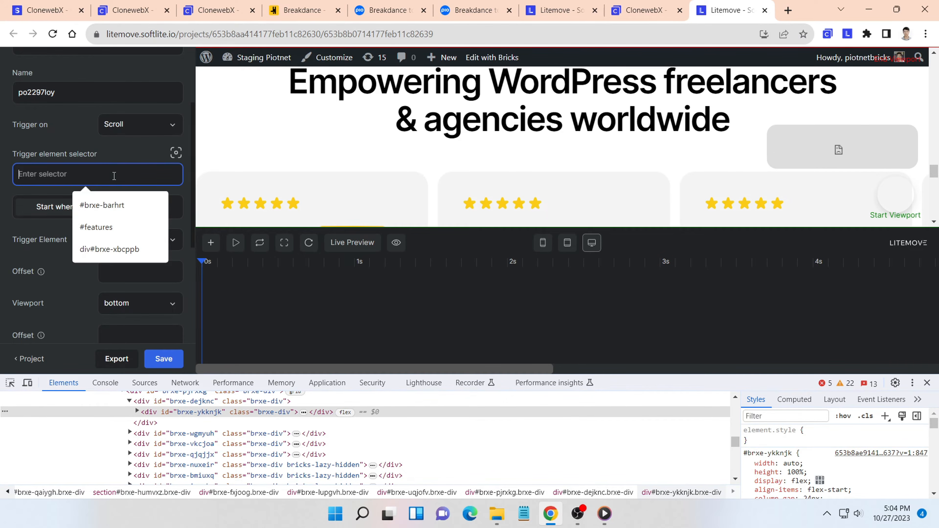
click(176, 153)
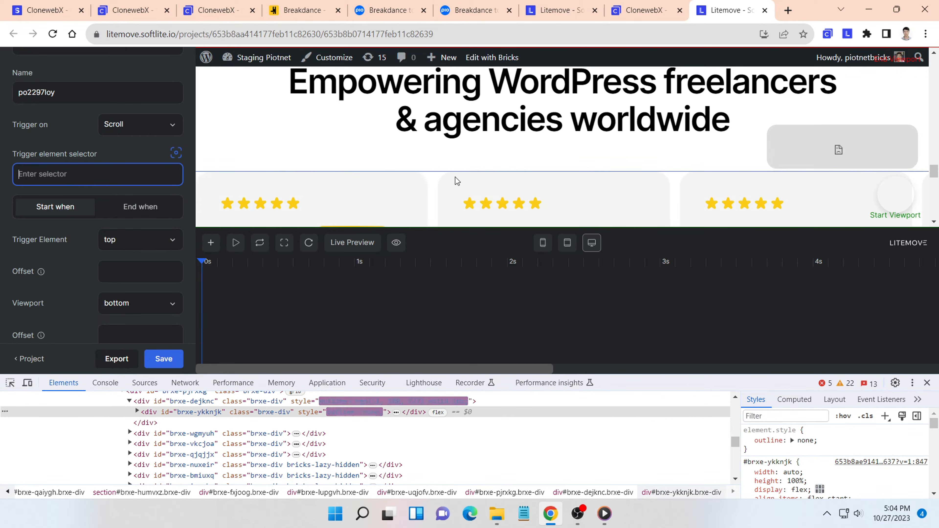
click(435, 172)
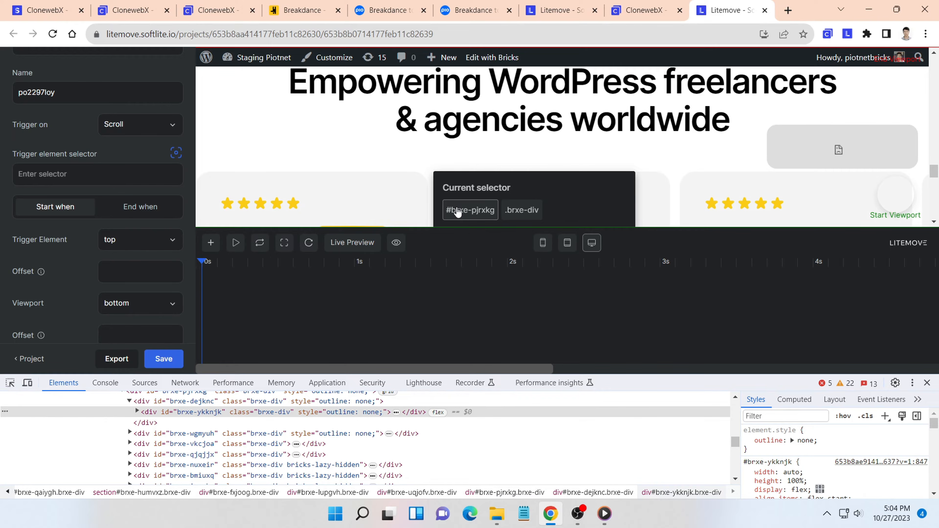
click(457, 210)
scroll(85, 167, down, 2)
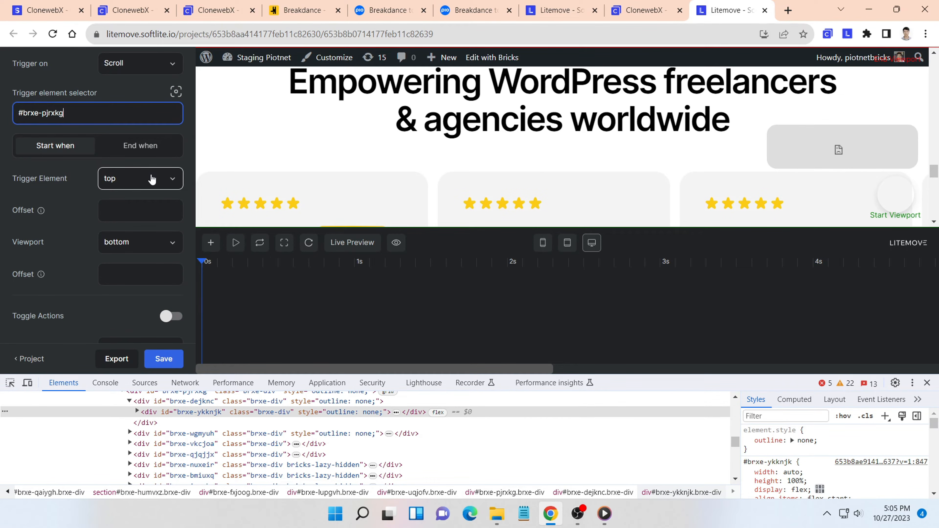
click(155, 179)
click(154, 179)
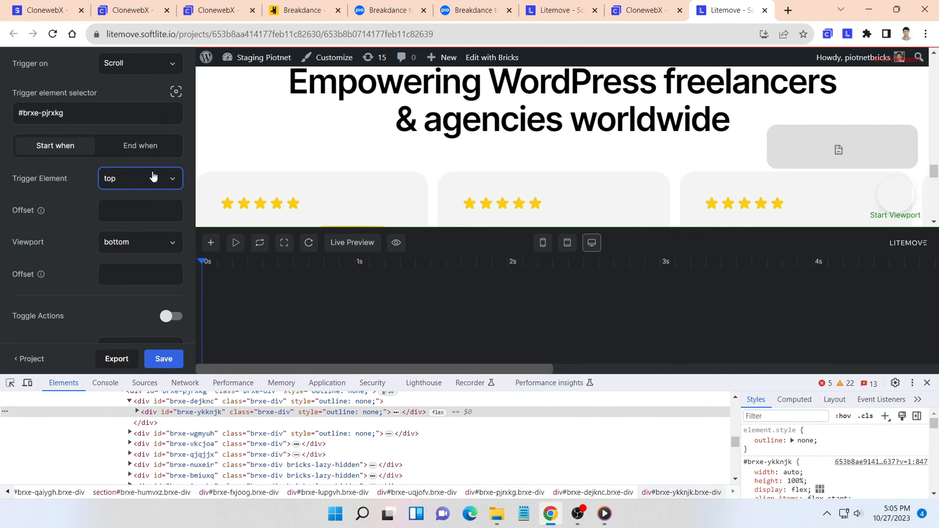
- Add an animation targeting the first testimonial row, #brxe-pjrxkg, and extend its duration to 0.8 s
scroll(154, 177, up, 2)
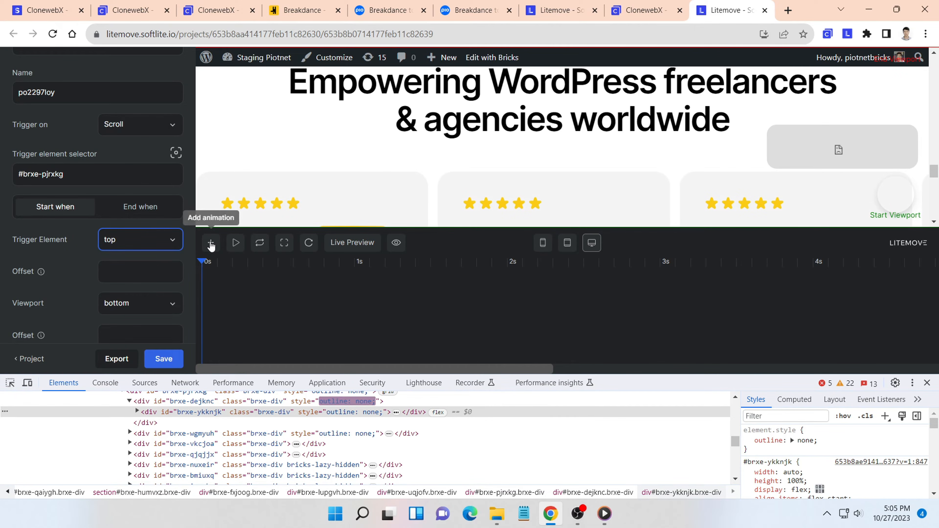
click(212, 244)
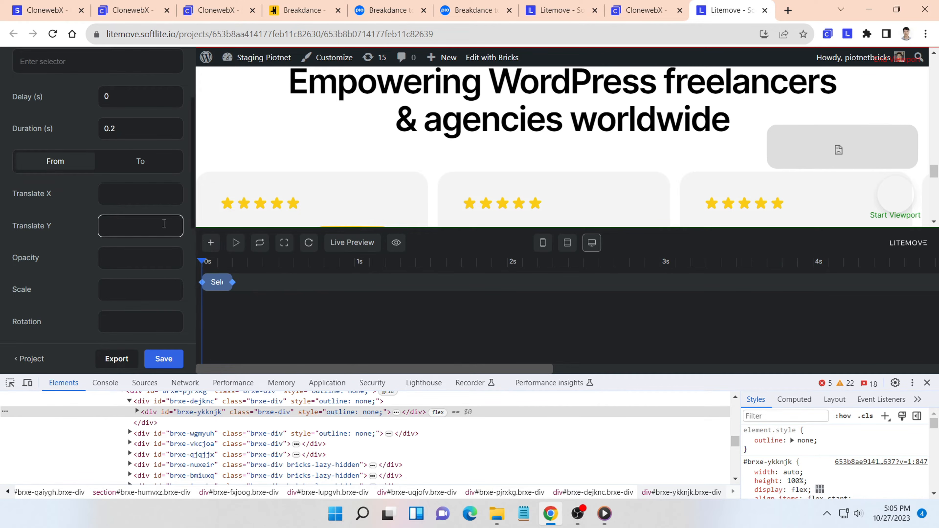
scroll(151, 222, up, 3)
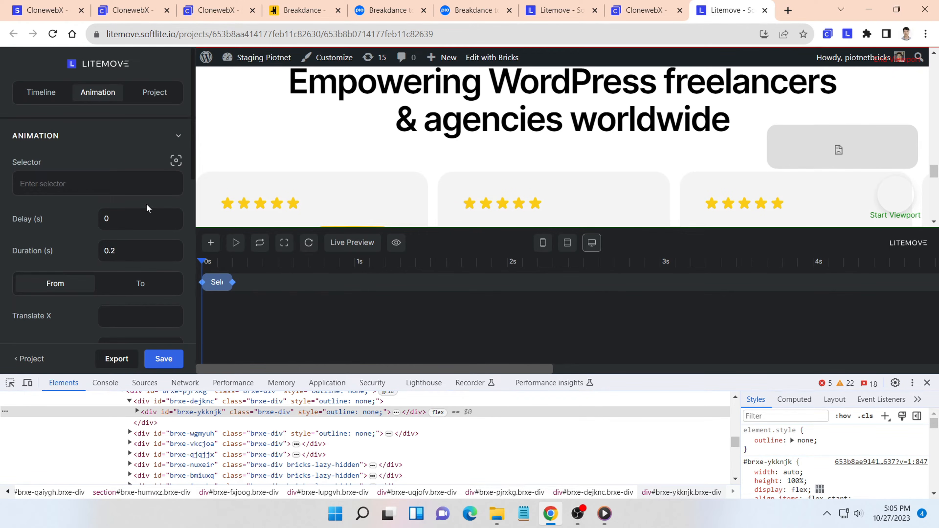
click(176, 161)
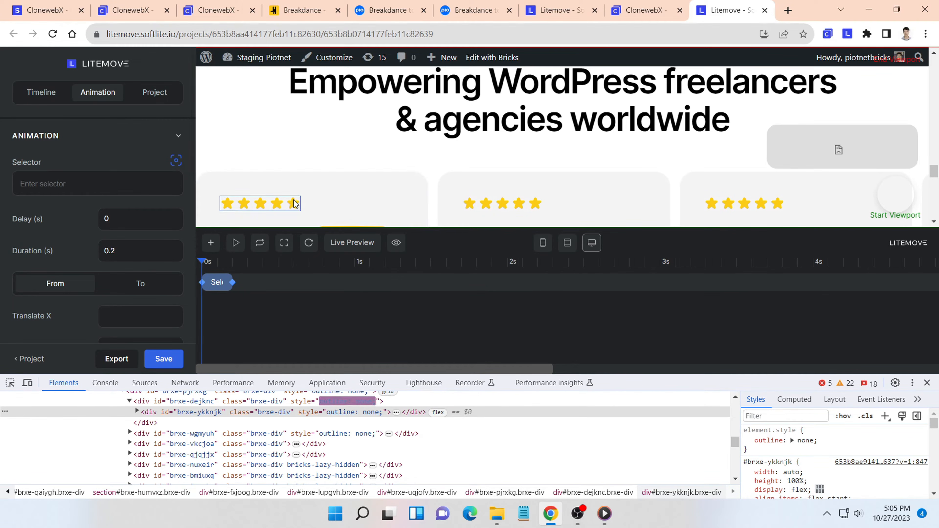
scroll(384, 188, down, 2)
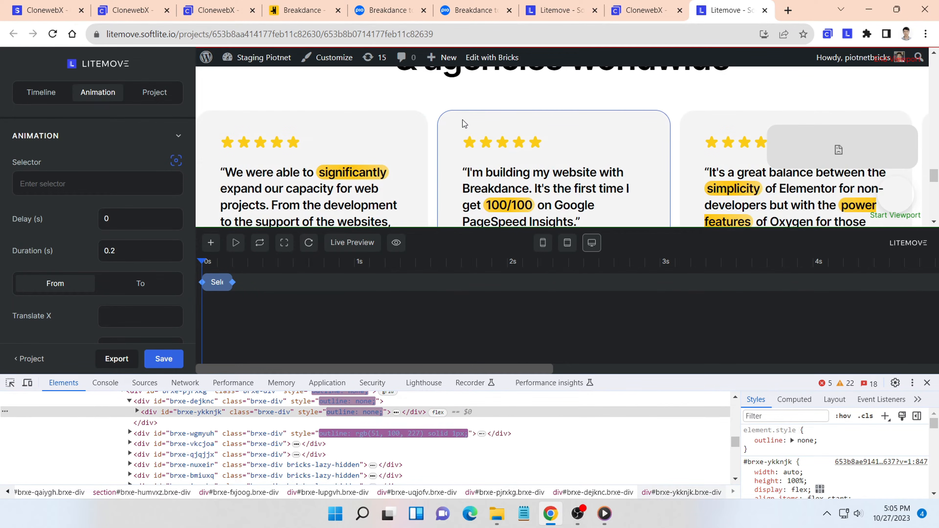
click(434, 117)
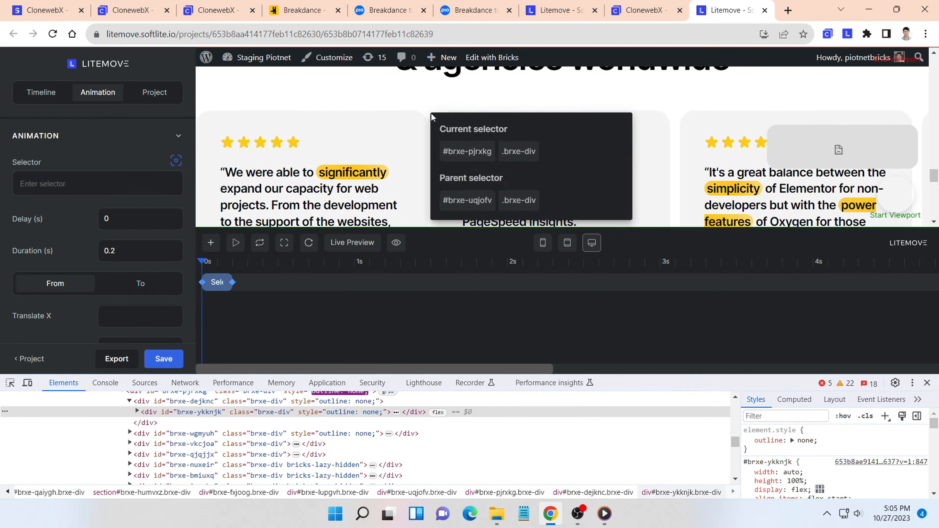
click(462, 151)
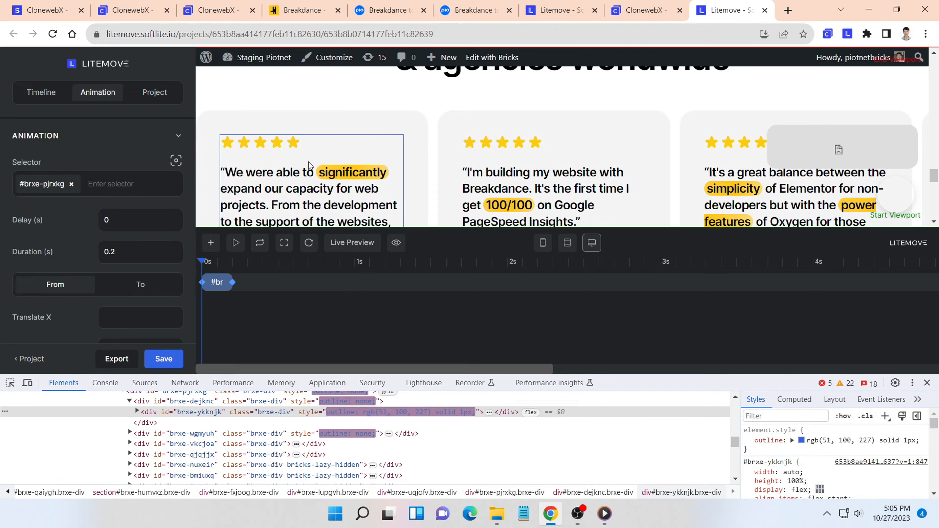
drag(232, 282, 324, 278)
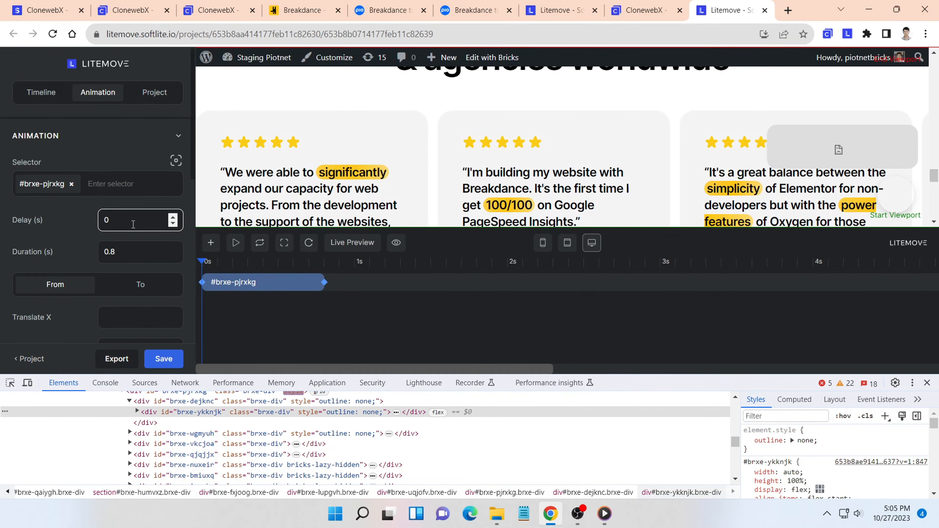
- Set the animation's Translate X to -500 for From and 500 for To, and preview it
scroll(130, 221, down, 2)
scroll(130, 221, down, 2)
click(131, 196)
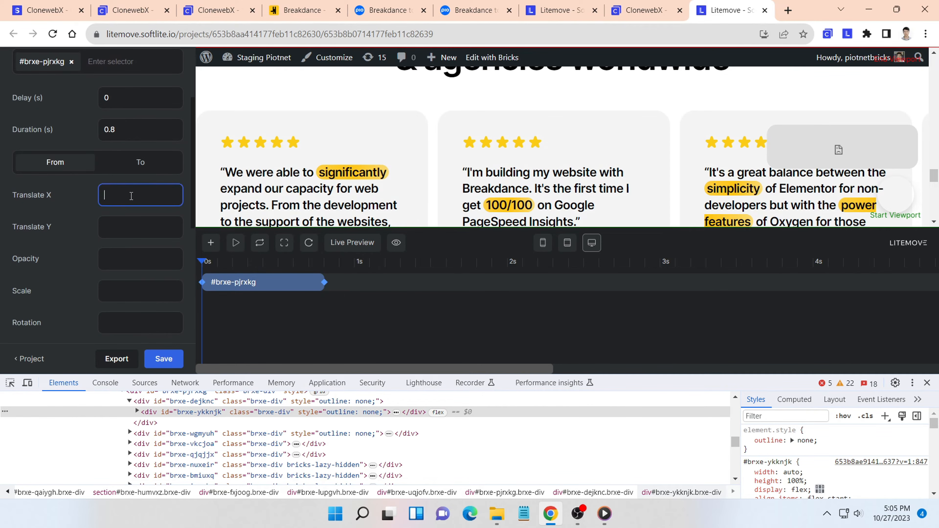
text(-500)
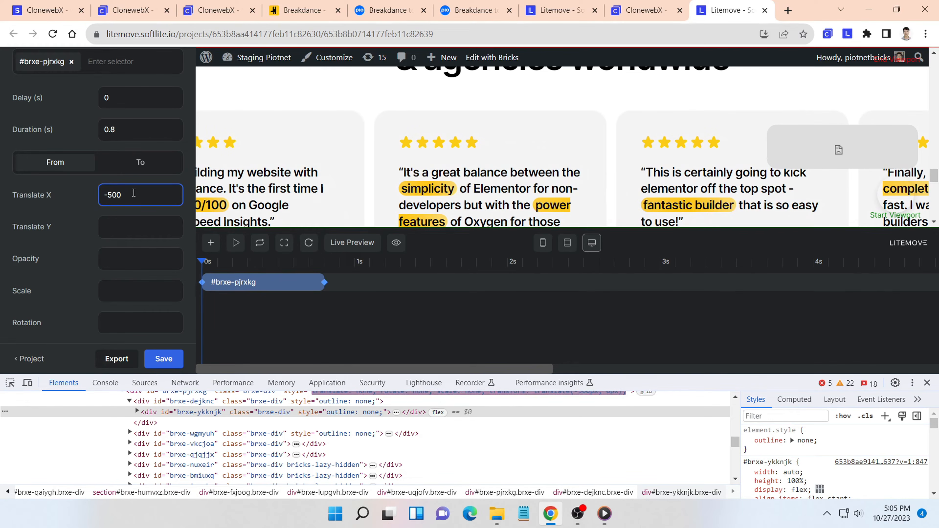
click(146, 167)
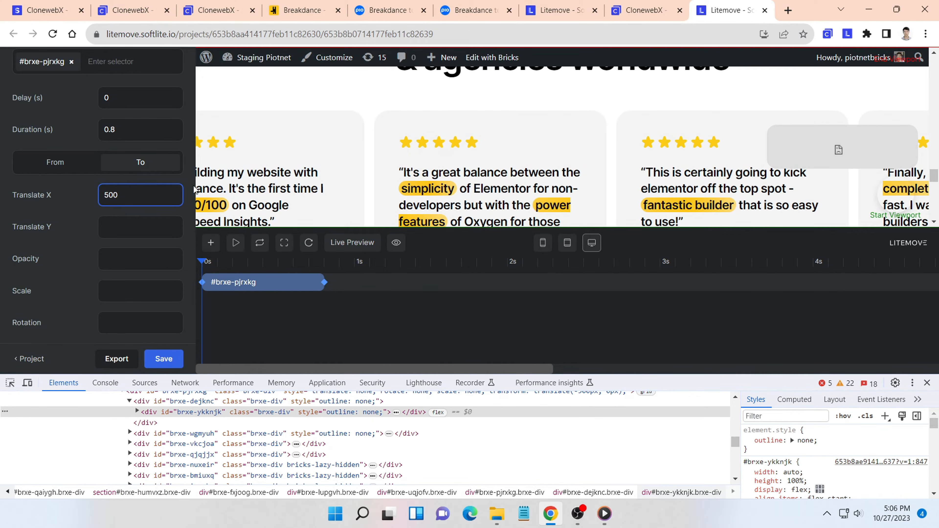
click(236, 244)
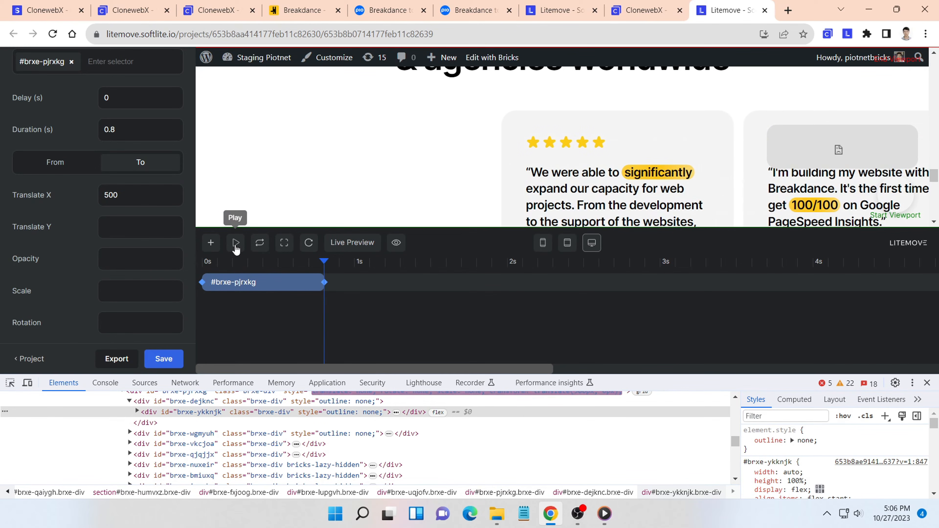
click(235, 243)
- Duplicate the first testimonial row's animation on the timeline
click(256, 282)
right_click(255, 282)
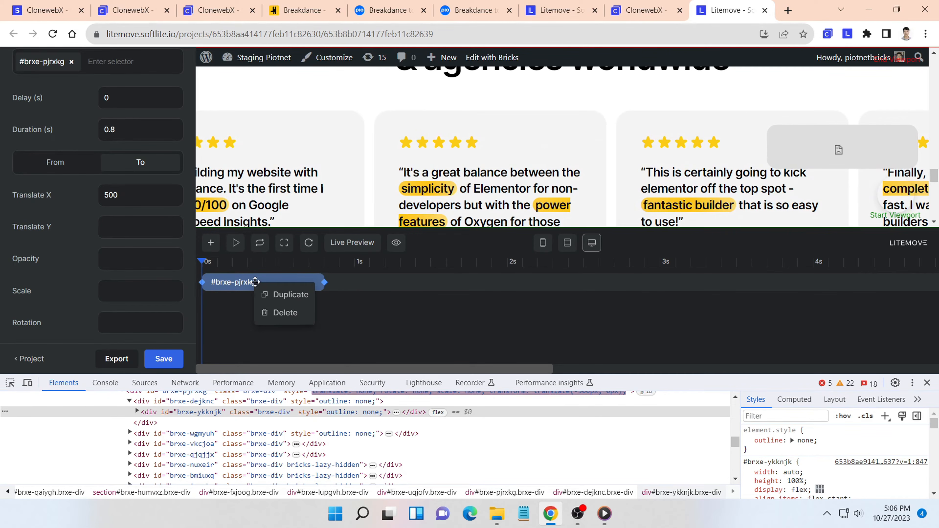
click(274, 295)
click(137, 219)
- Replace the duplicated animation's target with the second testimonial row by choosing the parent selector #brxe-nghxrk
scroll(44, 150, up, 2)
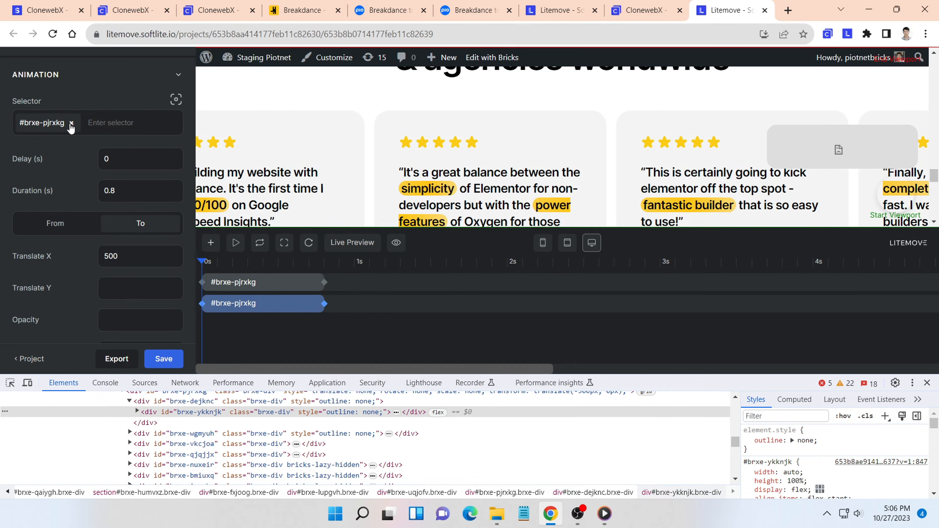
click(71, 124)
scroll(283, 174, down, 4)
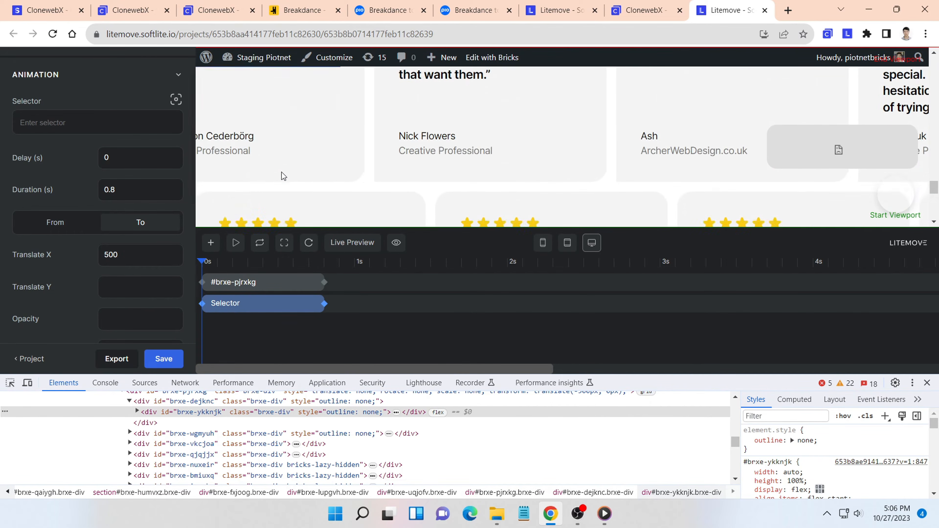
click(176, 99)
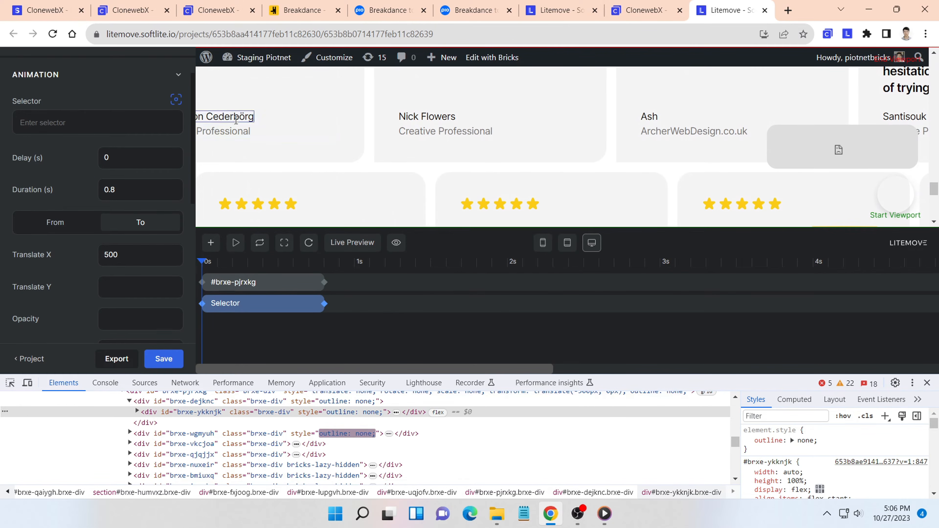
scroll(395, 128, down, 2)
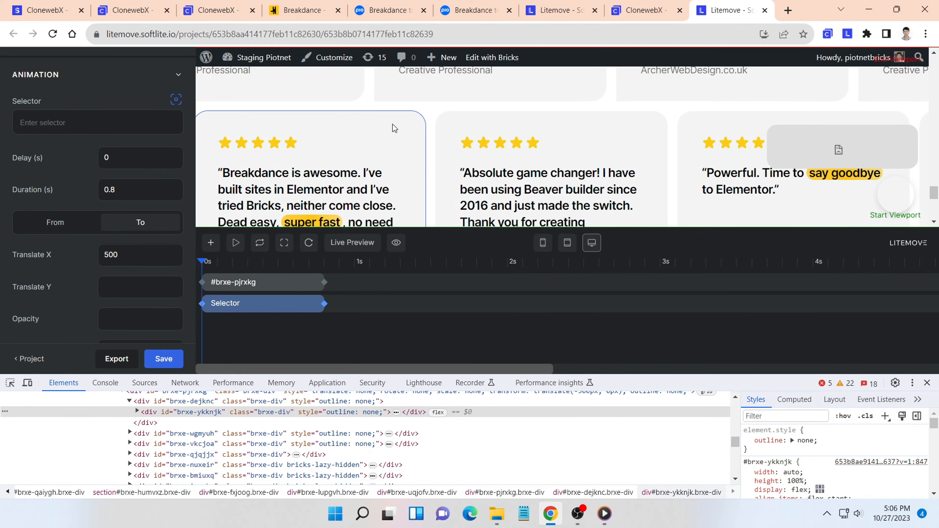
click(409, 128)
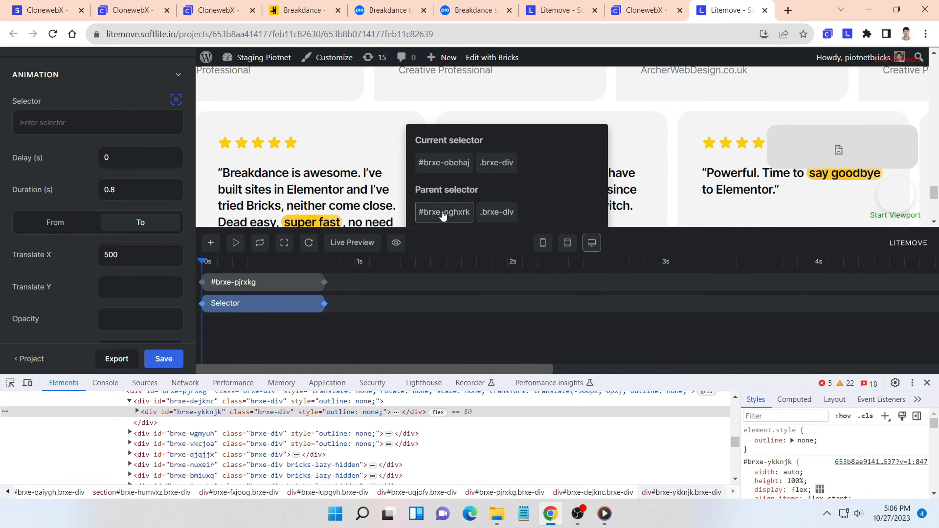
click(443, 214)
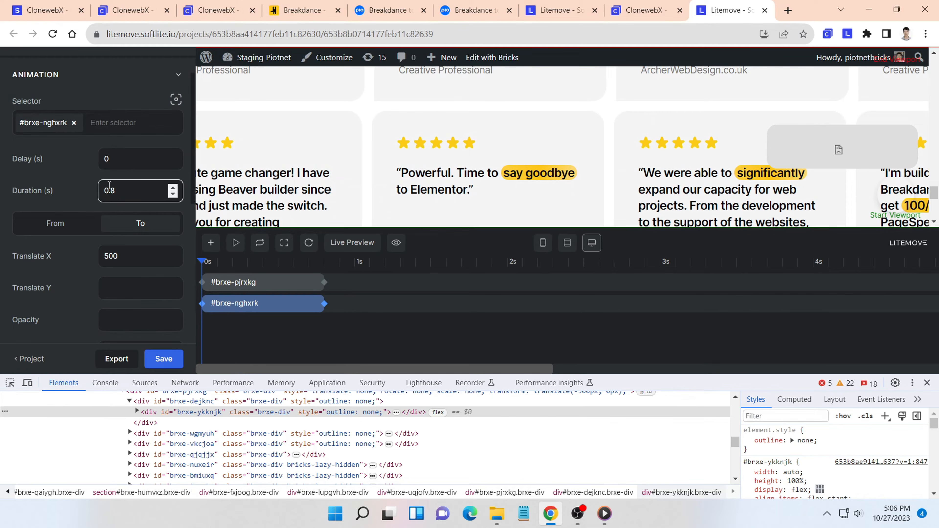
scroll(112, 202, down, 2)
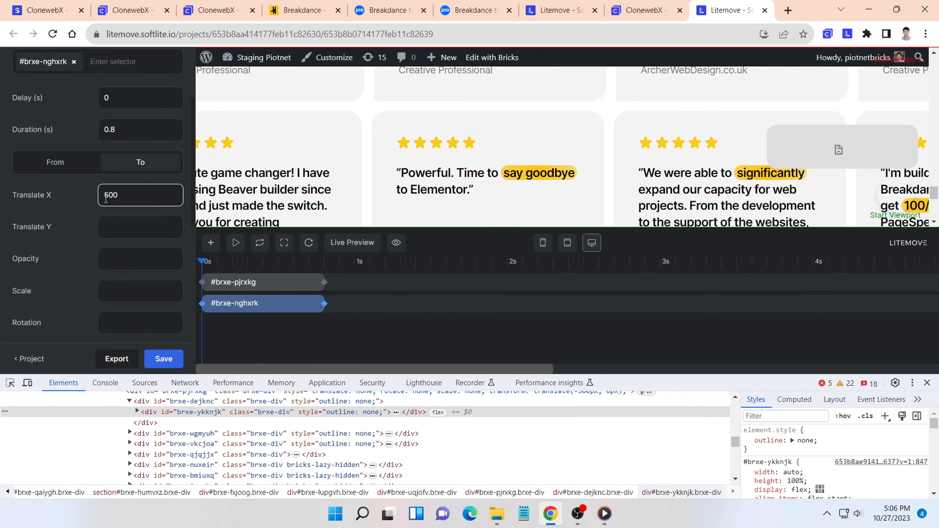
- Set the second testimonial row's Translate X to 500 for From and -500 for To, and preview the timeline
click(78, 172)
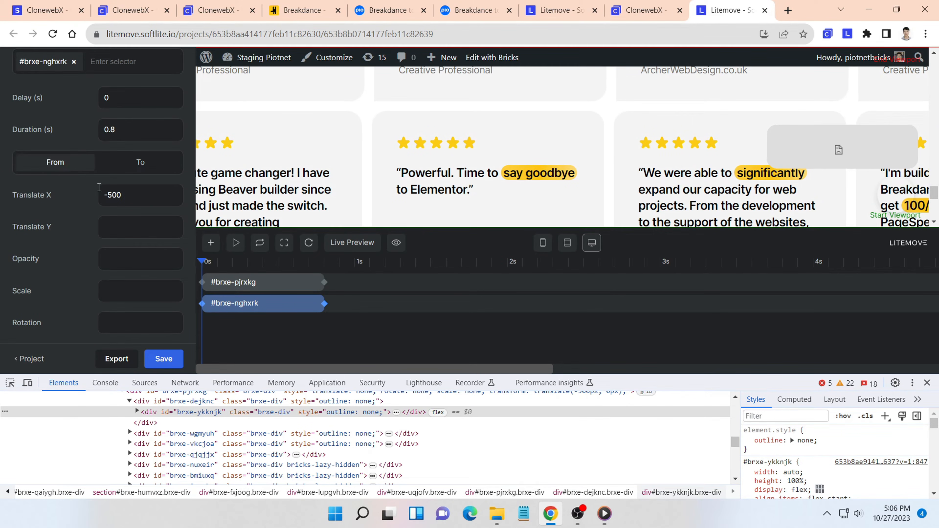
key(BackSpace)
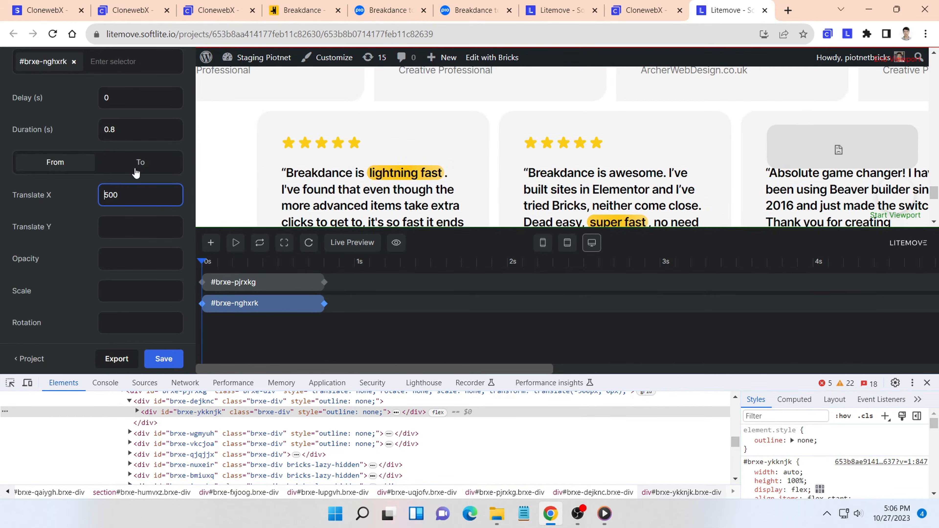
click(137, 170)
click(113, 196)
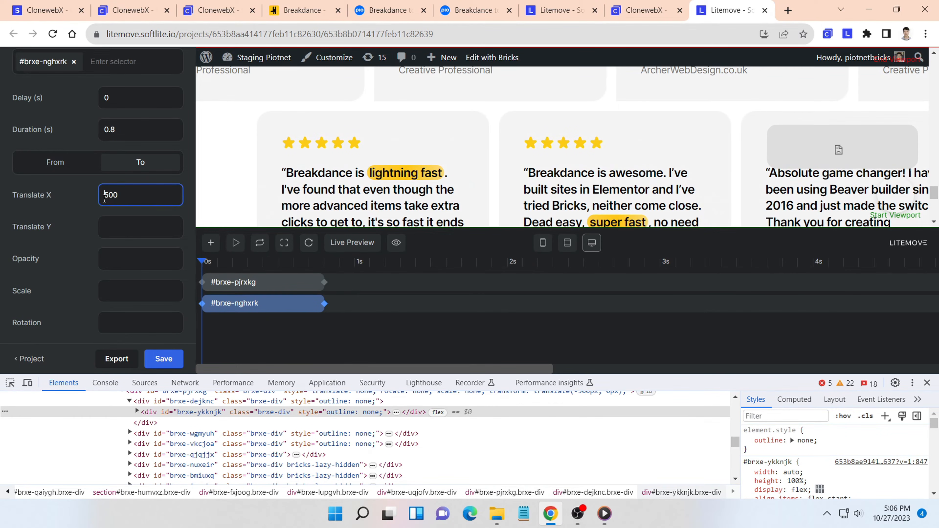
text(-)
click(234, 244)
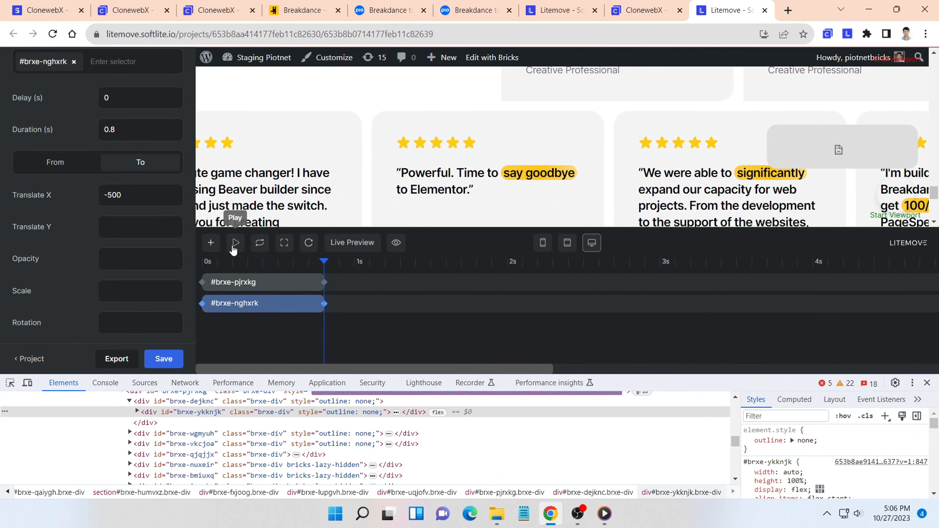
click(234, 244)
click(234, 244)
click(235, 244)
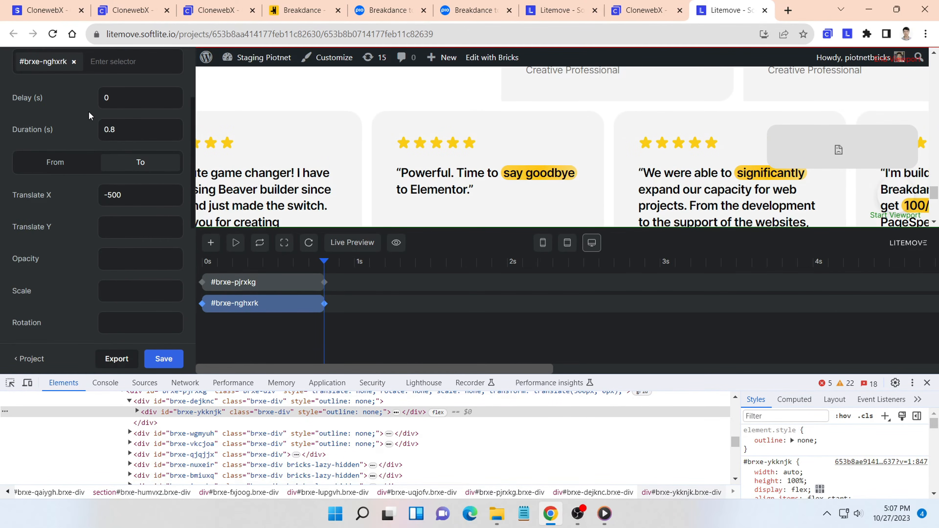
- Enable Scrub in the scroll-triggered timeline's settings, preview the animation and save the project
scroll(90, 116, up, 3)
click(57, 98)
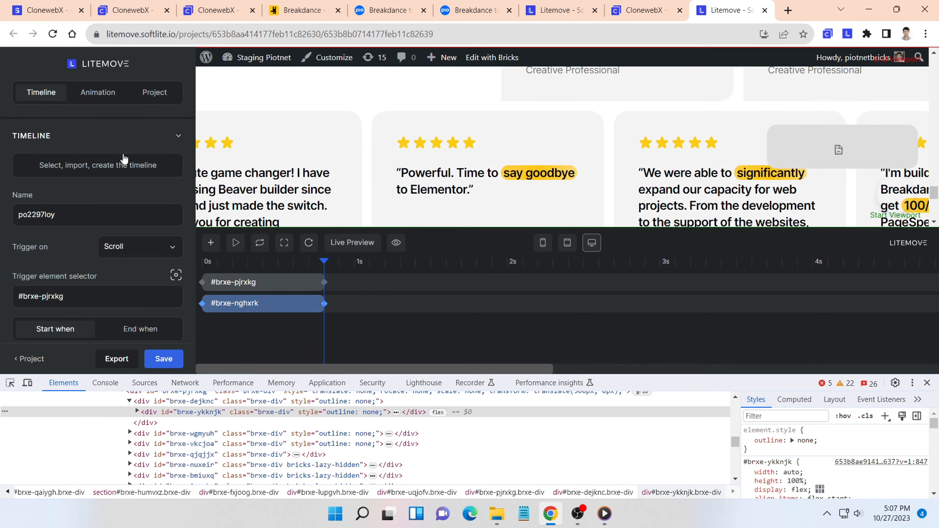
scroll(128, 161, down, 5)
scroll(135, 174, down, 2)
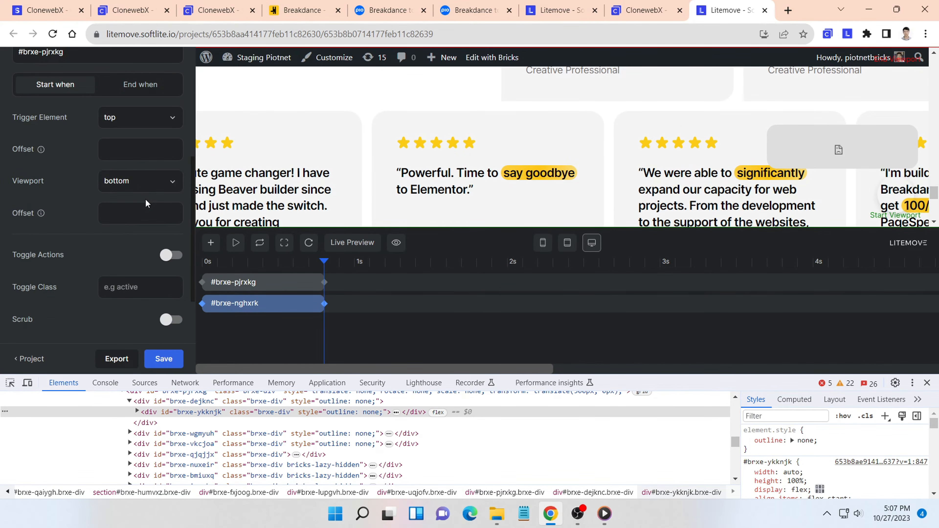
scroll(148, 218, down, 2)
click(171, 259)
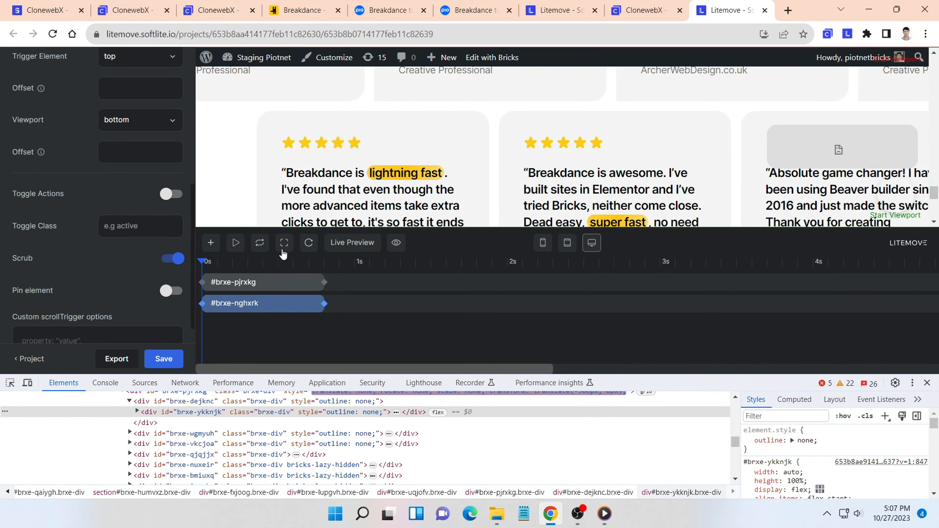
click(236, 244)
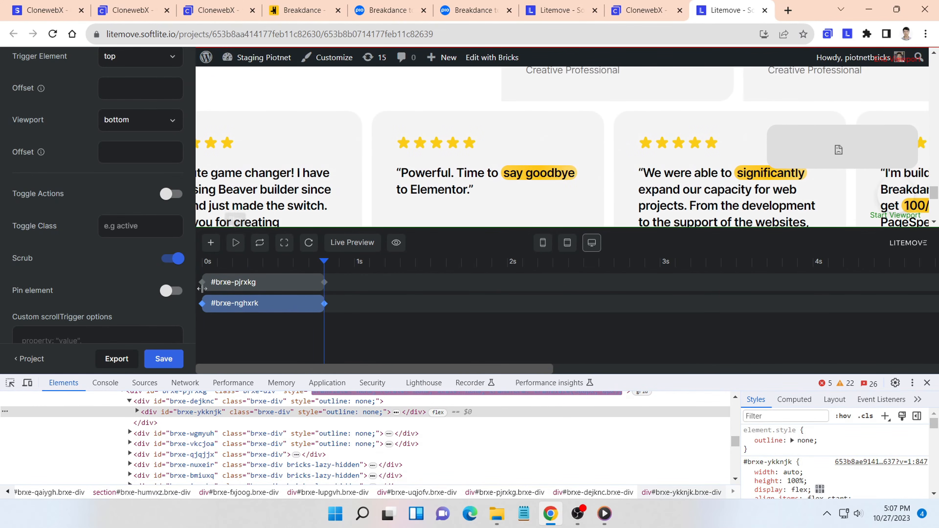
click(160, 361)
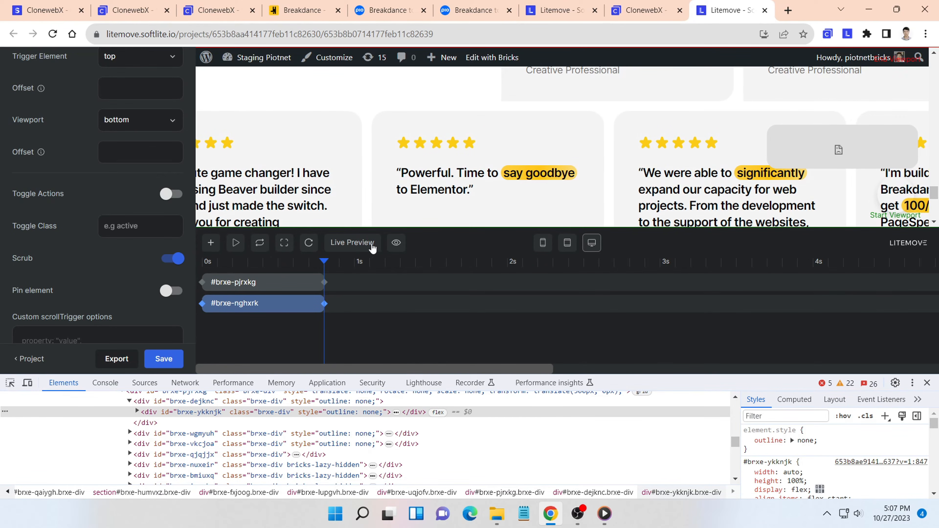
- Open the project's preview page and examine how both testimonial rows move while scrolling down and up
click(393, 246)
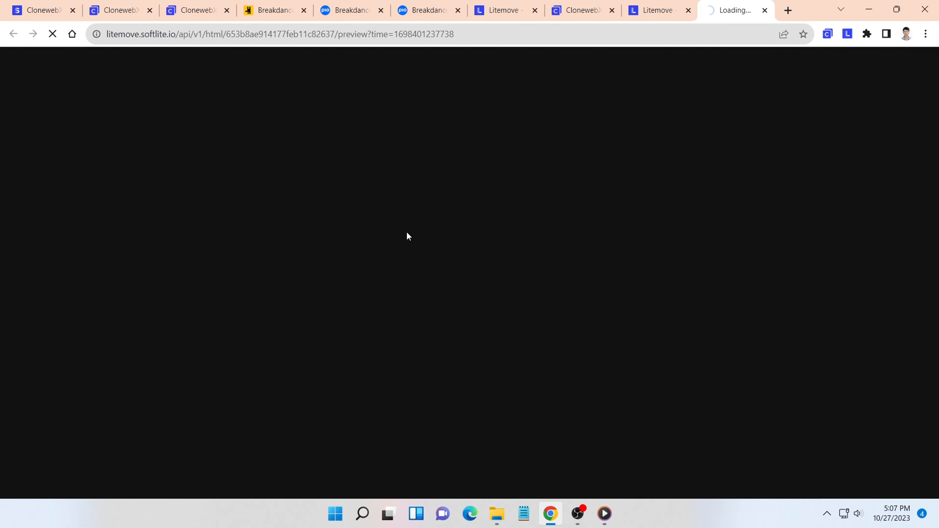
scroll(405, 231, down, 6)
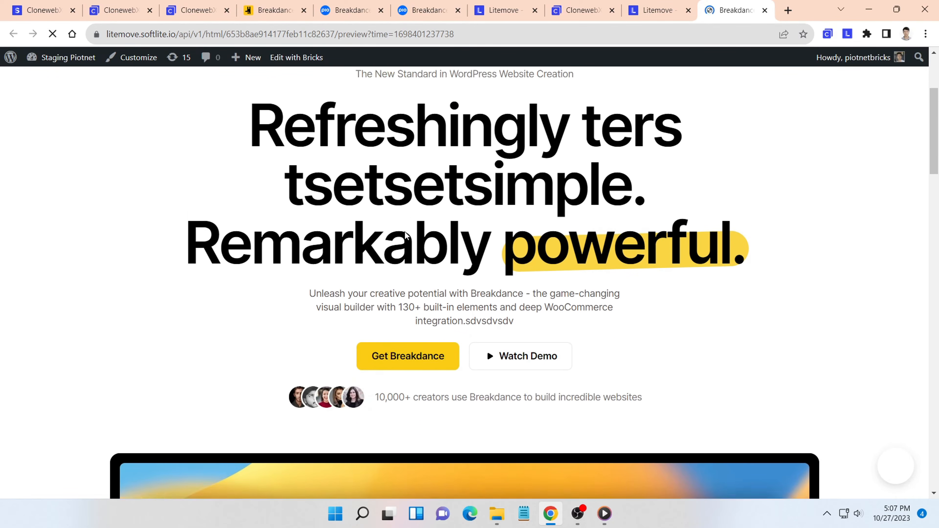
scroll(404, 232, down, 10)
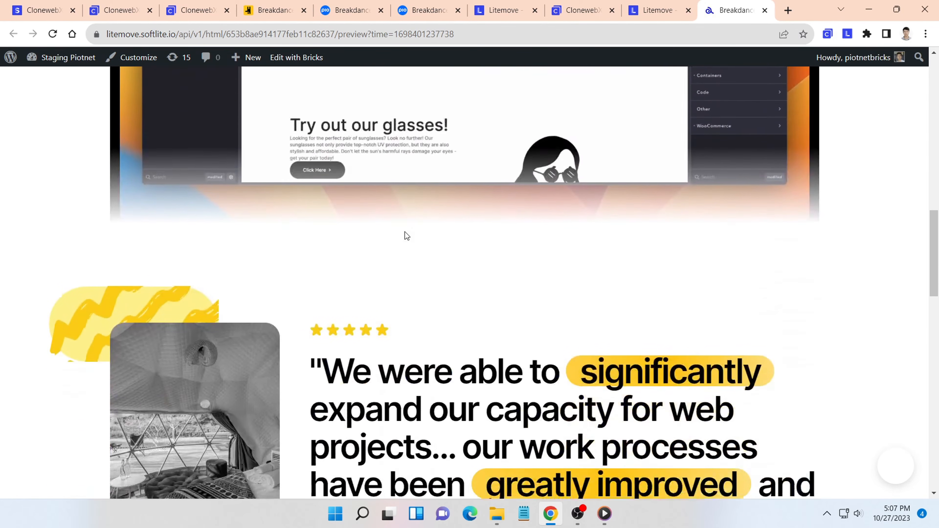
scroll(405, 232, down, 10)
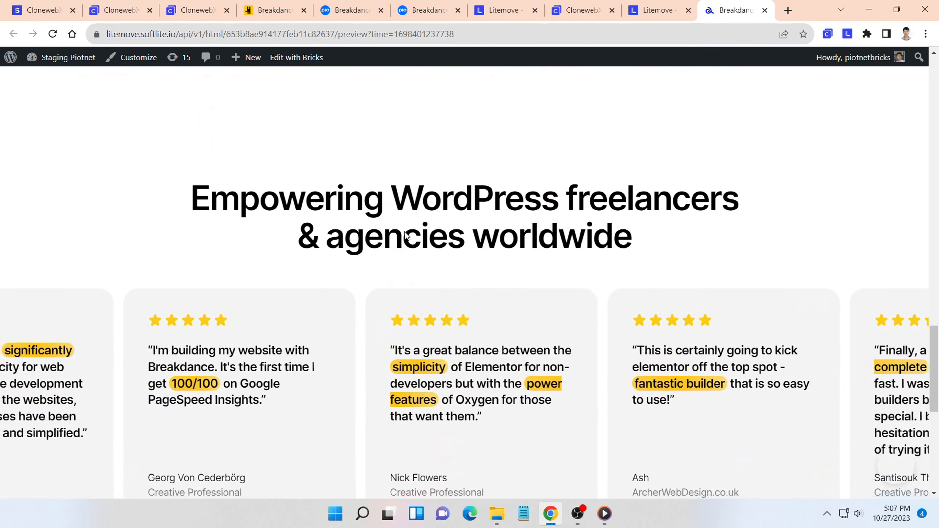
scroll(405, 231, down, 3)
scroll(405, 232, up, 7)
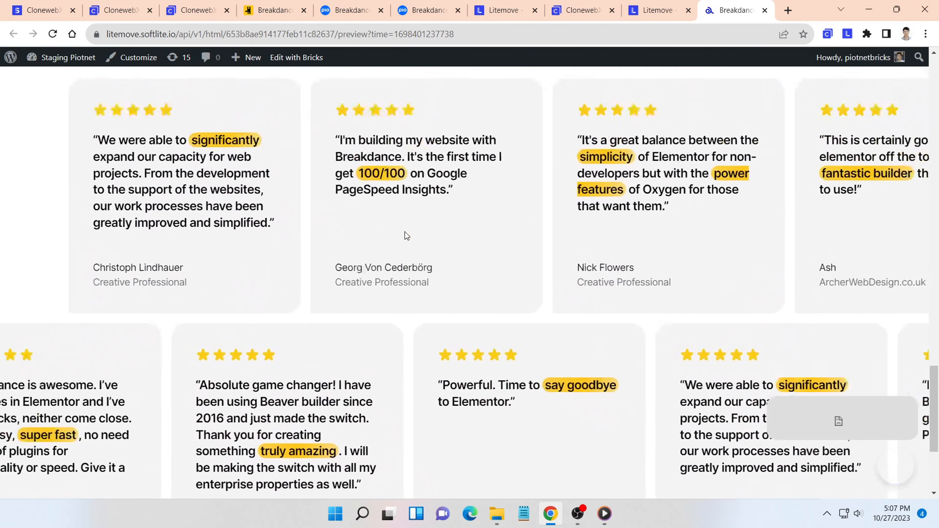
scroll(405, 231, up, 2)
scroll(405, 232, down, 8)
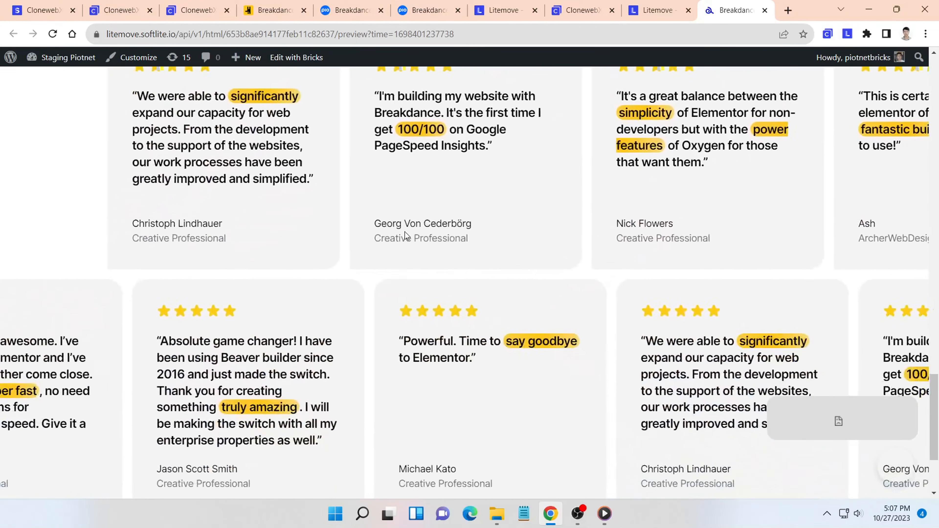
scroll(406, 236, up, 8)
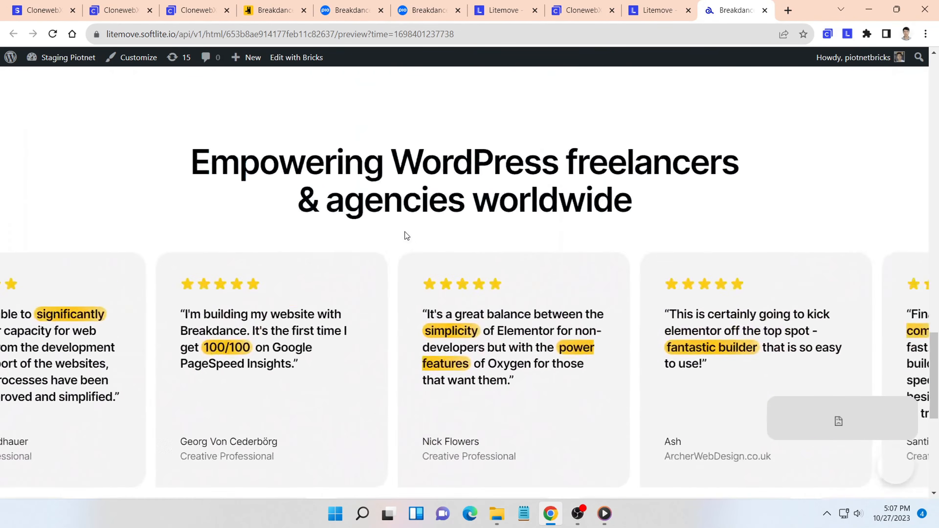
- Open Litemove's JavaScript export, and in the Bricks editor add a Code element inside the root Div and open its settings
click(645, 13)
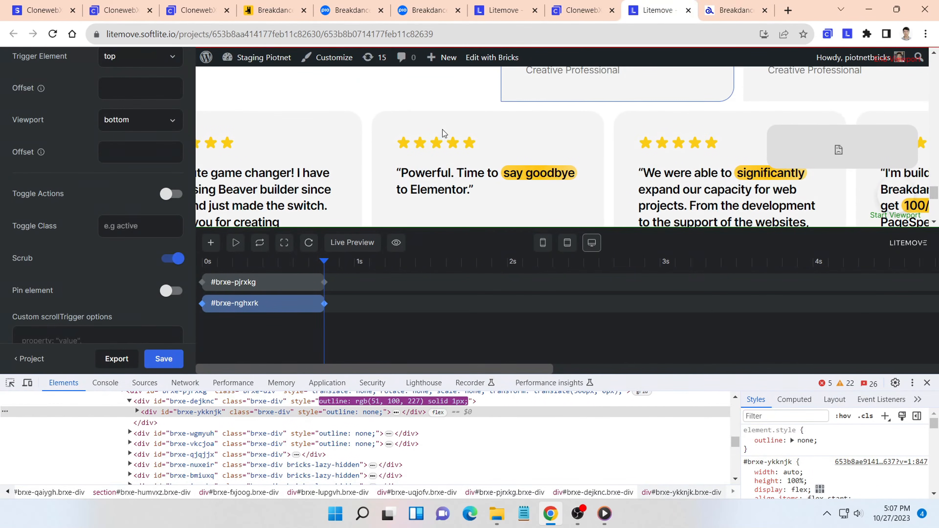
click(115, 361)
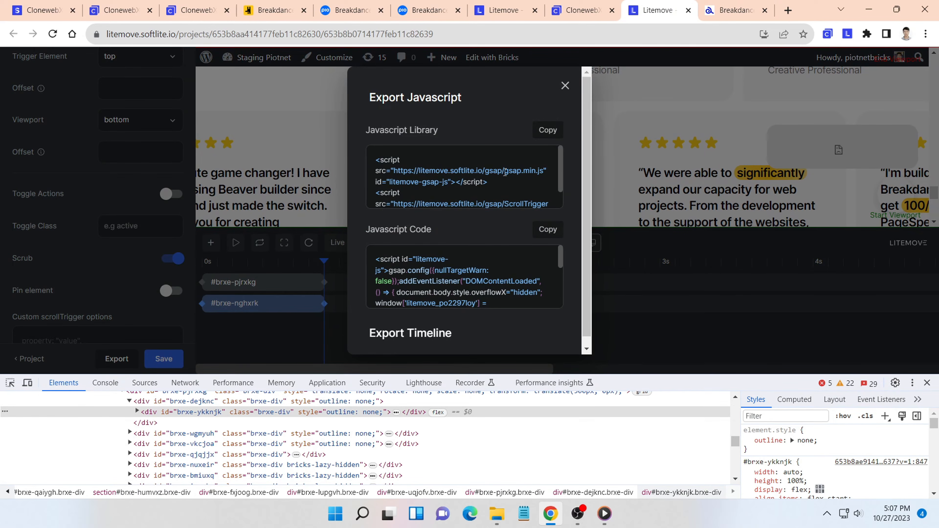
click(584, 4)
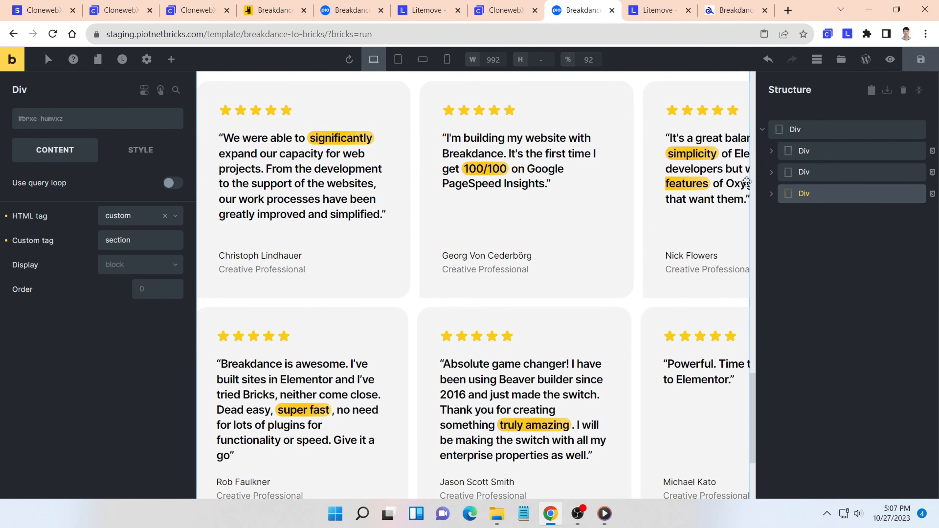
click(794, 130)
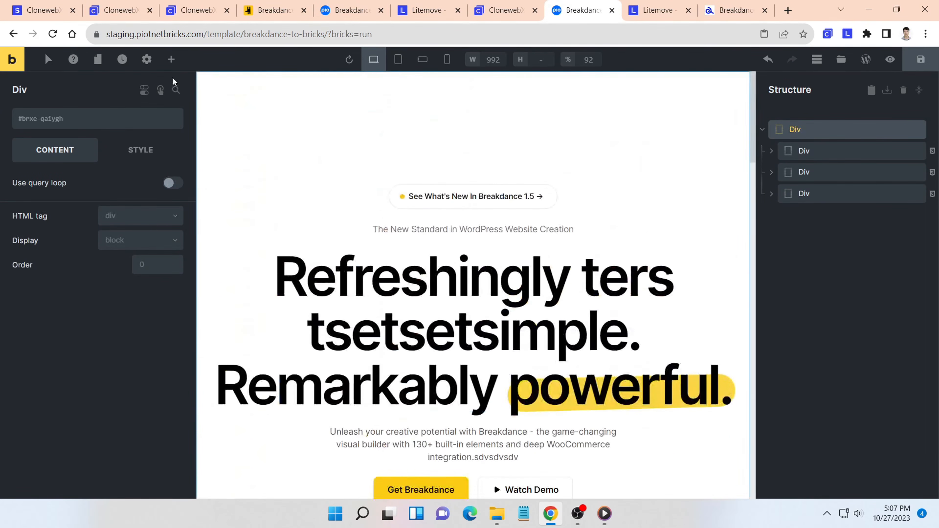
click(171, 59)
text(code)
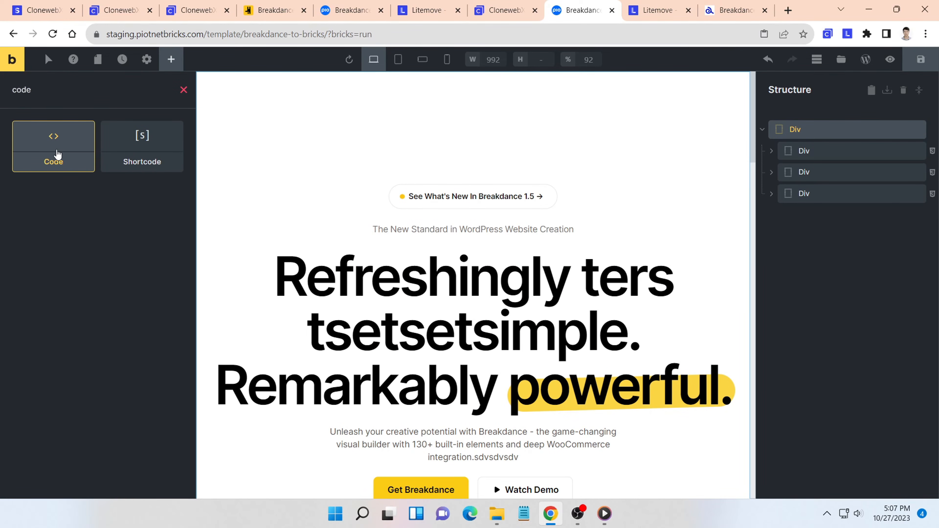
click(58, 153)
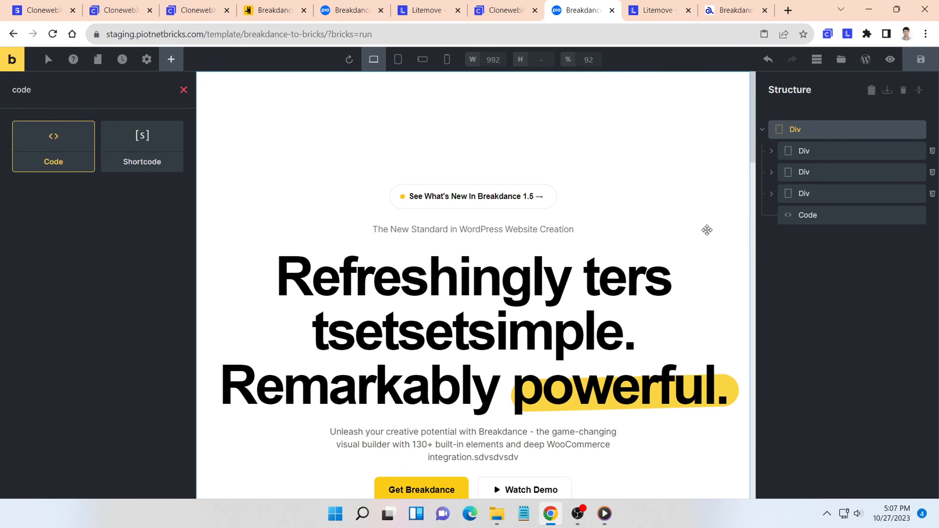
click(810, 215)
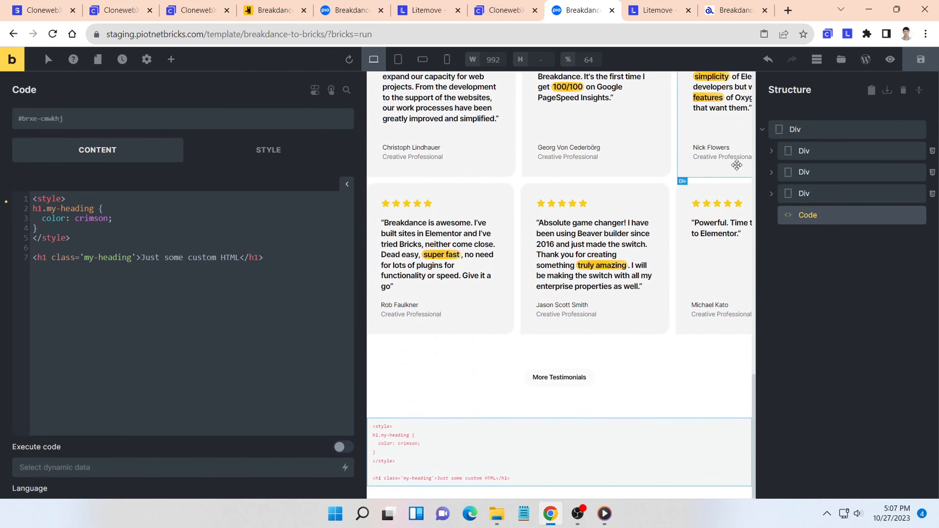
- Replace the Code element's sample content with the JavaScript Library scripts copied from the Litemove export
click(655, 11)
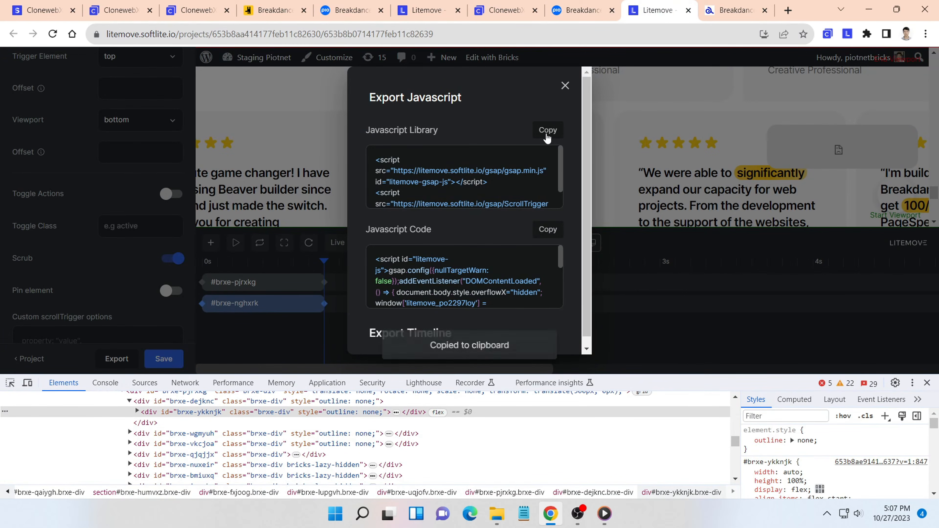
click(566, 10)
drag(290, 260, 29, 198)
text(<script src="https://litemove.softlite.io/gsap/gsap.min.js" id="litemove-gsap-js"></script> <script src="https://litemove.softlite.io/gsap/ScrollTrigger.min.js" id="litemove-ScrollTrigger-js"></script>)
key(Return)
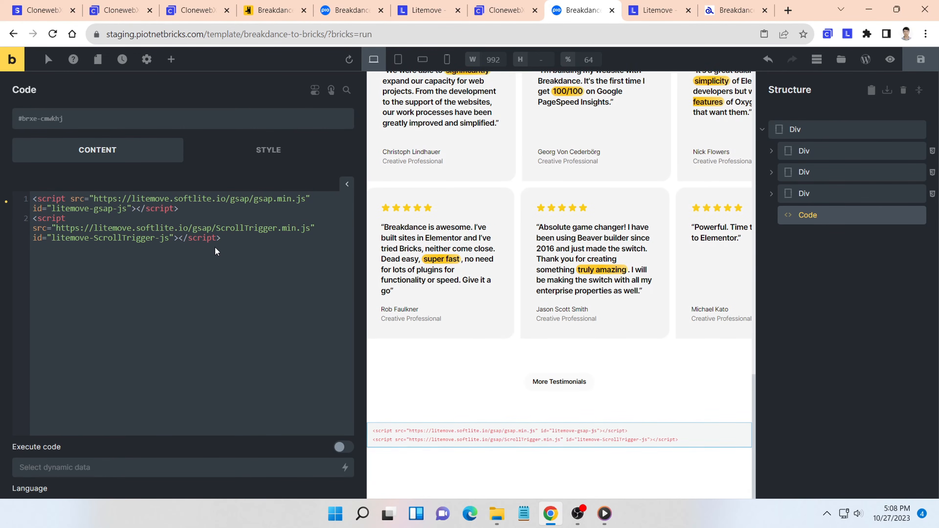
- Copy the JavaScript Code from the Litemove export and paste it below the library scripts in the Bricks Code element
click(658, 10)
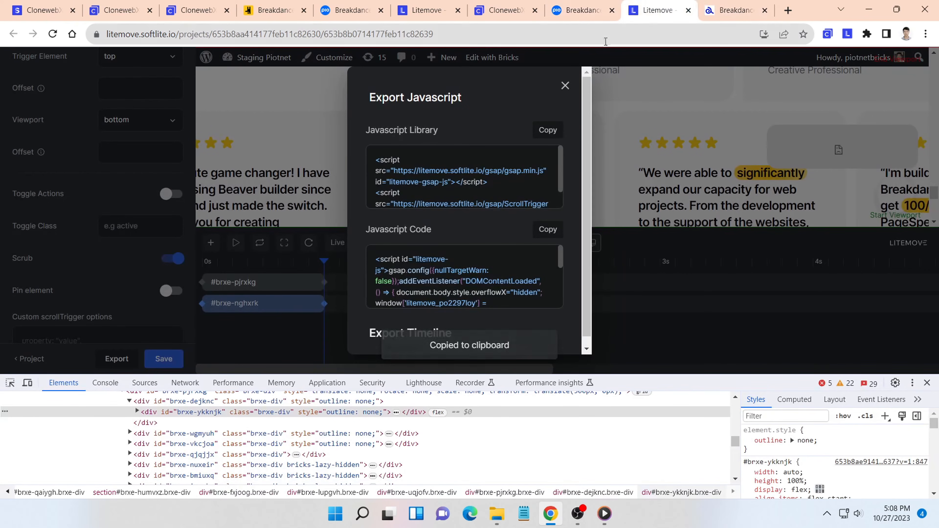
click(549, 236)
click(583, 10)
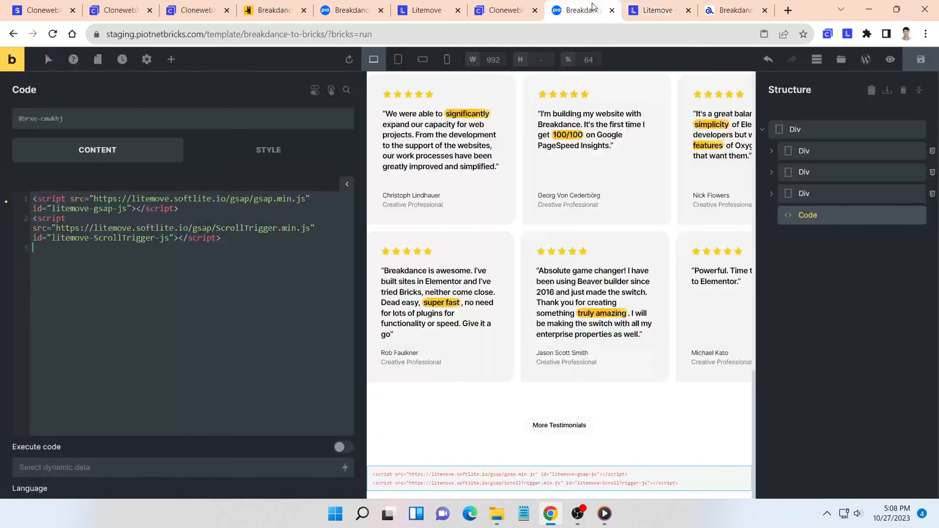
key(ctrl+v)
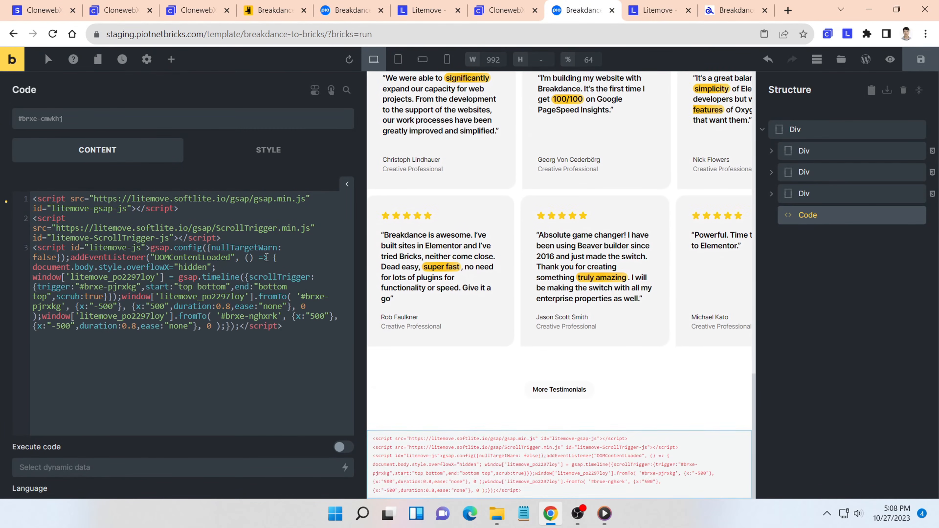
- Enable Execute code and Render without wrapper for the Code element, and save the template
scroll(262, 274, down, 2)
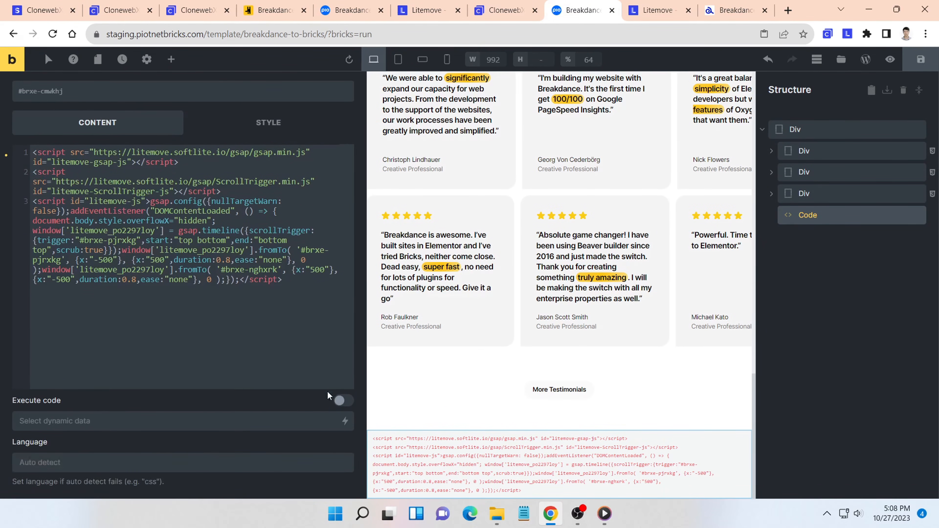
click(342, 399)
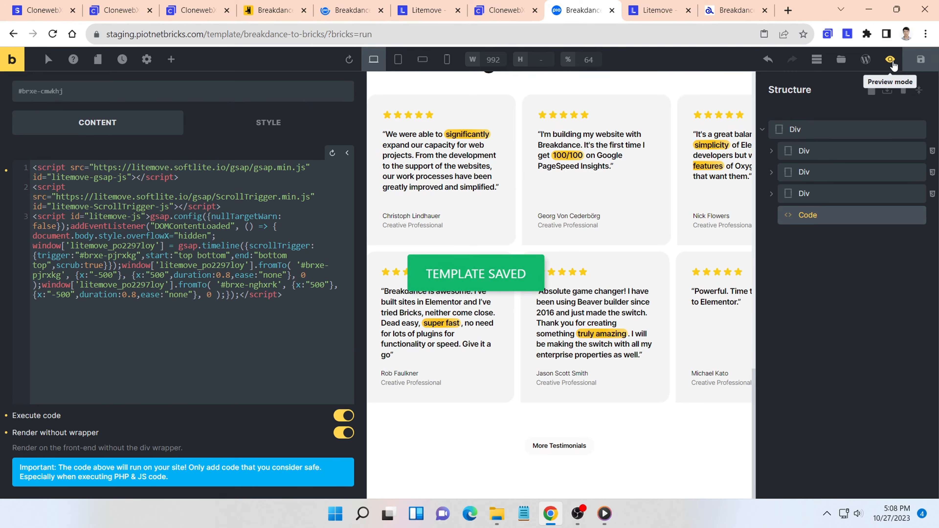
- View the saved template on the frontend and go down to the testimonial rows
click(891, 60)
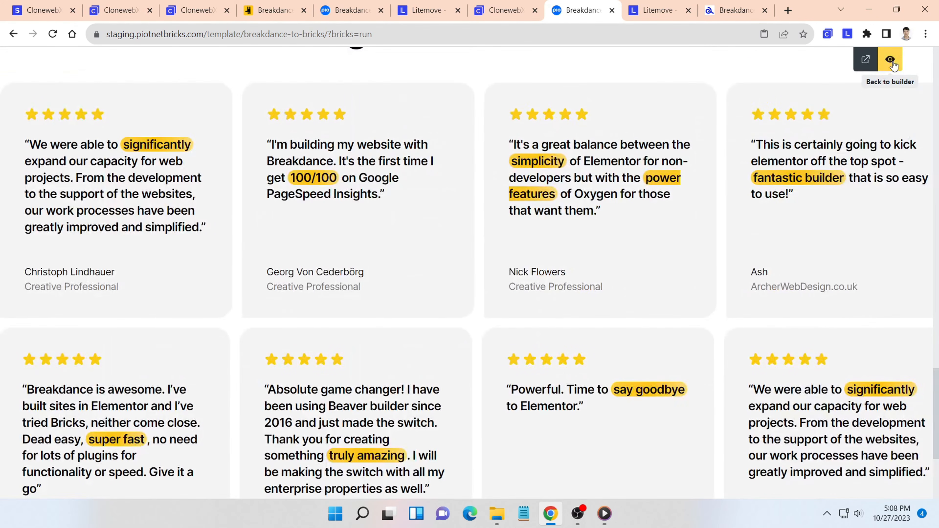
click(866, 59)
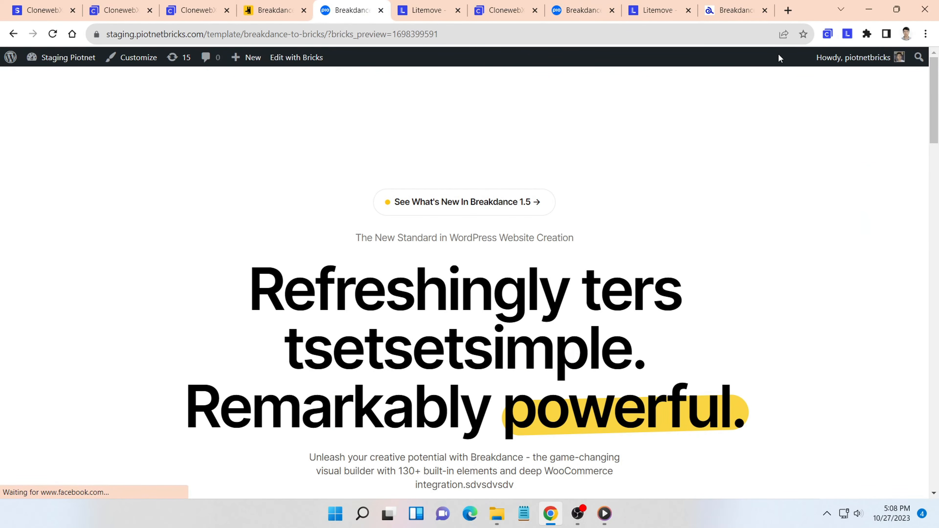
scroll(401, 133, down, 10)
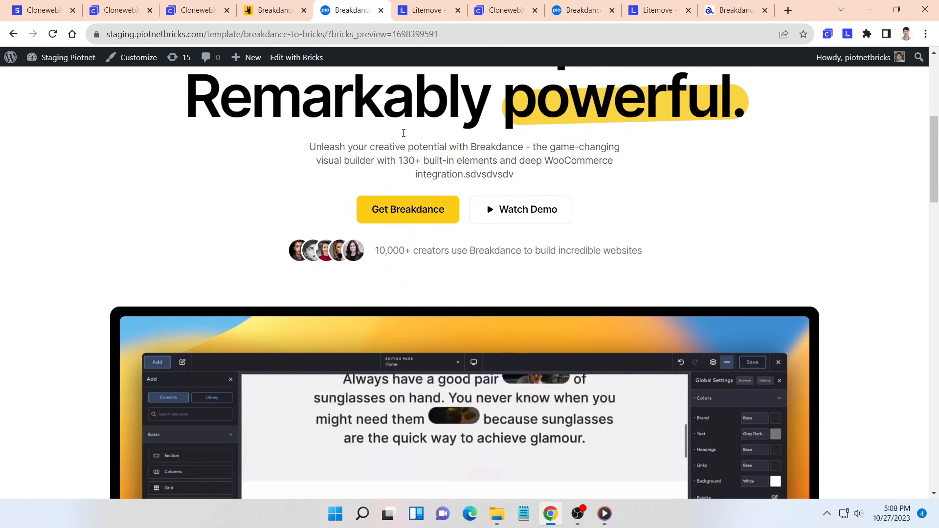
scroll(403, 136, down, 10)
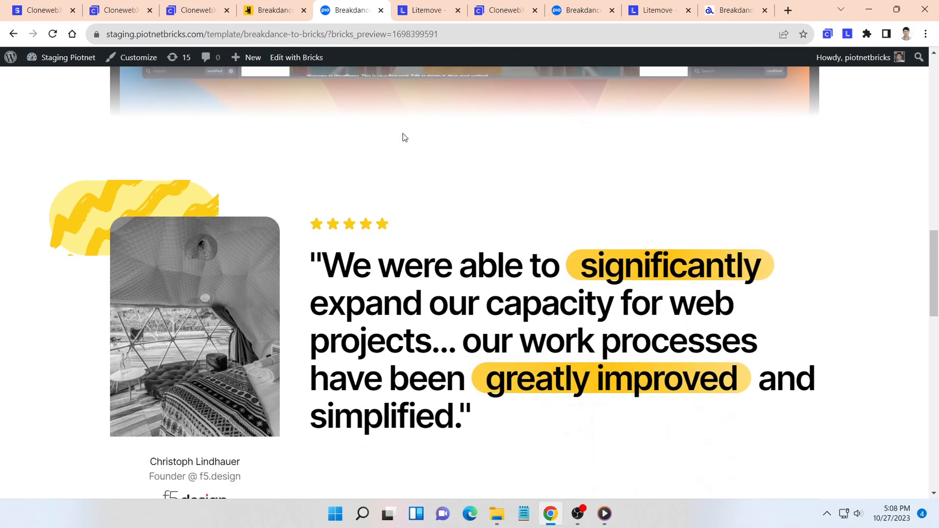
scroll(403, 137, down, 10)
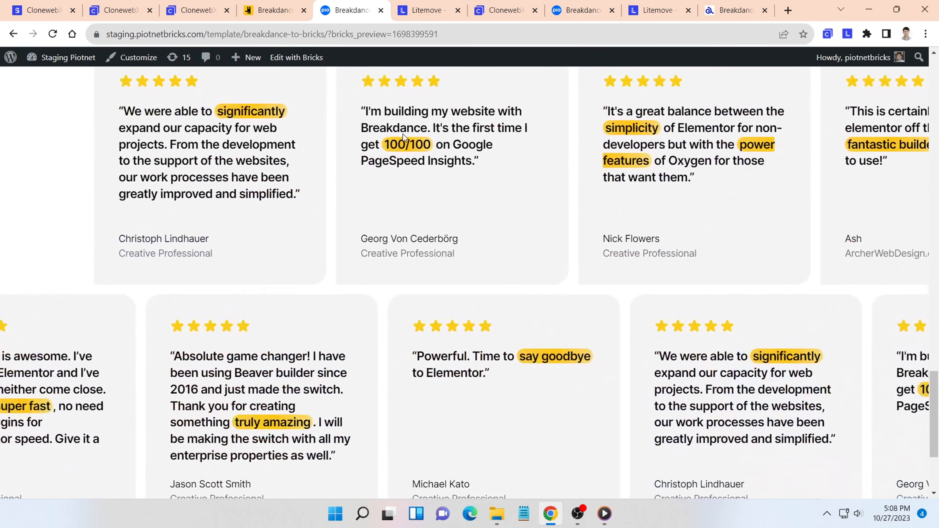
- Check the horizontal movement of both testimonial rows in both scroll directions, and return to the start of the page
scroll(403, 134, up, 10)
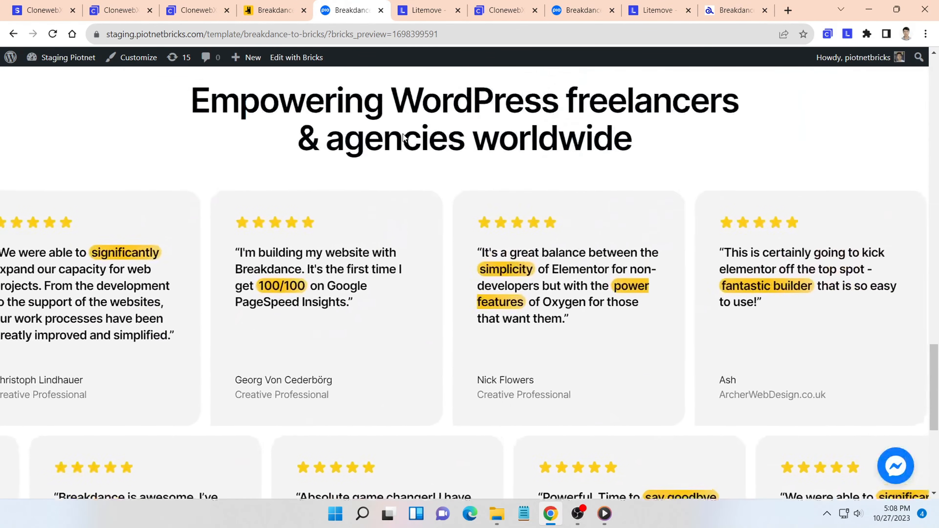
scroll(403, 130, up, 5)
scroll(403, 131, down, 7)
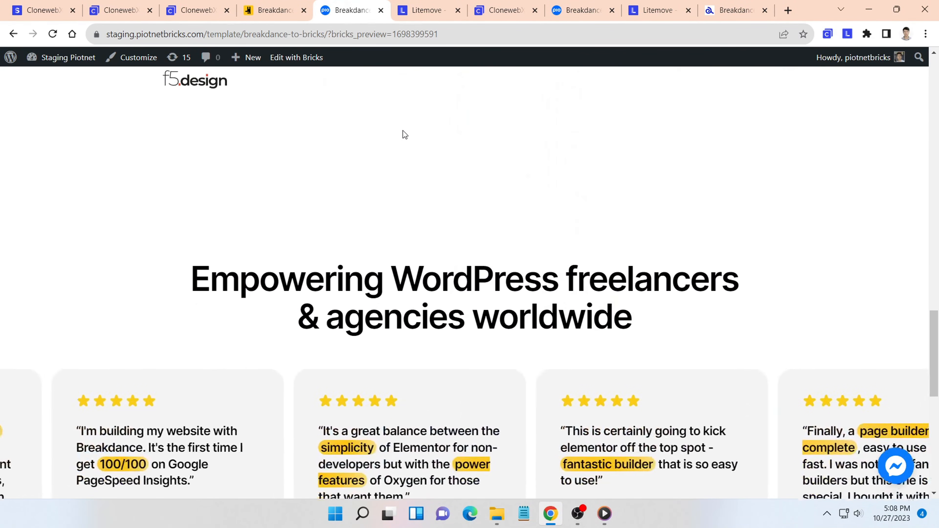
scroll(402, 131, down, 7)
scroll(403, 133, up, 1)
scroll(403, 132, up, 8)
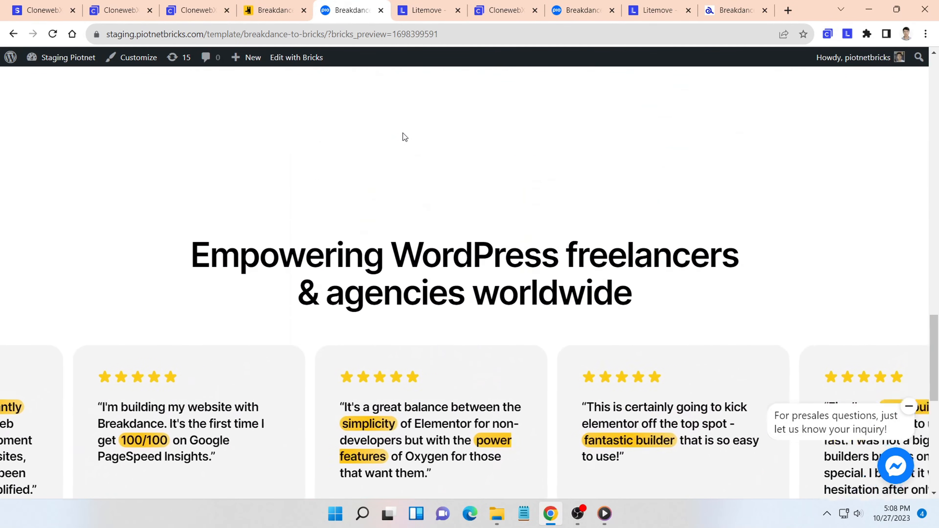
scroll(403, 136, up, 10)
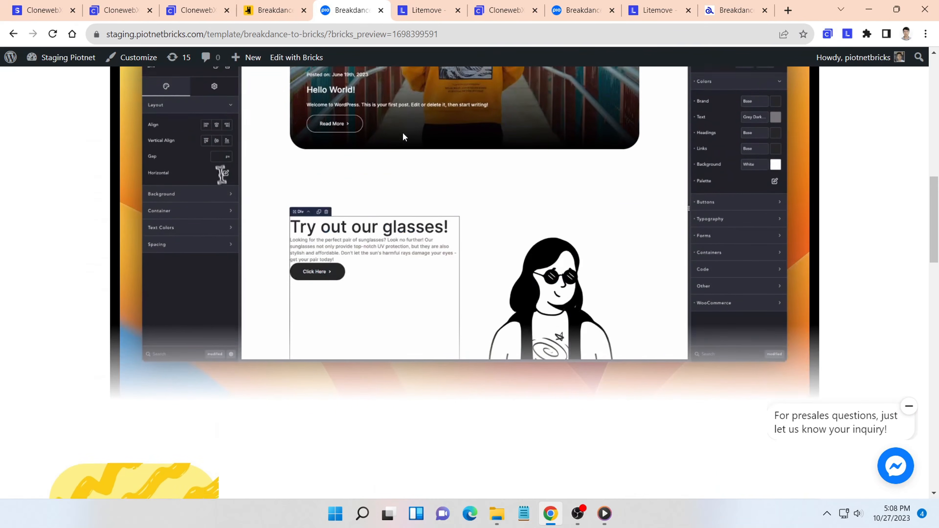
scroll(404, 137, up, 12)
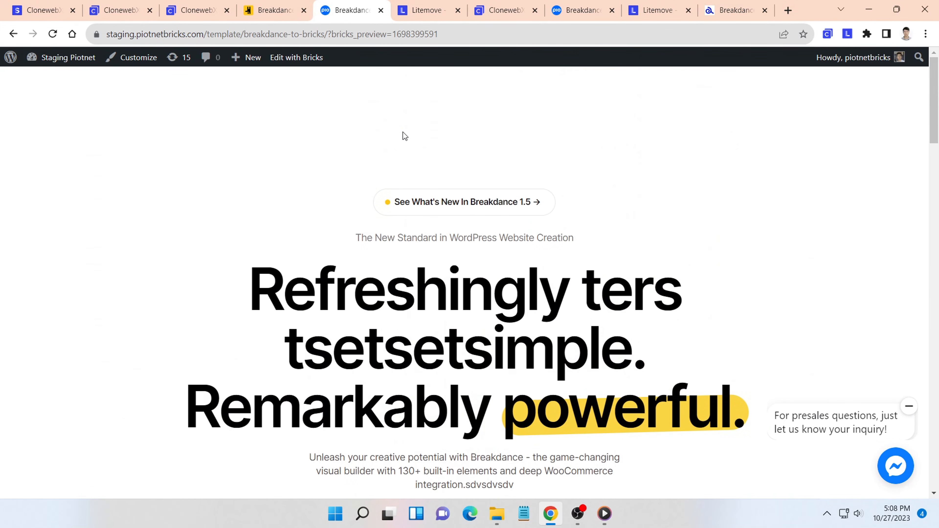